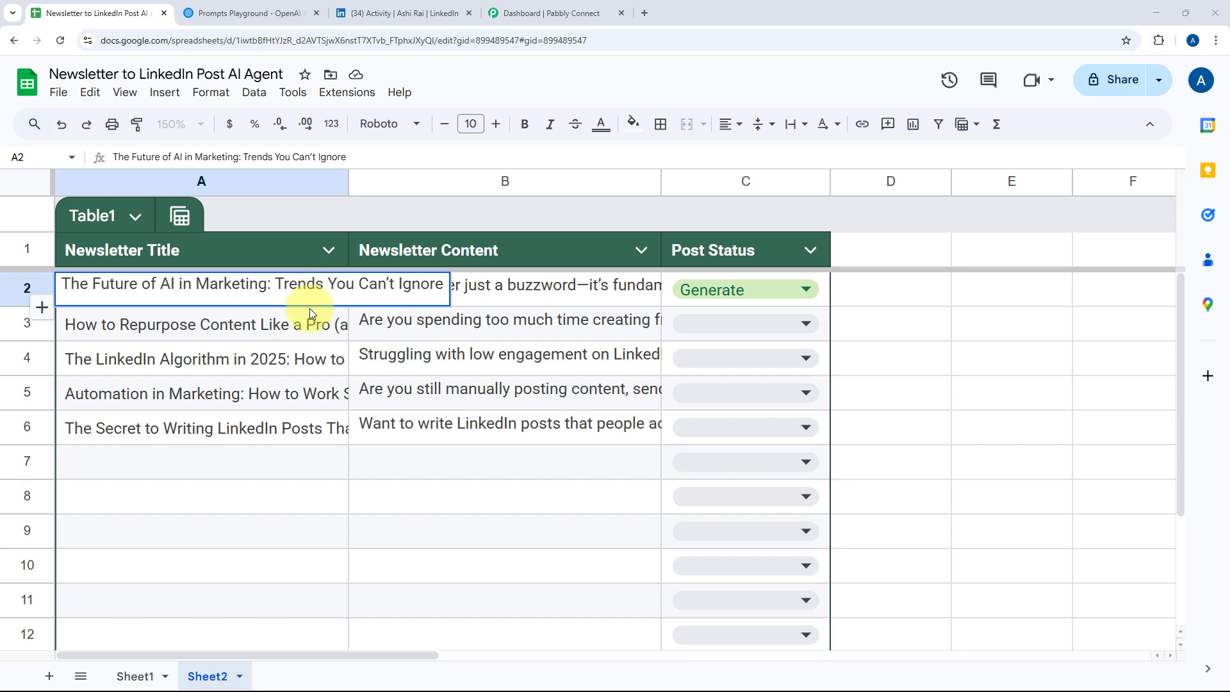
Step: Examine the first newsletter row's title, content and post status, along with the OpenAI Prompts Playground and the LinkedIn posts activity page
double_click(461, 286)
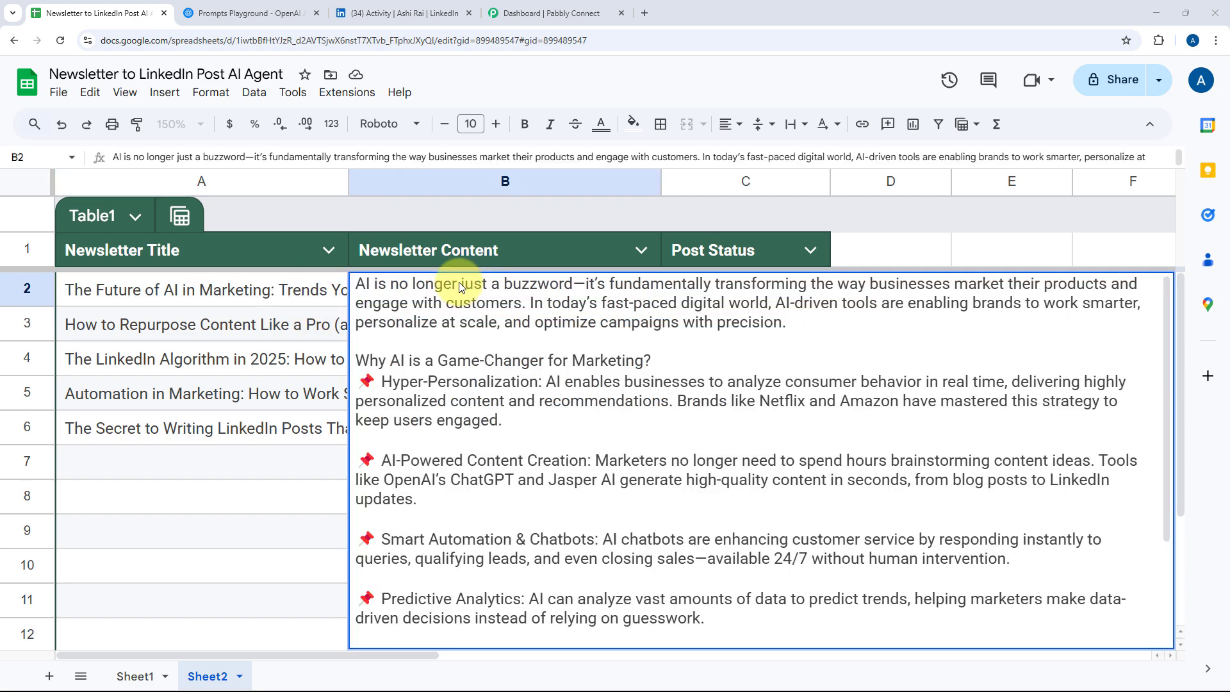
left_click(282, 294)
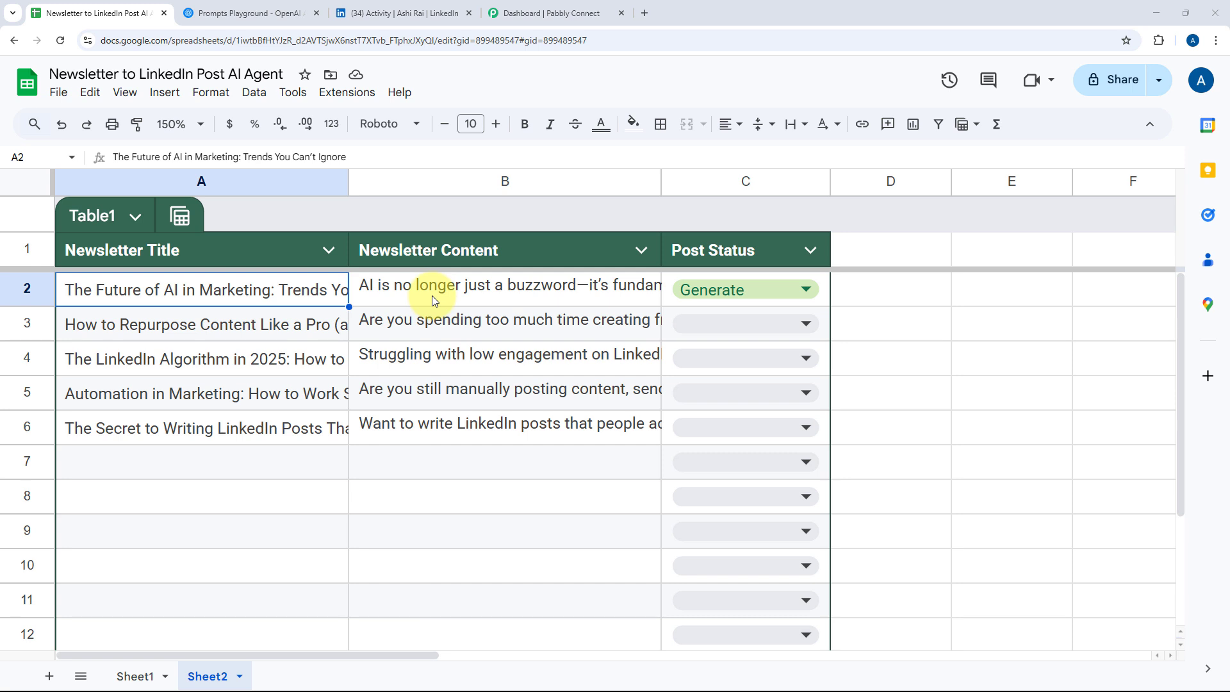
left_click(791, 288)
left_click(626, 286)
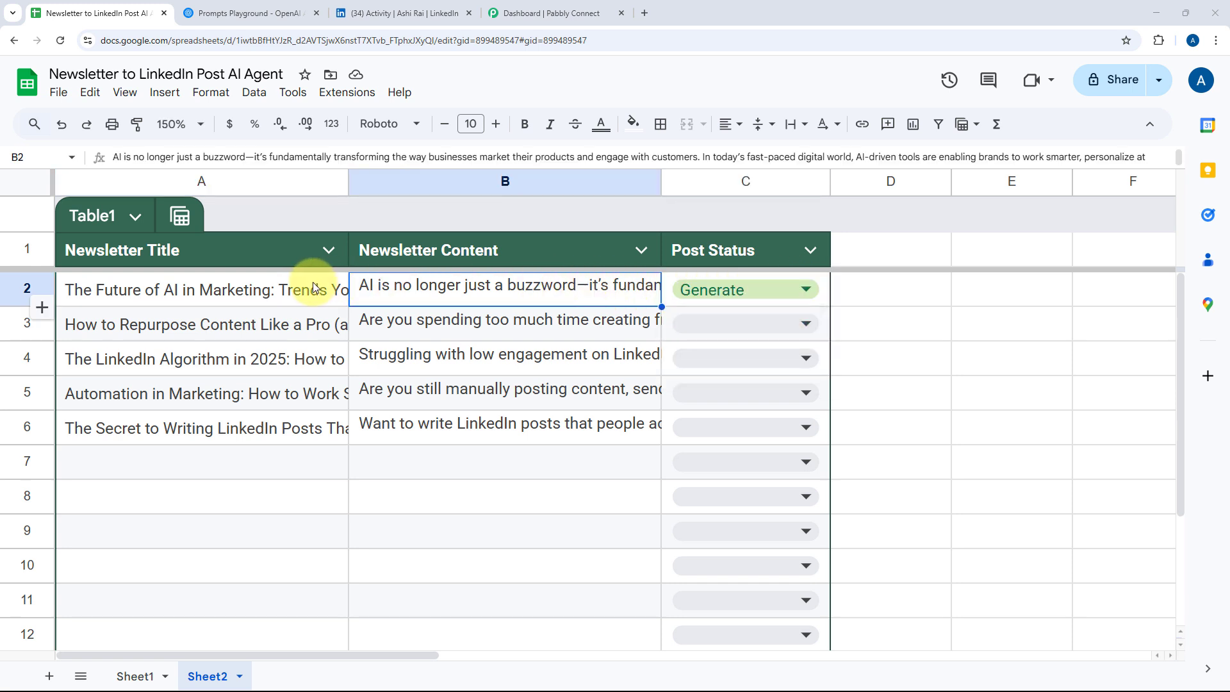
left_click(303, 6)
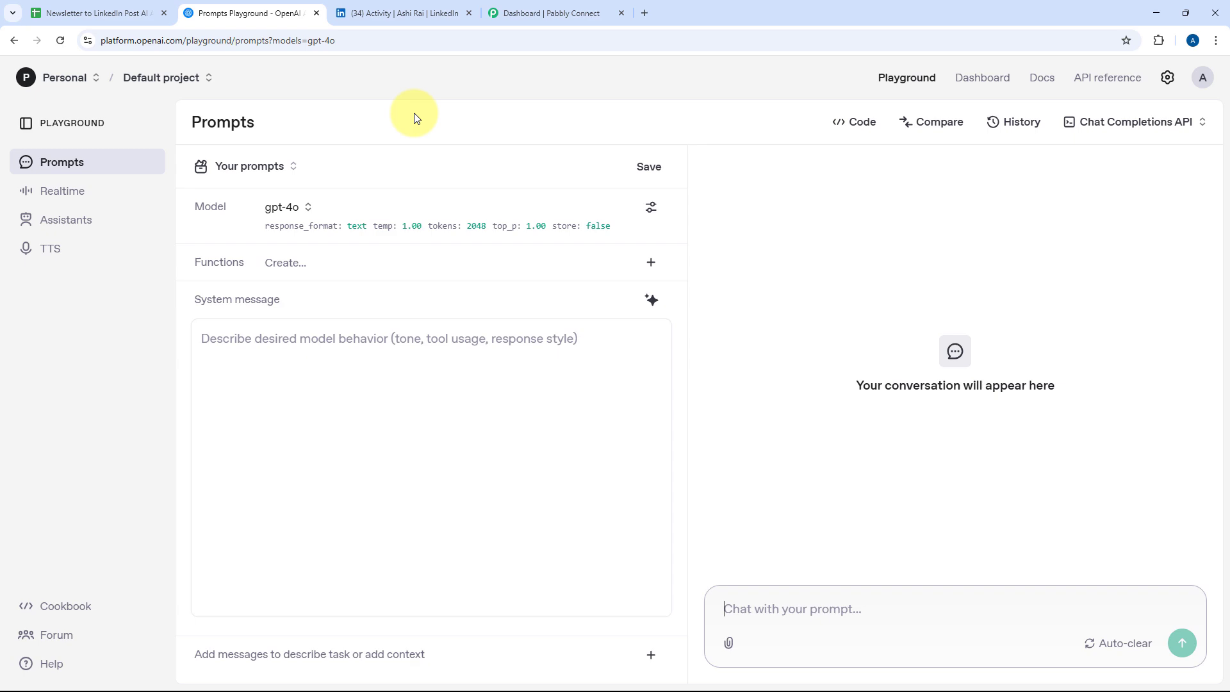
left_click(128, 15)
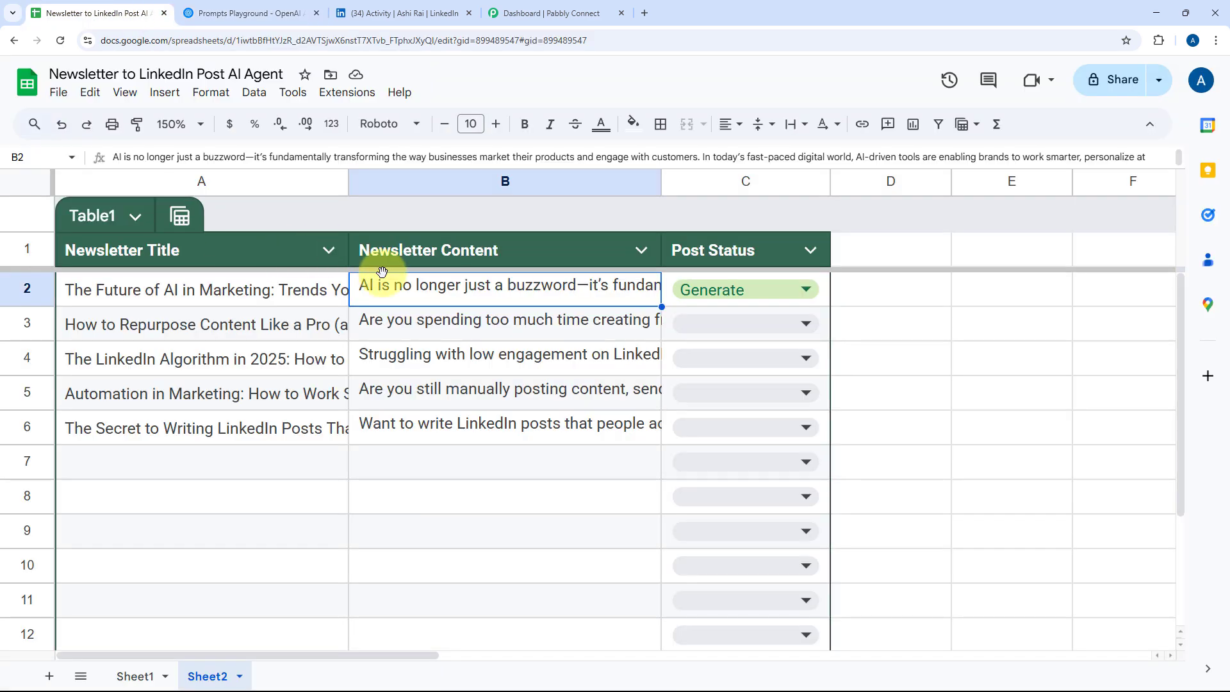
left_click(412, 9)
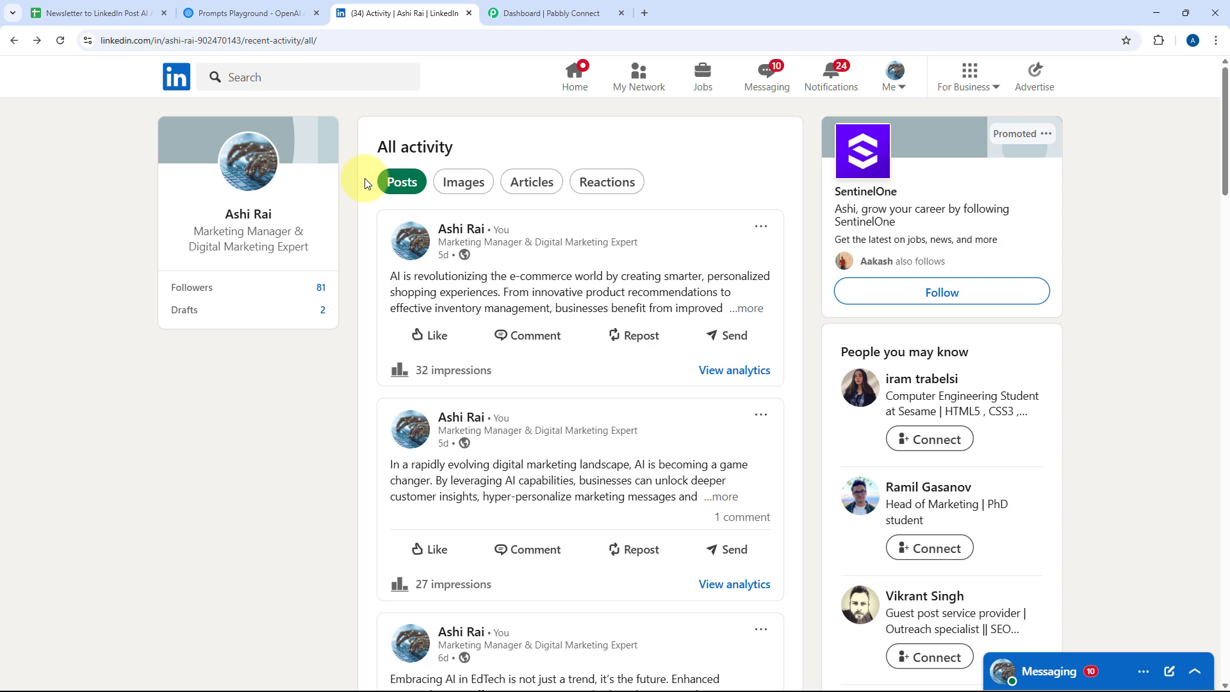
left_click(143, 12)
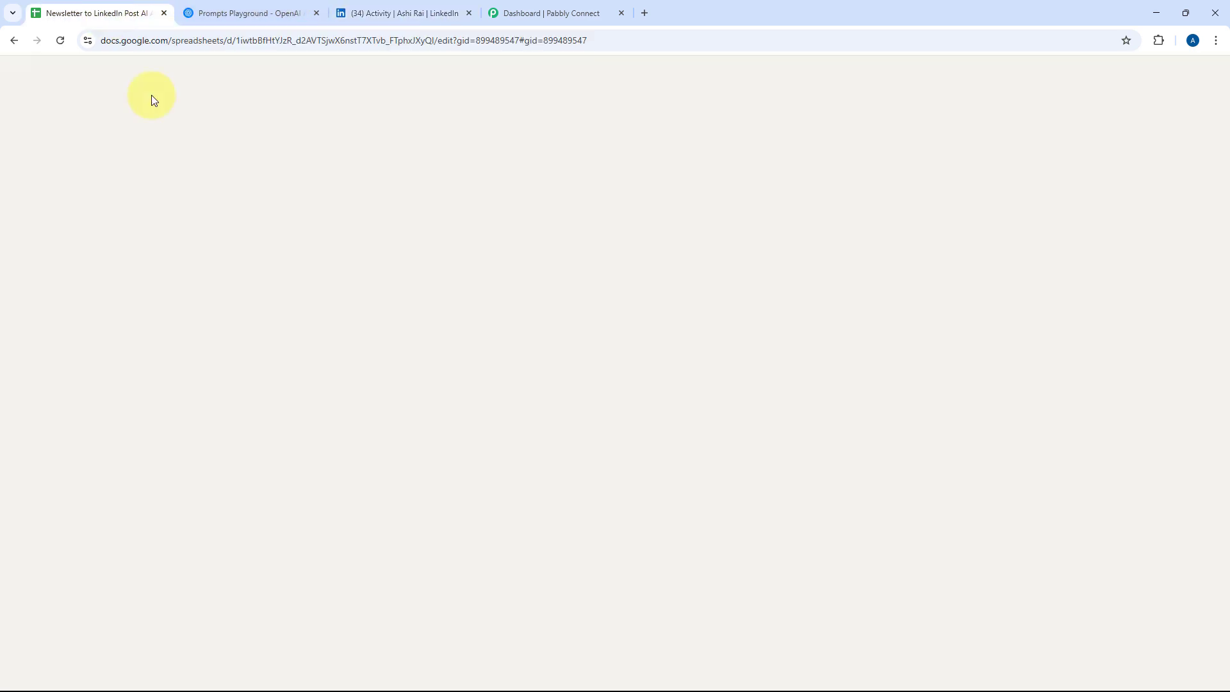
Step: Switch to Pabbly Connect and create a workflow named "Newsletter to LinkedIn Post using AI Agent" in the Home folder
left_click(540, 14)
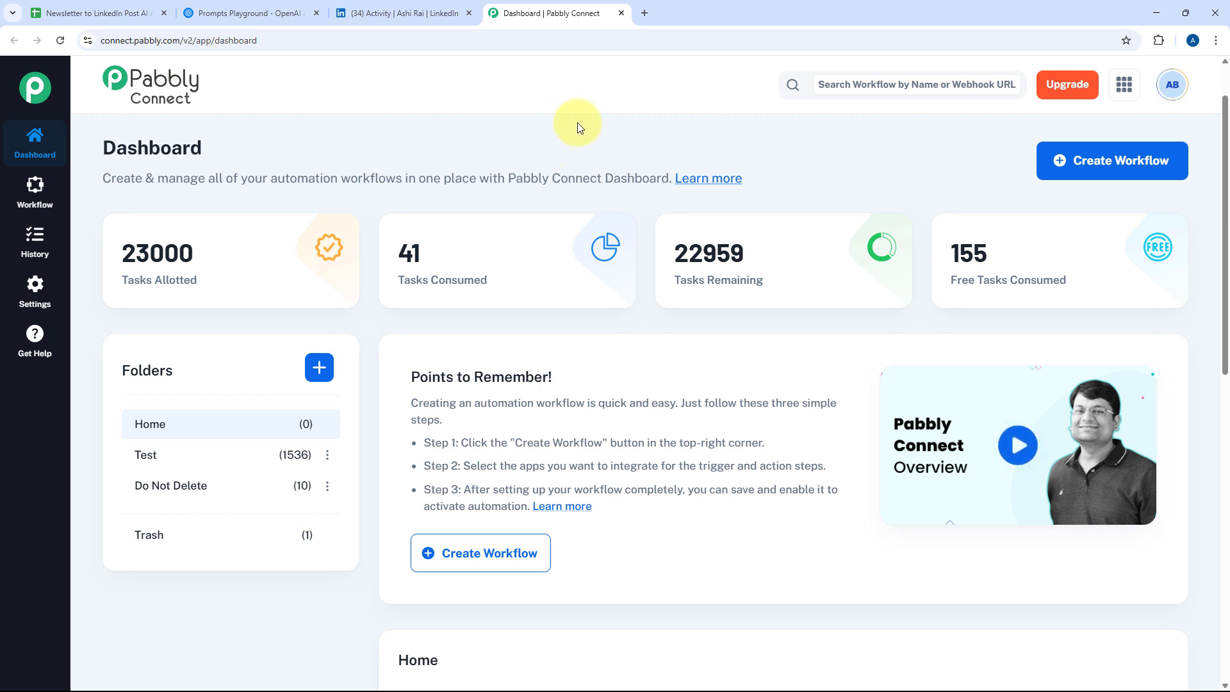
left_click(1072, 164)
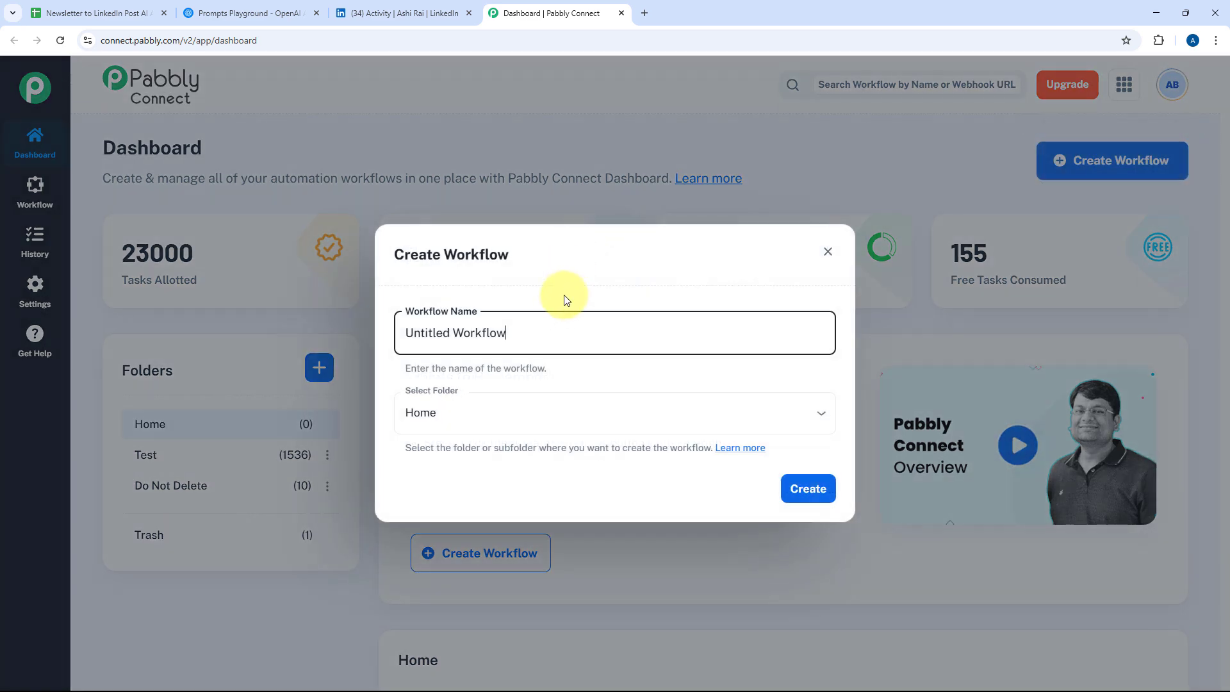
triple_click(551, 339)
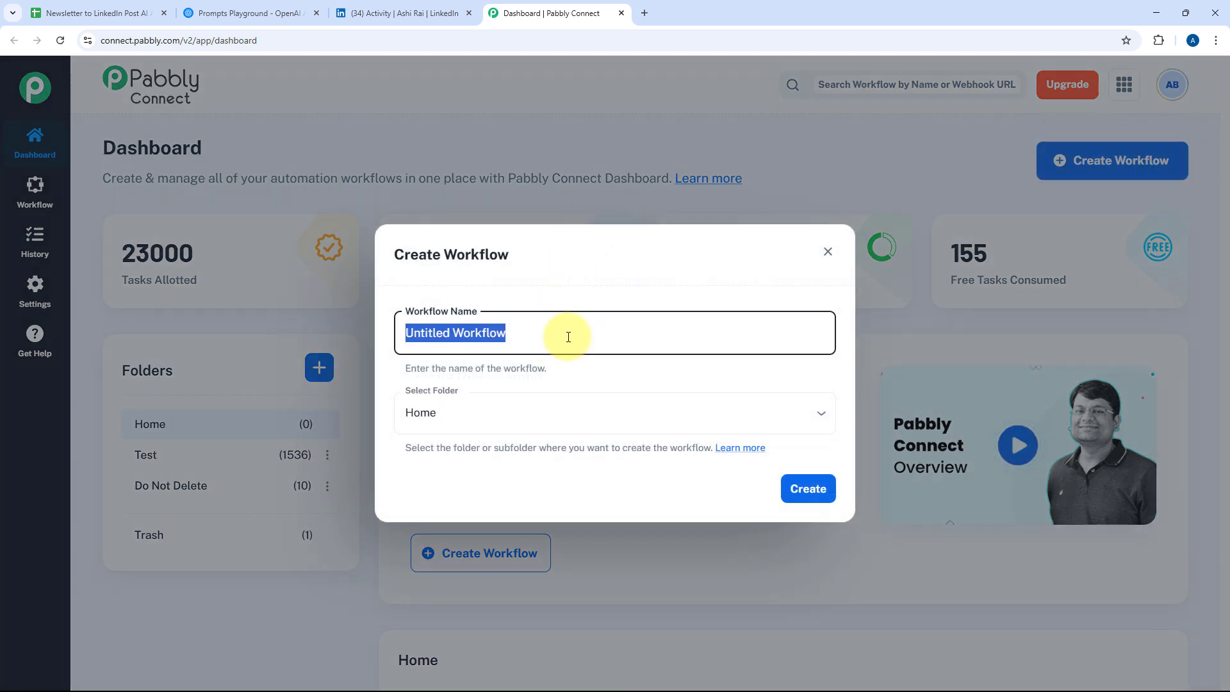
type("Newsletter to LinkedIn Post using AI Agent")
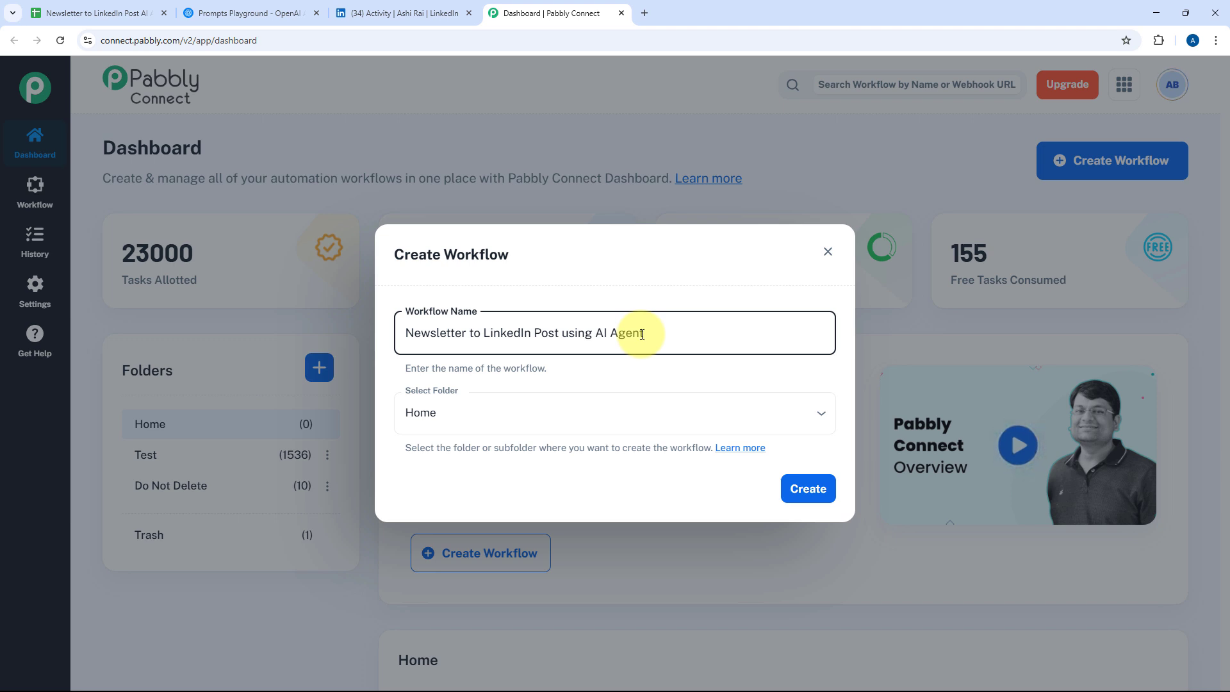
left_click(586, 410)
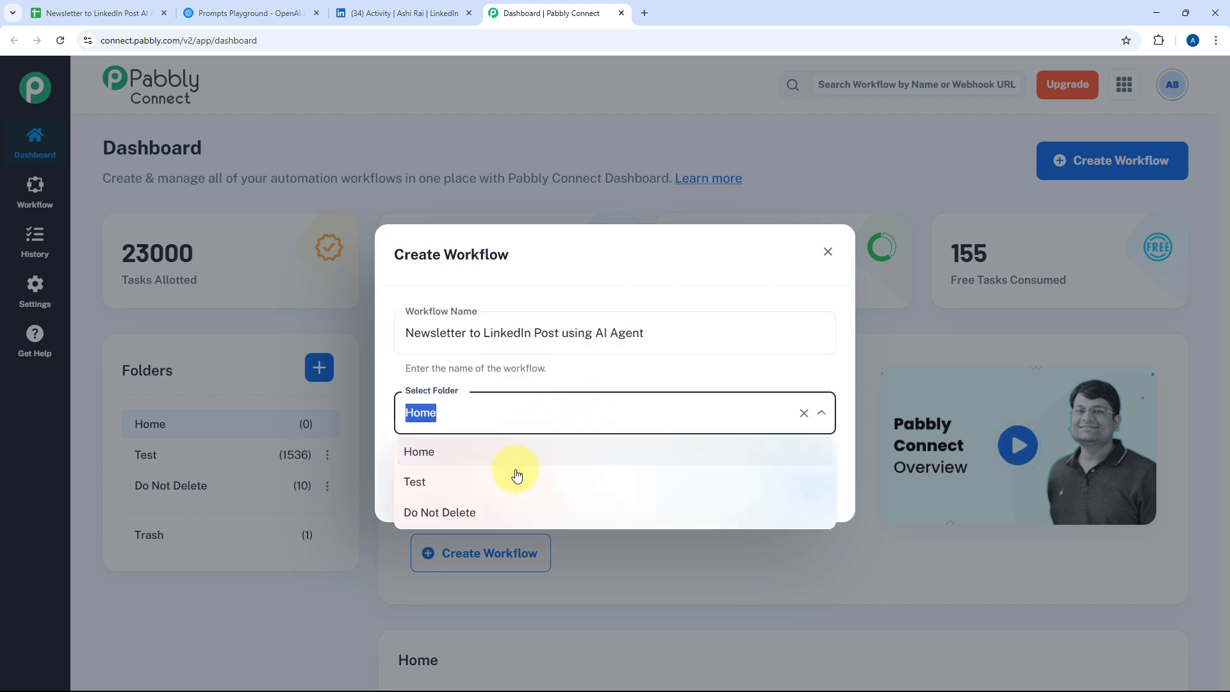
left_click(531, 461)
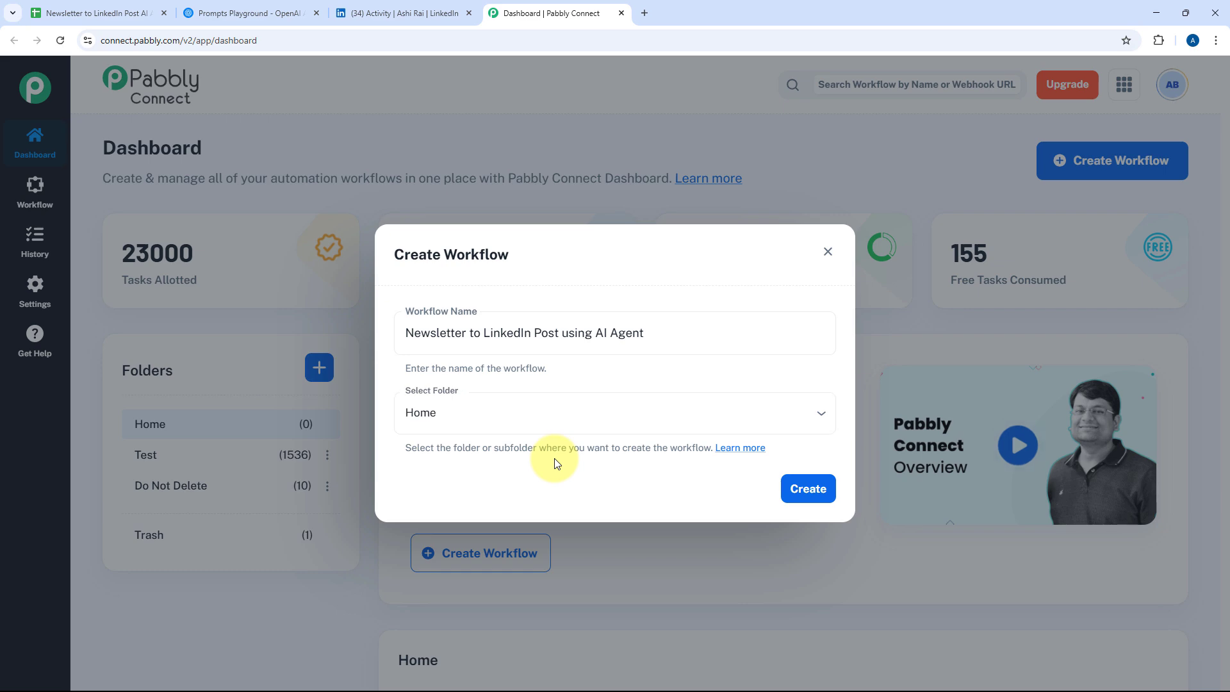
left_click(795, 488)
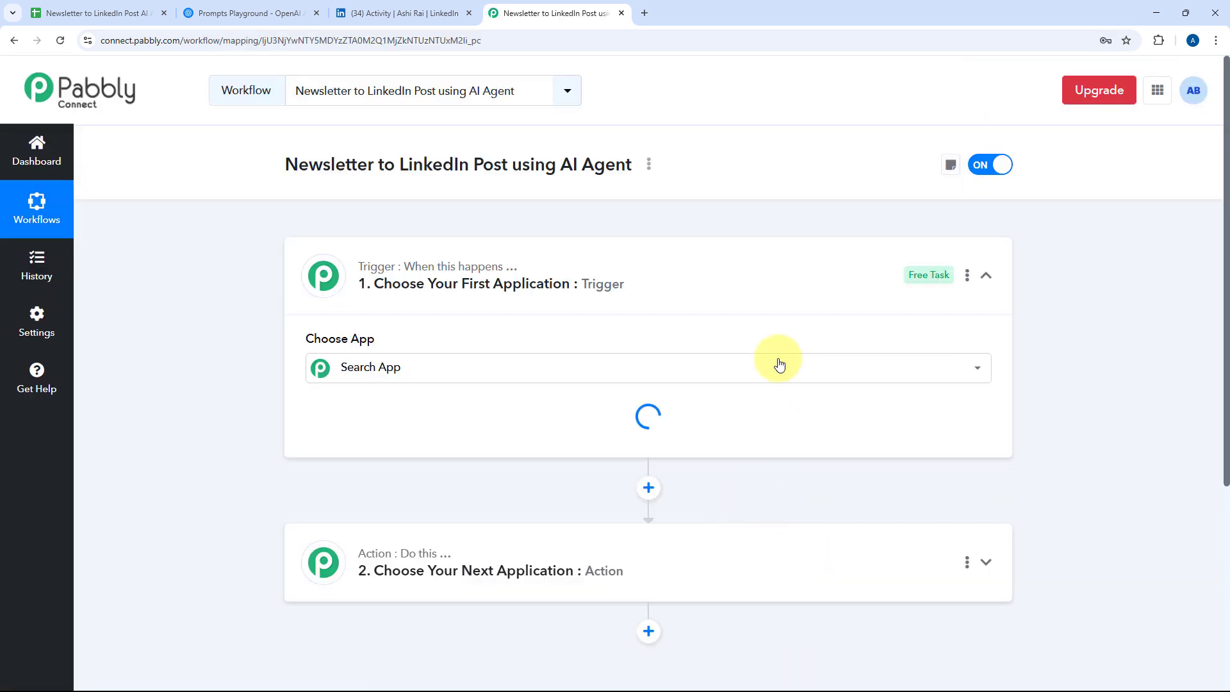
Step: Collapse the trigger step and review the workflow outline against the newsletter spreadsheet, OpenAI playground and LinkedIn activity page
left_click(667, 280)
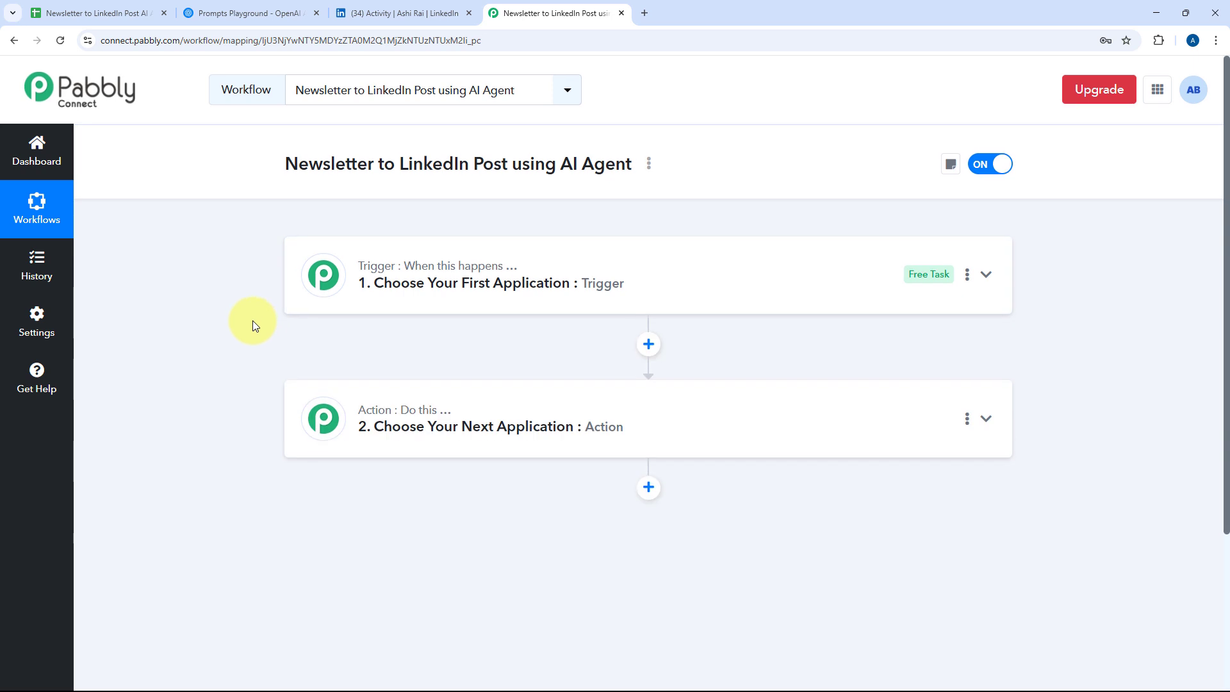
scroll(253, 320, "down", 1)
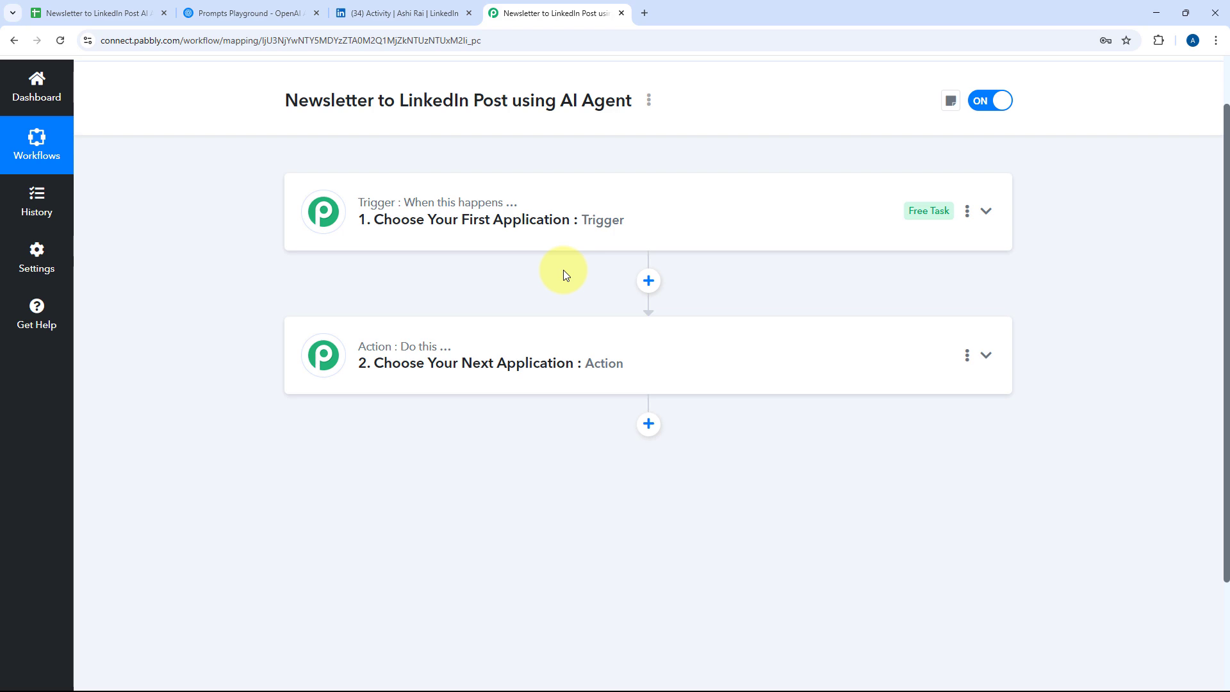
left_click(90, 13)
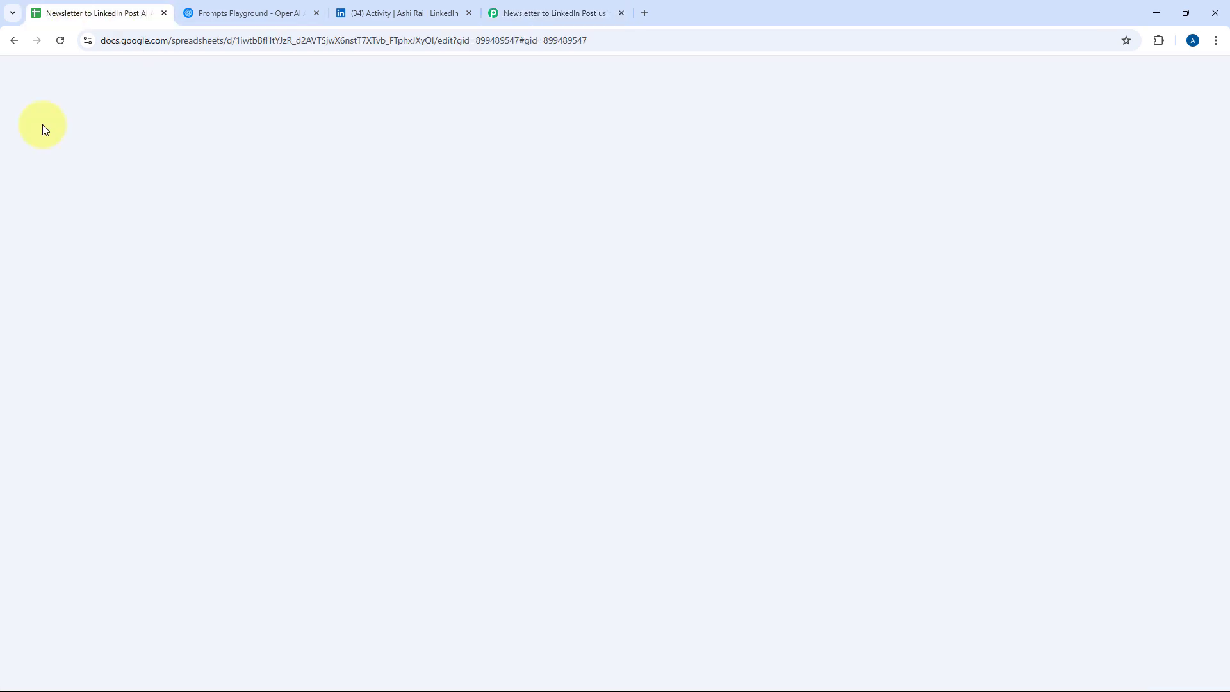
left_click(503, 13)
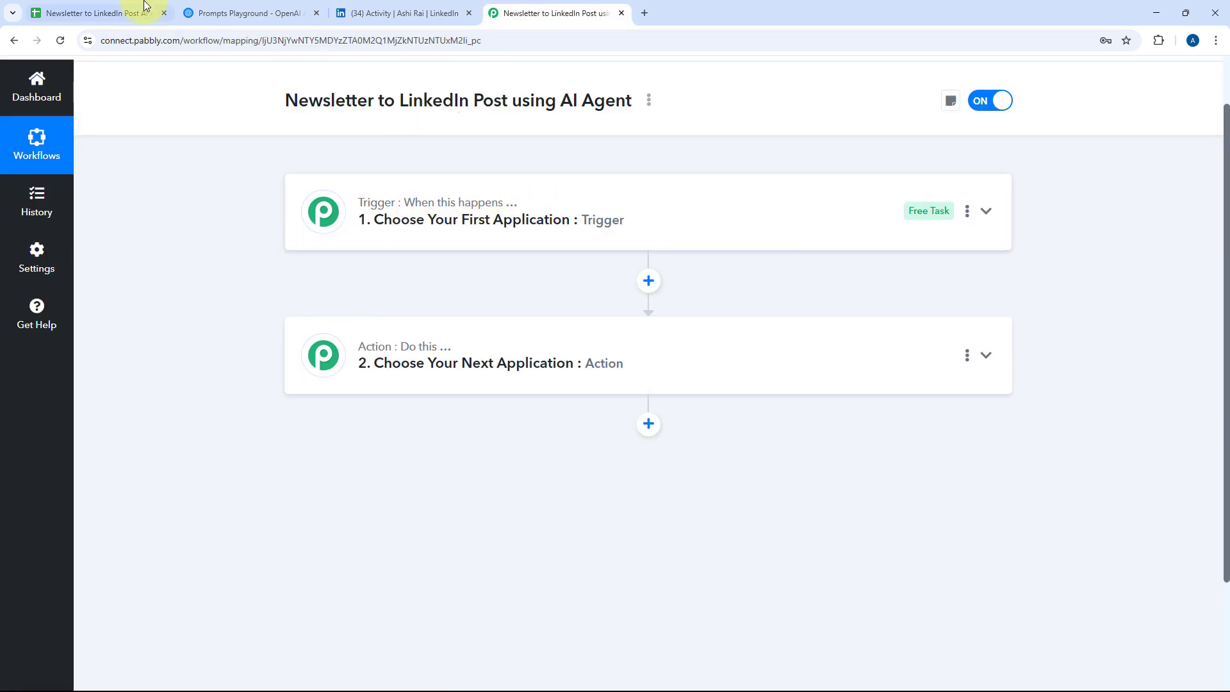
left_click(96, 13)
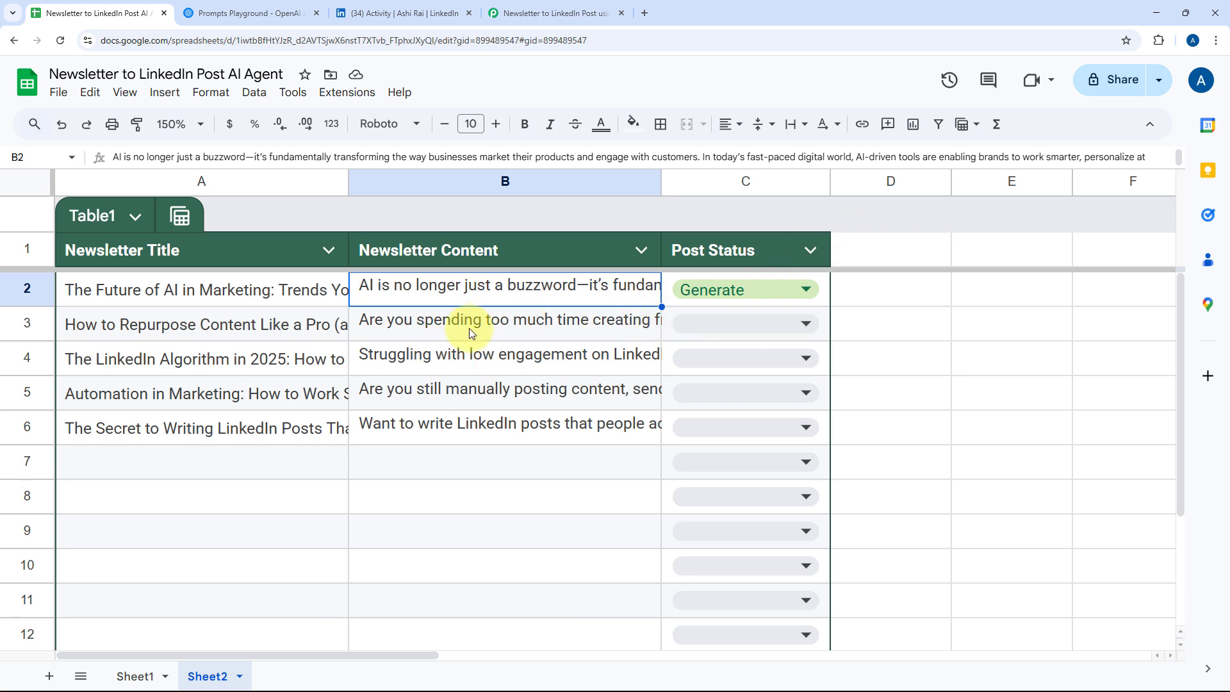
left_click(545, 13)
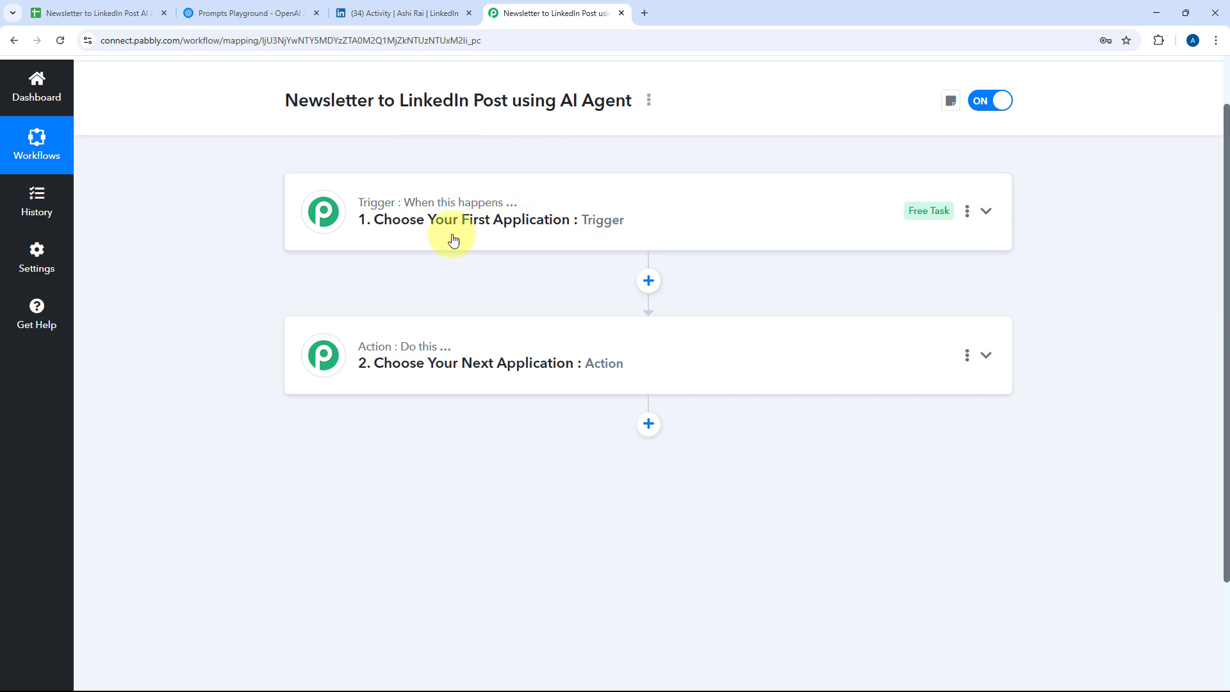
left_click(250, 13)
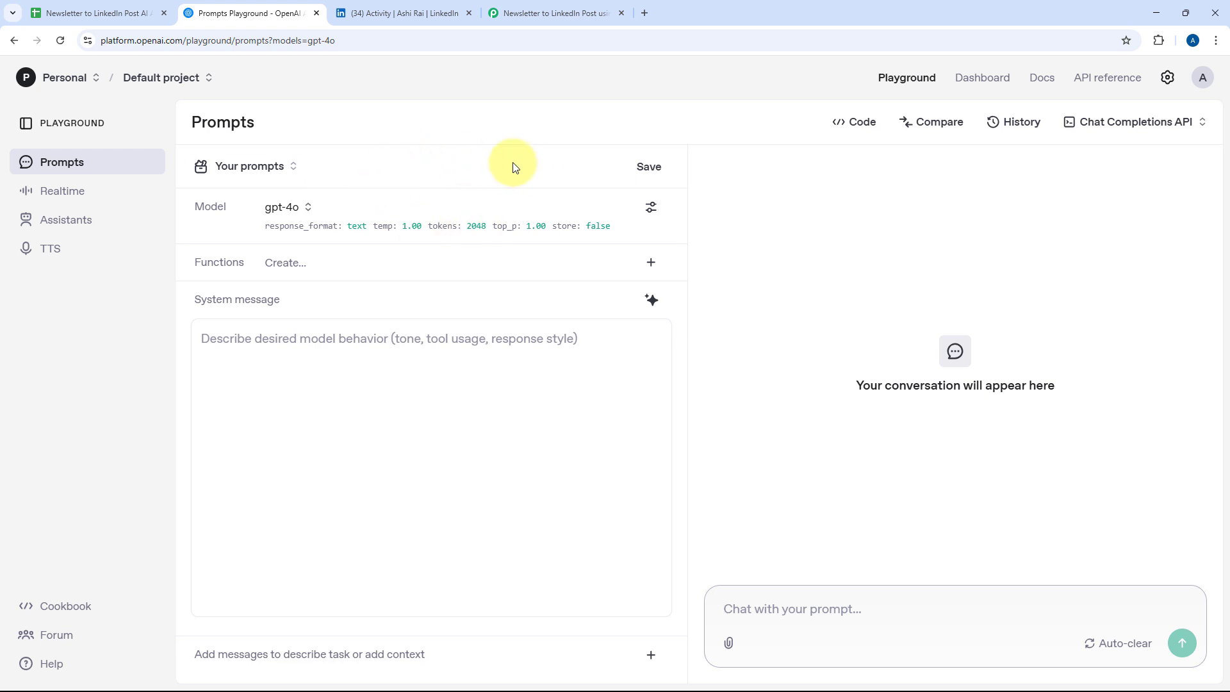
left_click(457, 13)
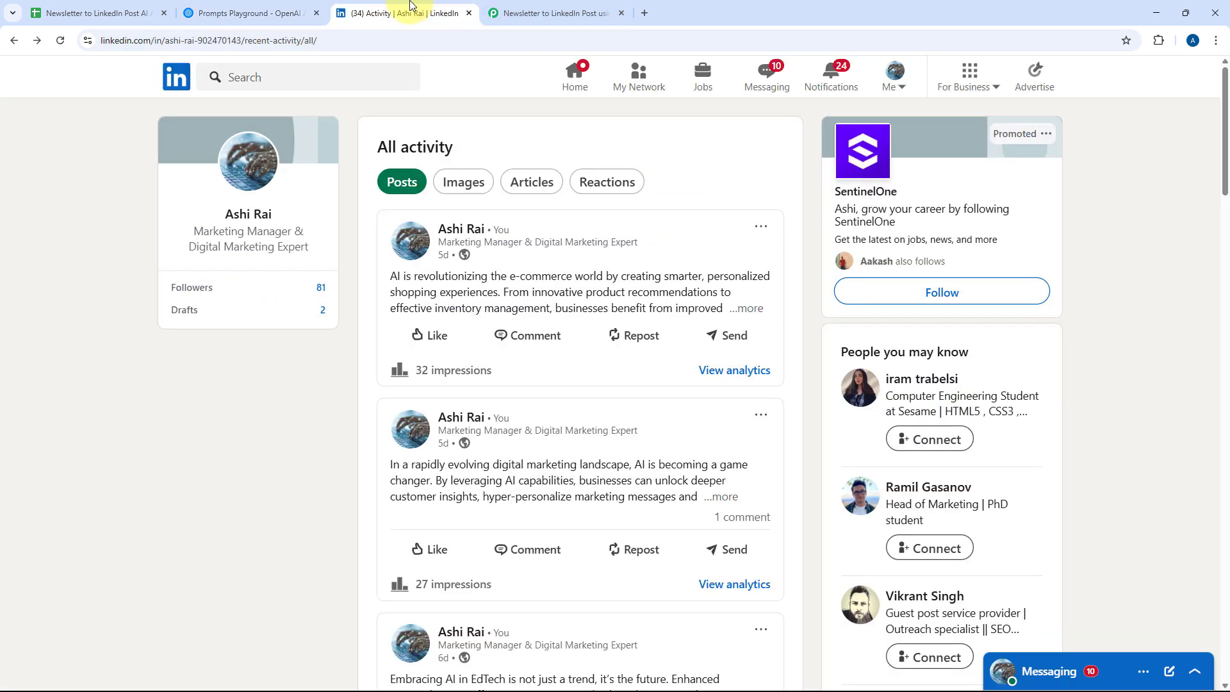
left_click(537, 12)
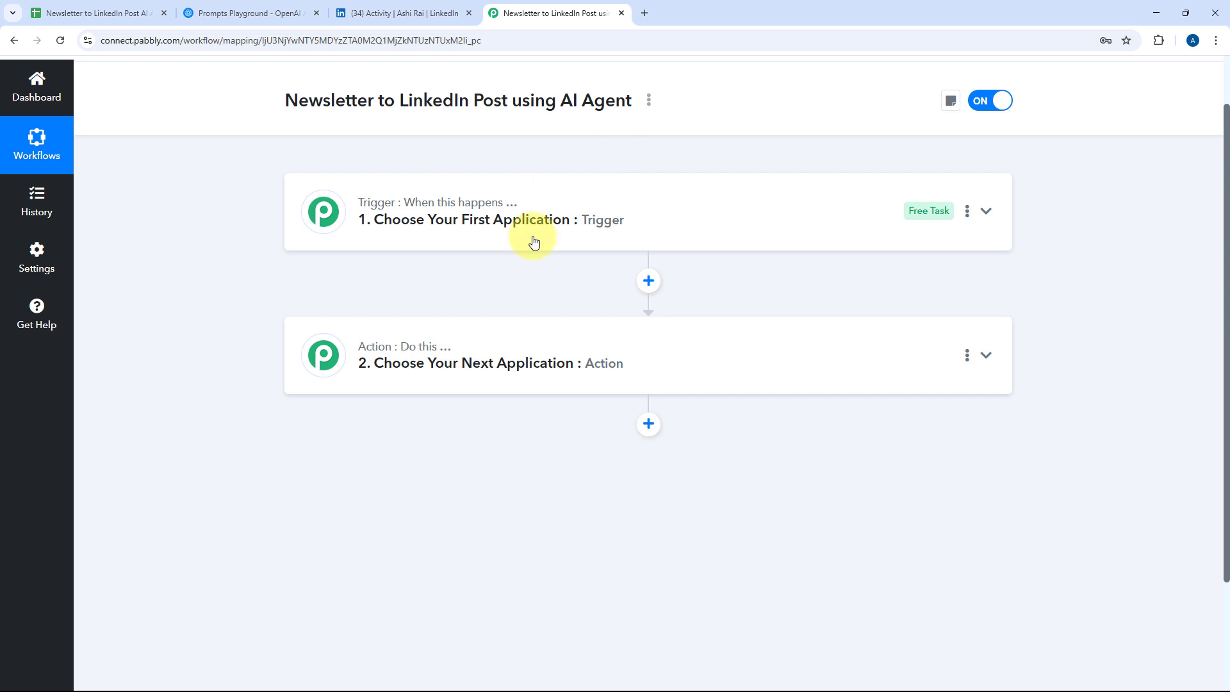
Step: Set the workflow's trigger app to Google Sheets with the event New or Updated Spreadsheet Row
left_click(642, 199)
scroll(220, 325, "down", 2)
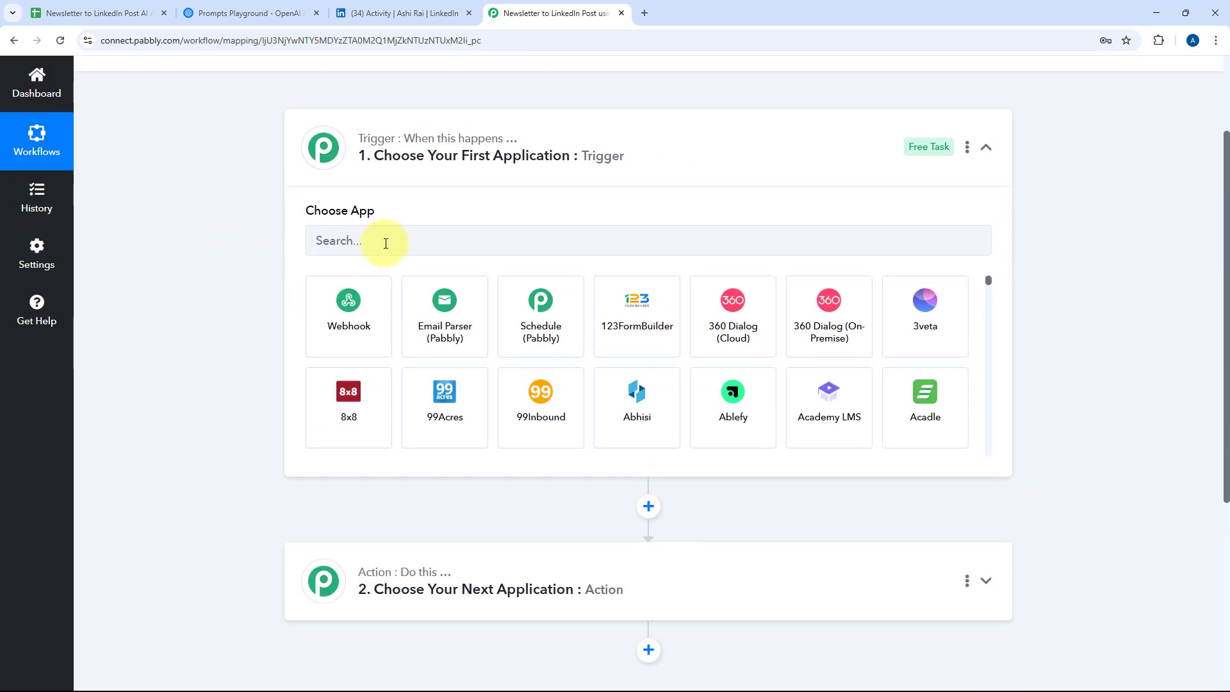
left_click(385, 239)
type("Google Sheets")
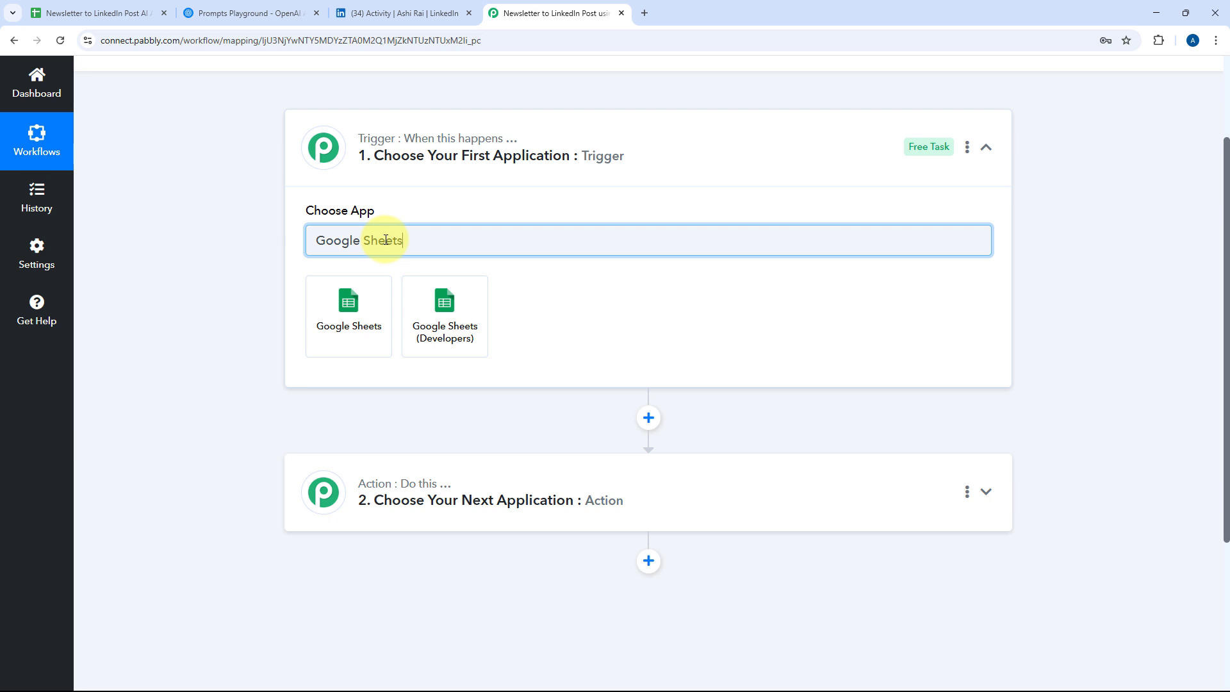
left_click(351, 319)
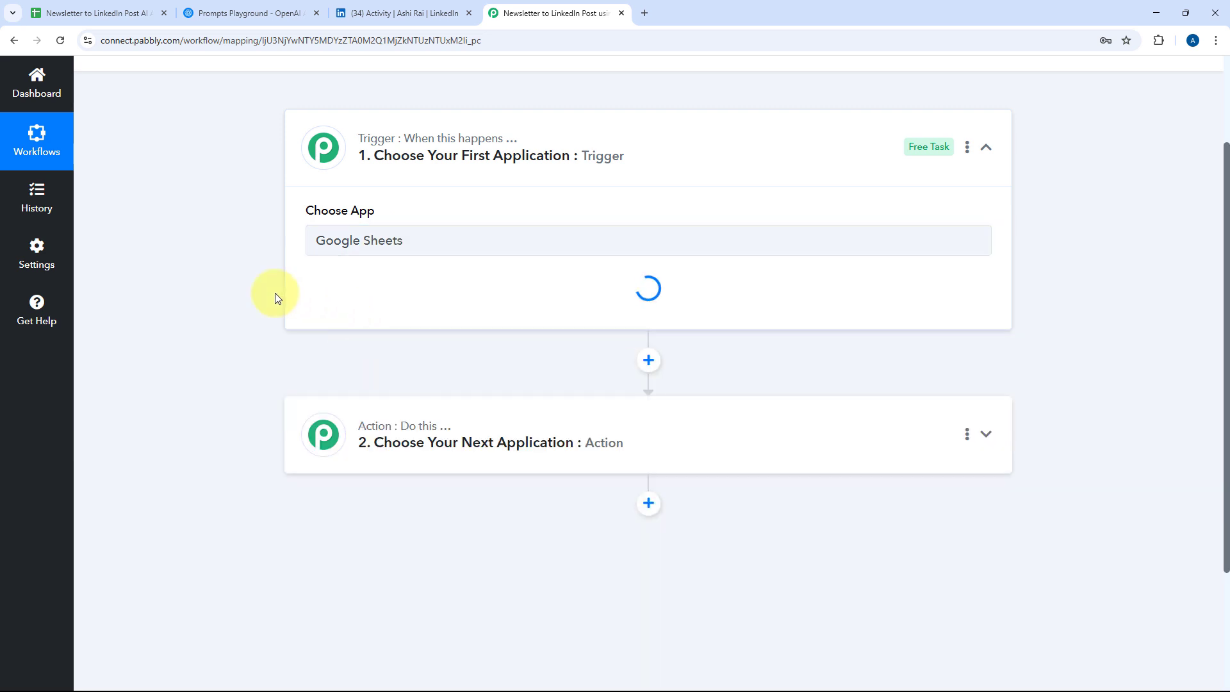
scroll(213, 286, "down", 1)
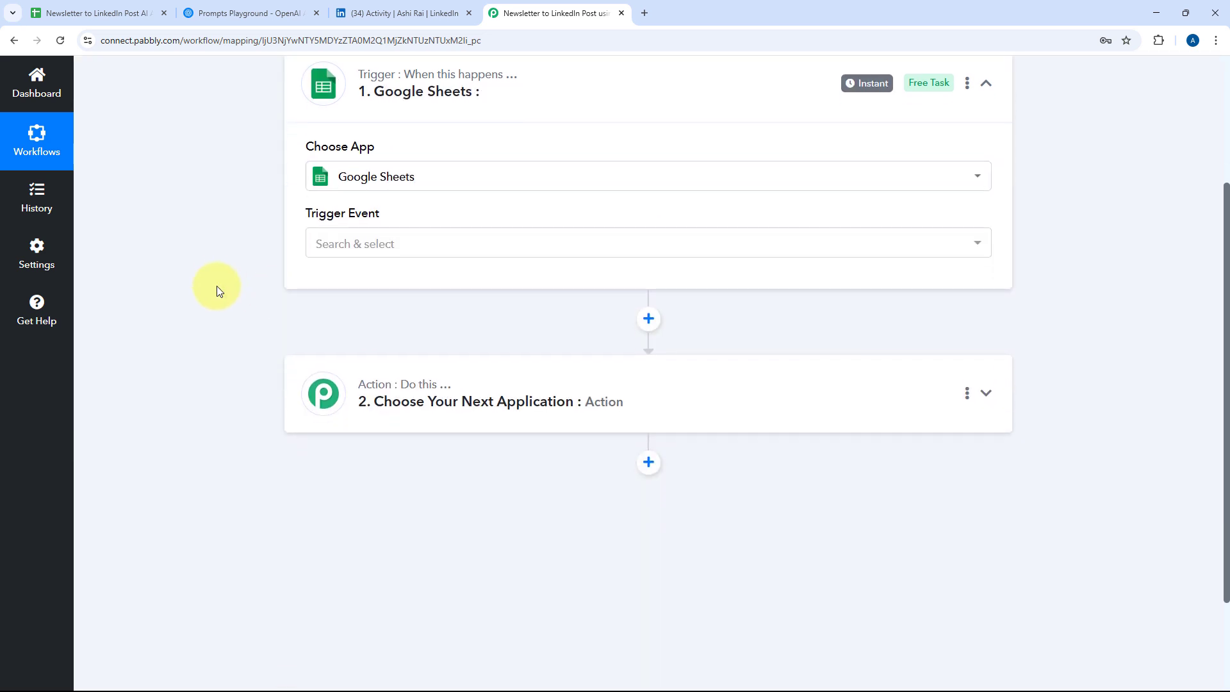
left_click(406, 247)
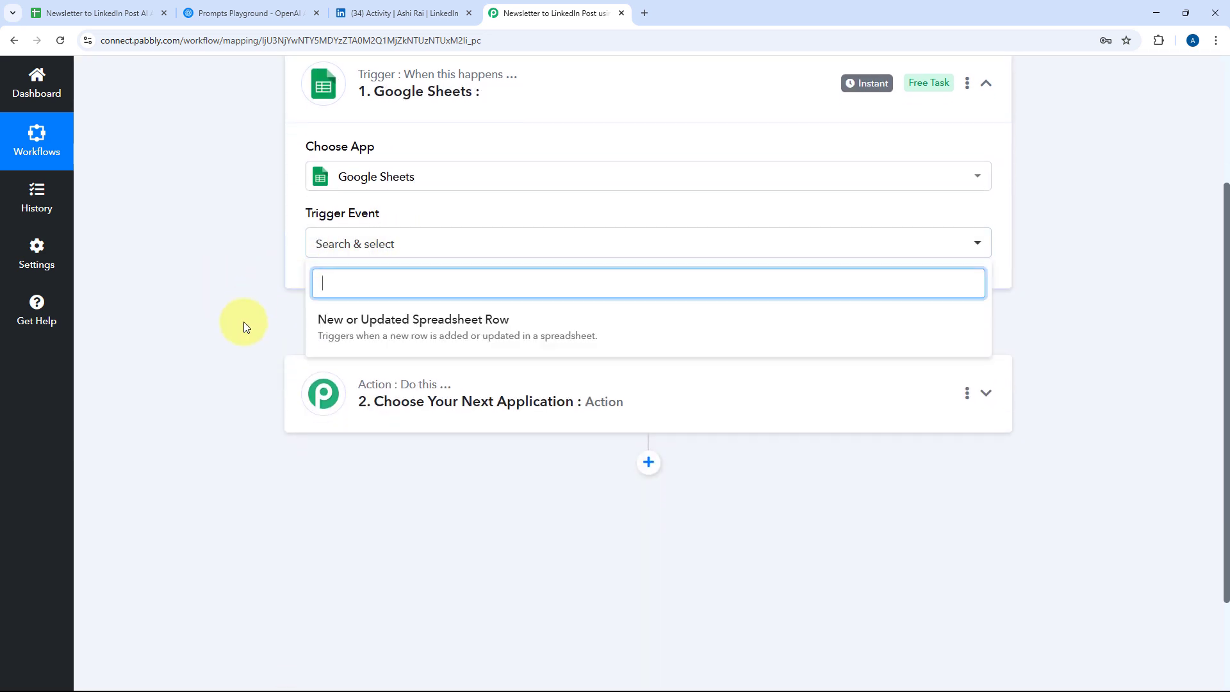
left_click(531, 321)
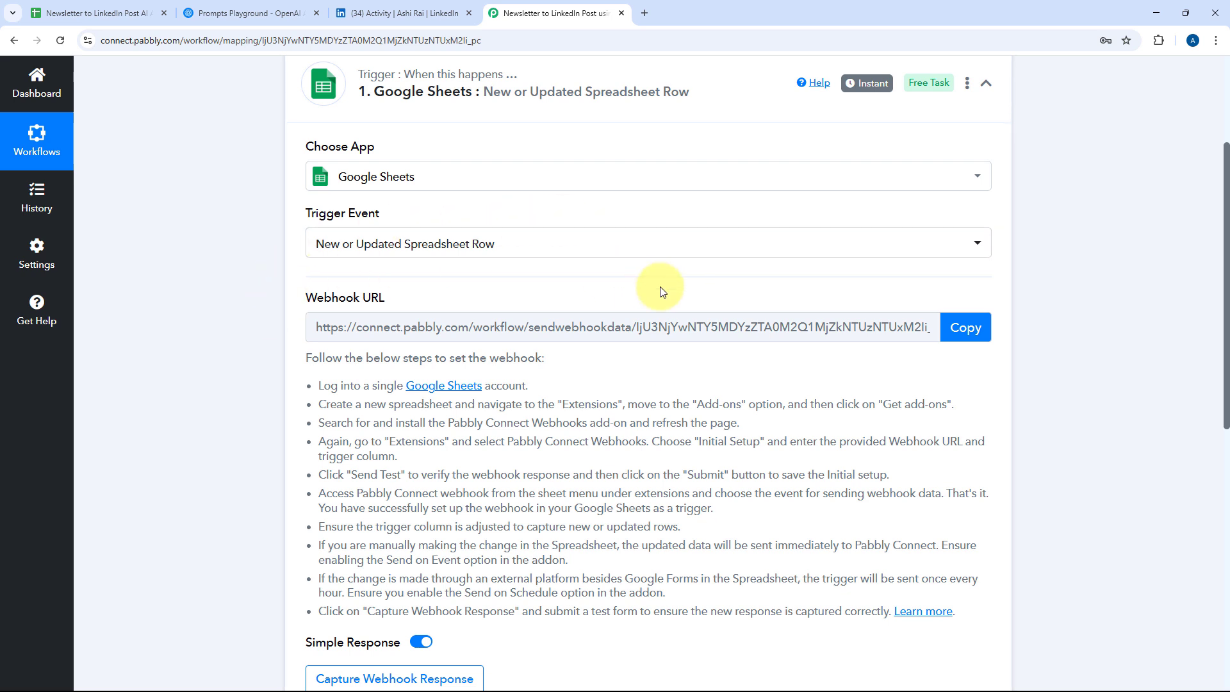
Step: Review the webhook setup instructions and copy the Google Sheets trigger's webhook URL
scroll(662, 291, "down", 2)
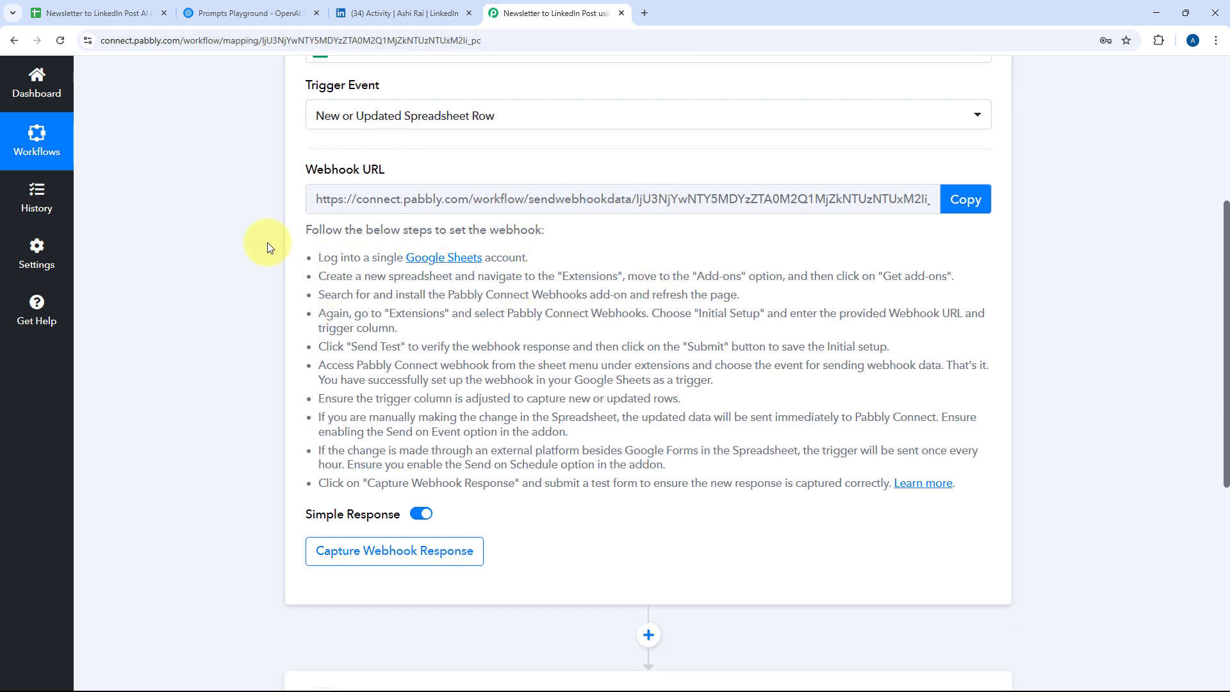
left_click_drag(293, 238, 942, 492)
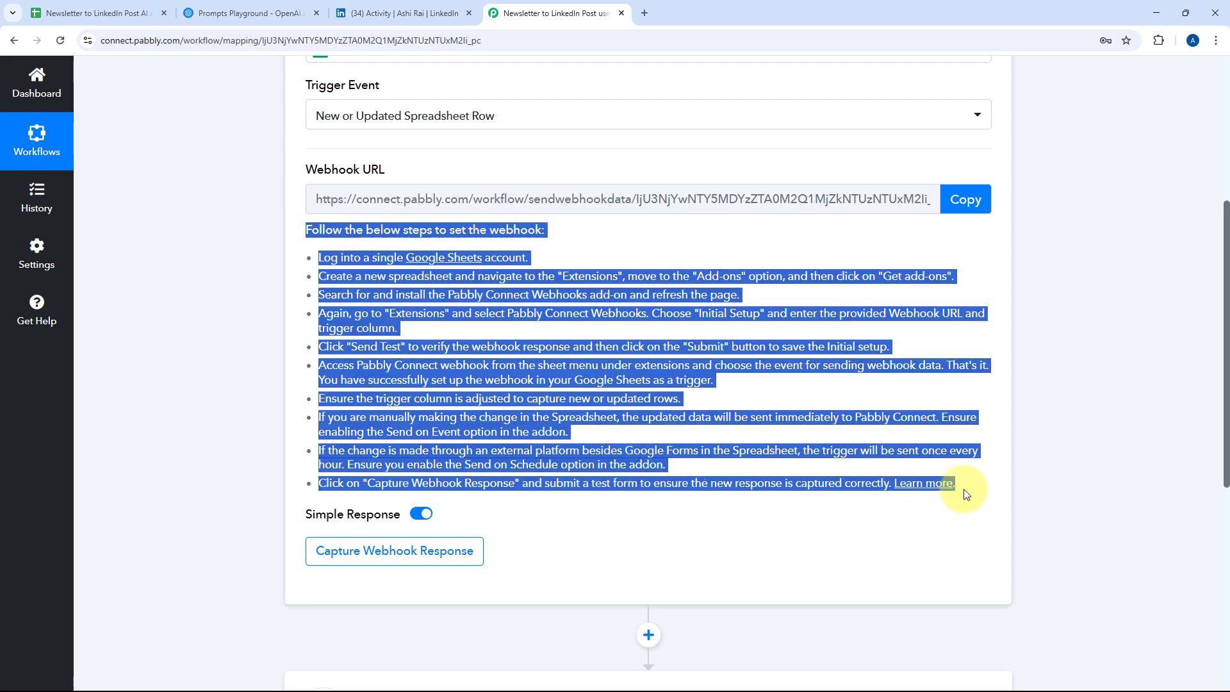
left_click(948, 383)
left_click(964, 200)
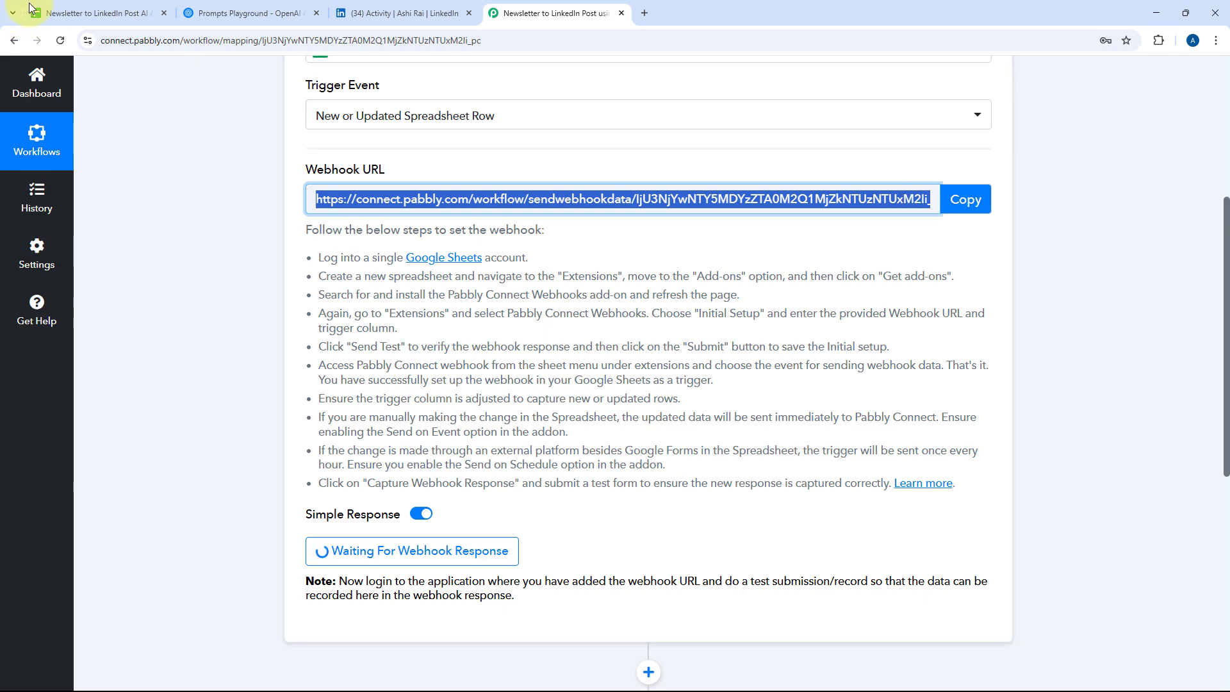
Step: Switch to the newsletter spreadsheet in Google Sheets and open the Google Workspace Marketplace for add-ons
left_click(62, 12)
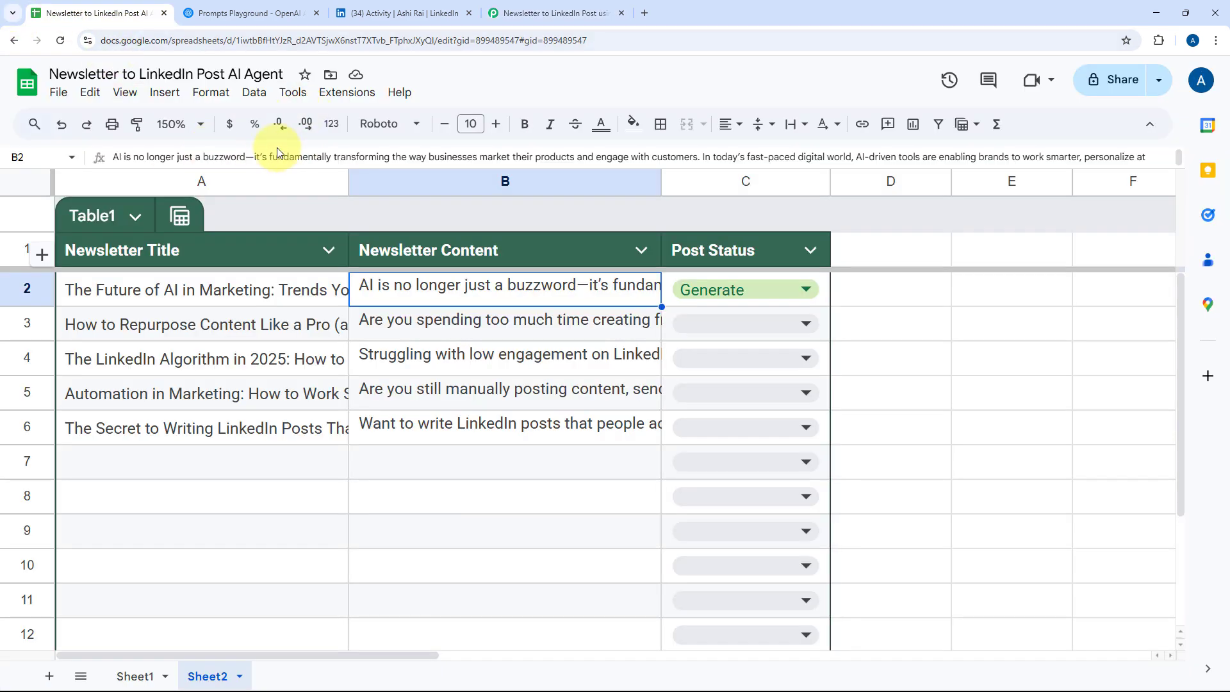
left_click(347, 92)
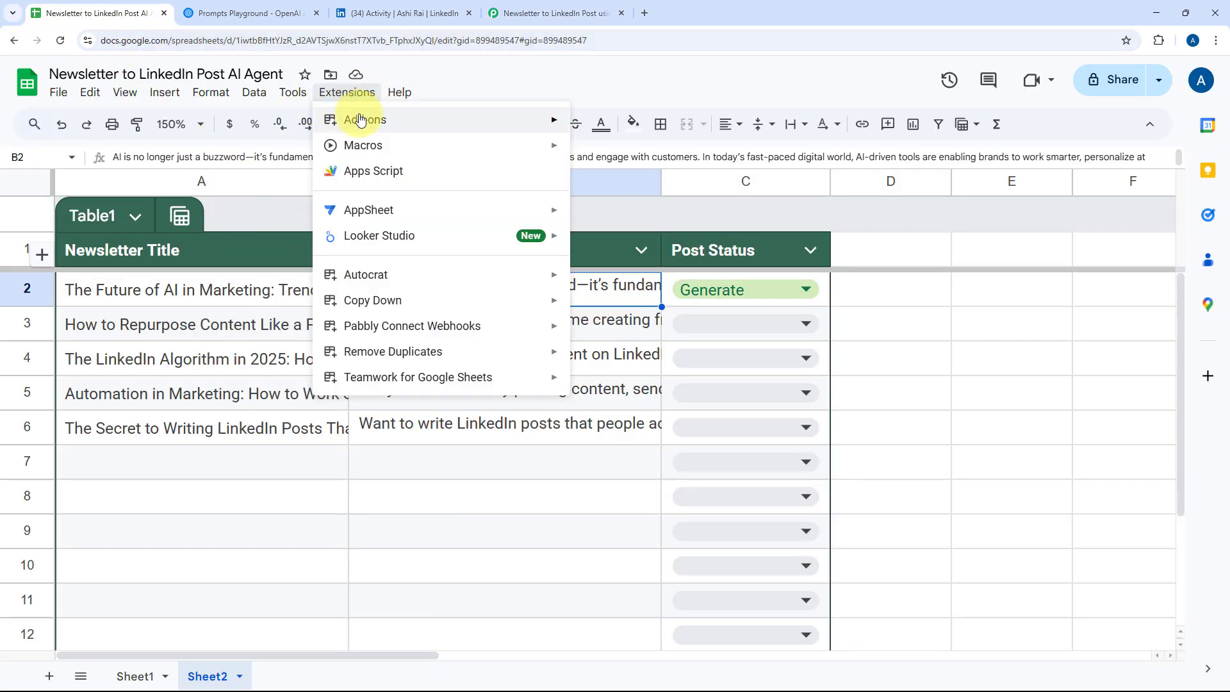
mouse_move(362, 120)
left_click(635, 122)
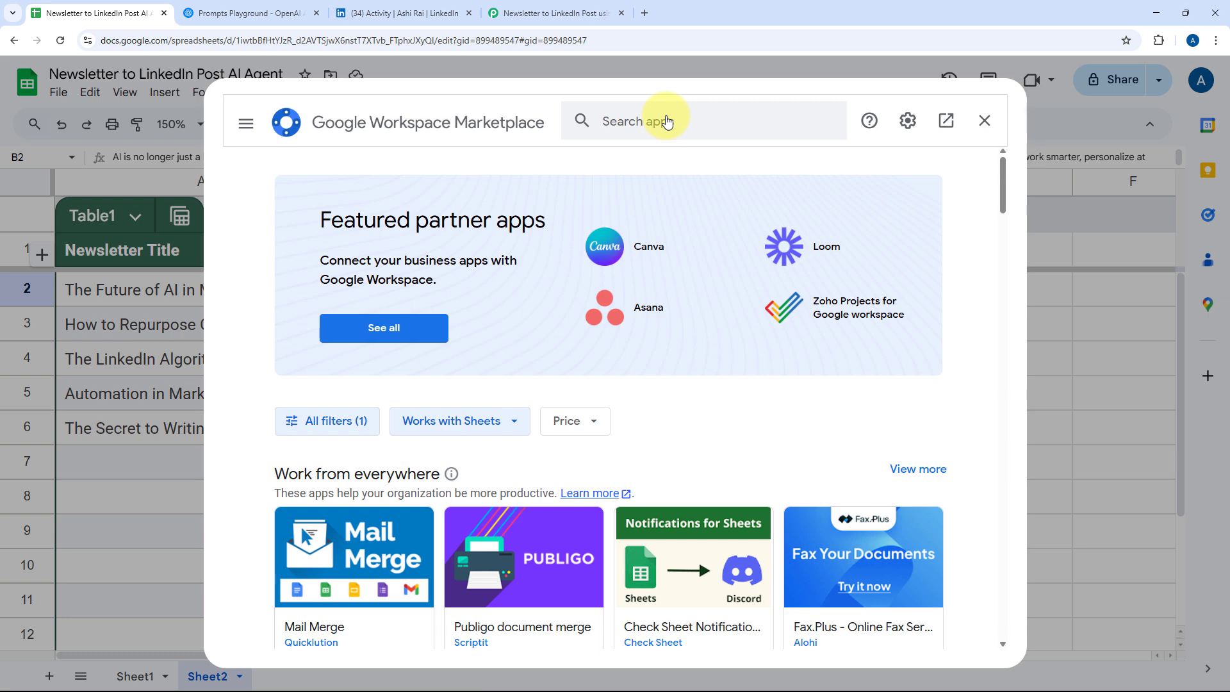
Step: Search the Marketplace for the Pabbly Connect Webhooks add-on, check its listing, and close the Marketplace
left_click(667, 120)
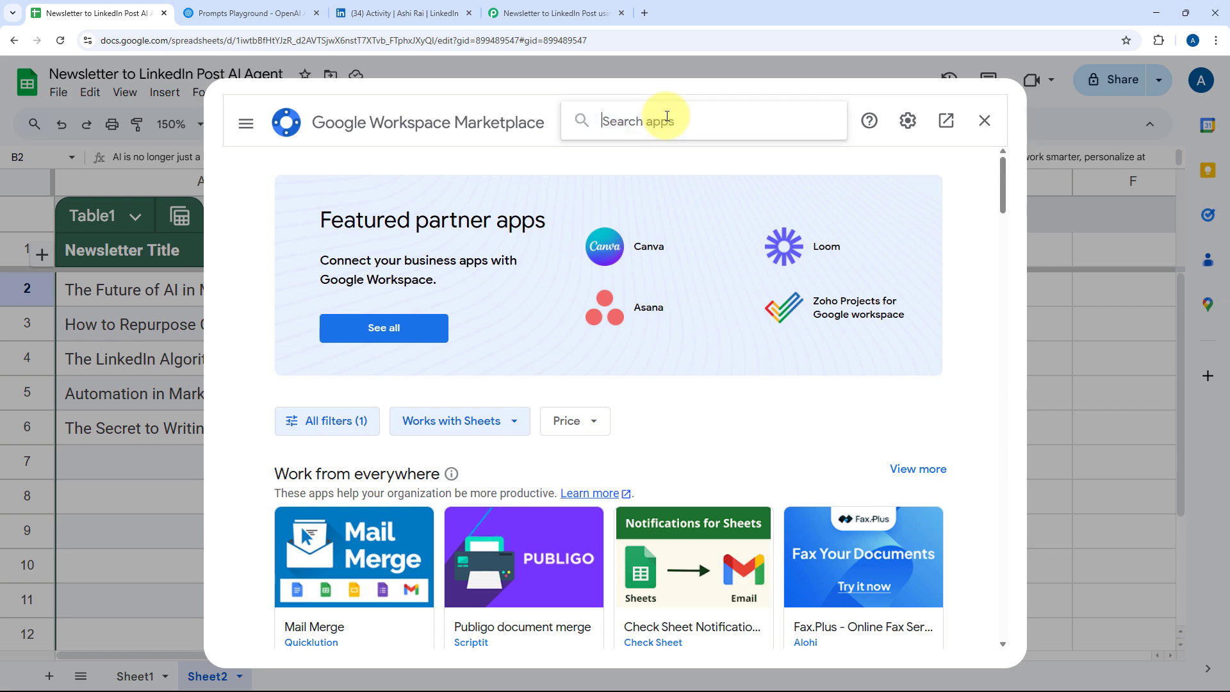
type("pbbly")
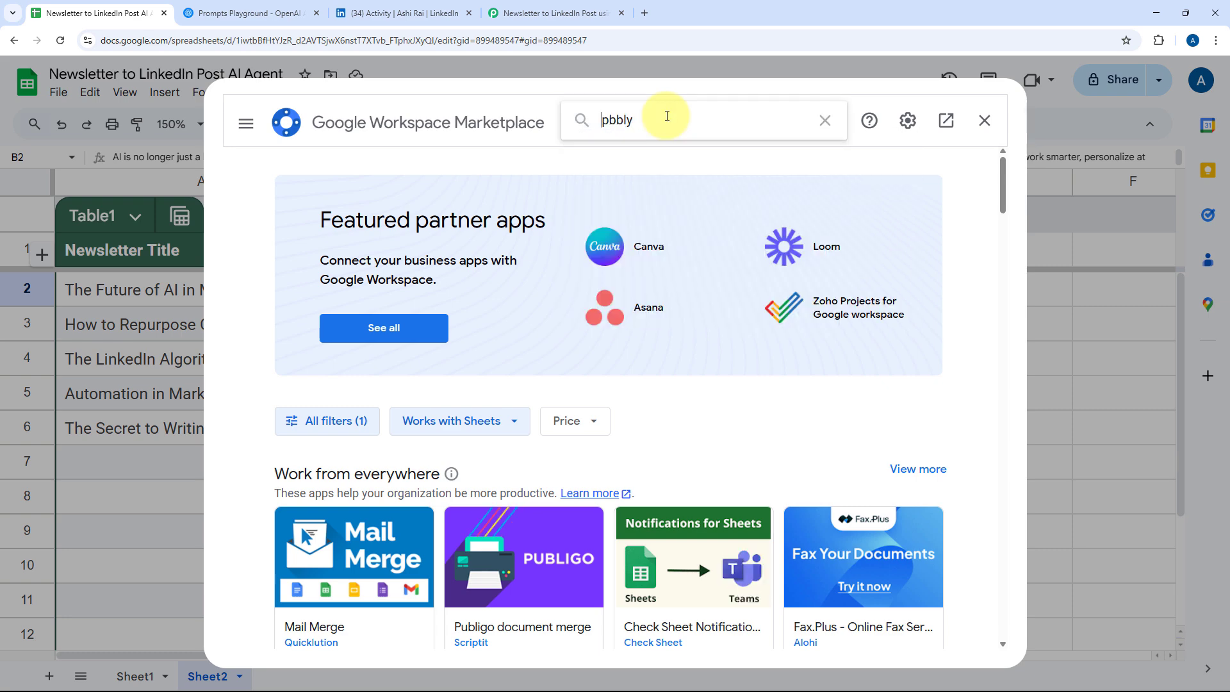
type("a")
key("Down")
key("Return")
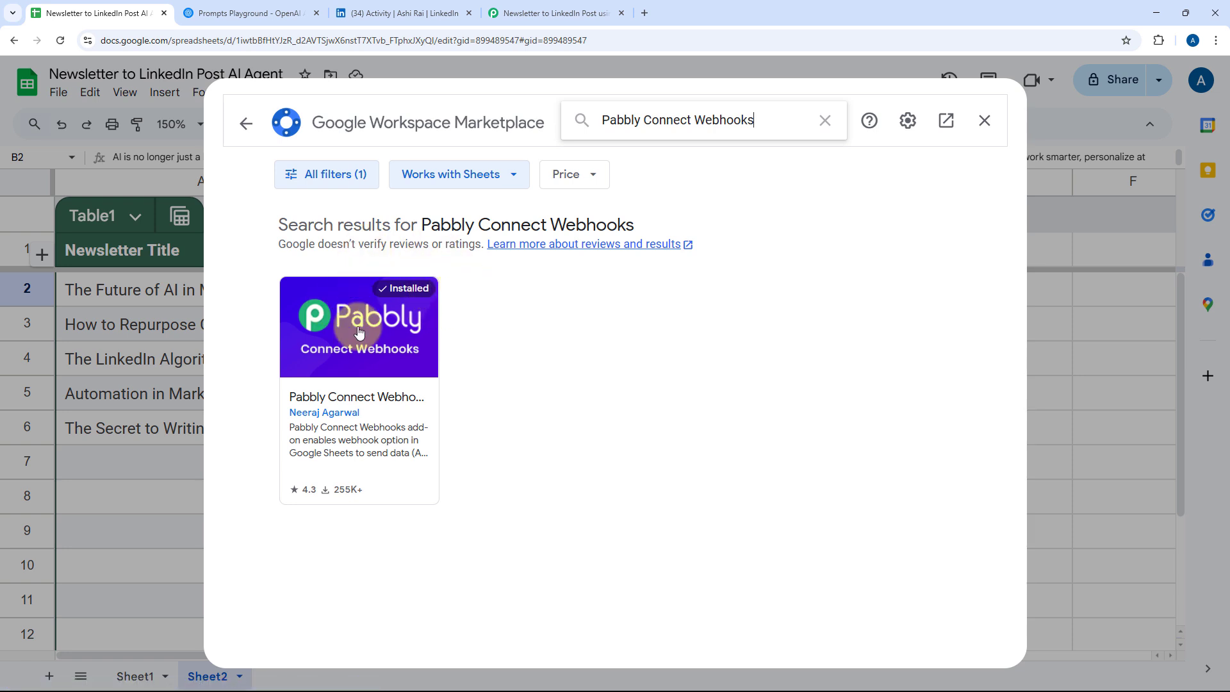
left_click(991, 129)
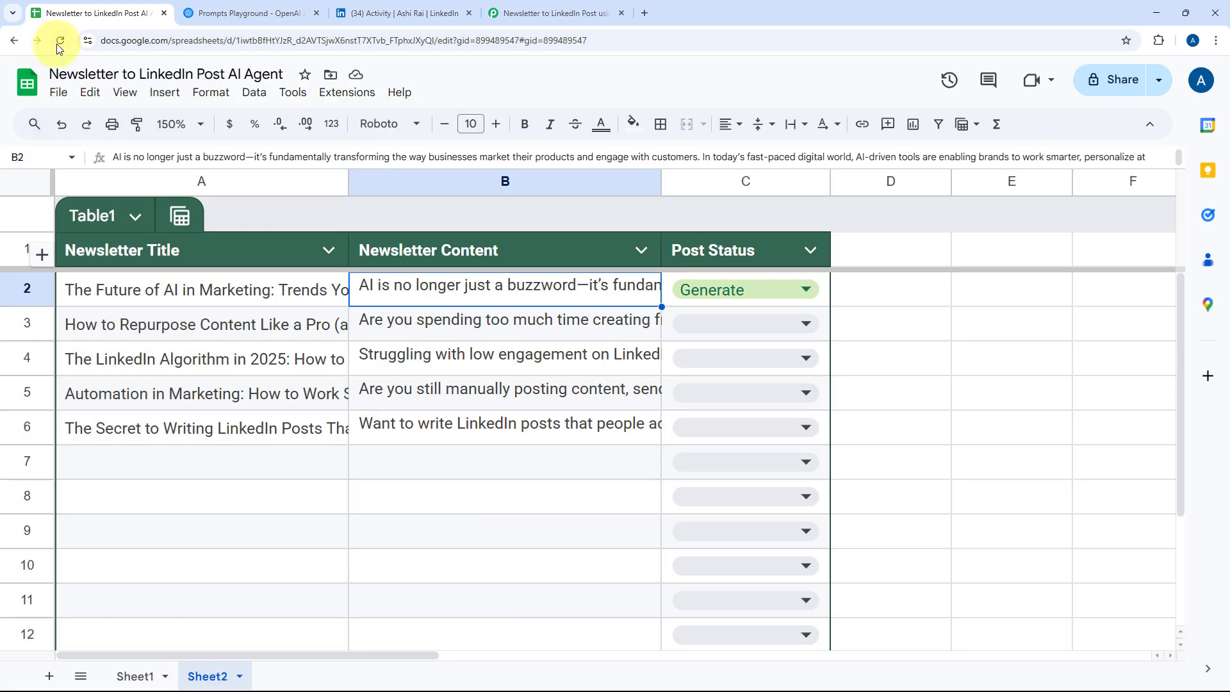
Step: Reload the newsletter spreadsheet and set its zoom to 150%
left_click(60, 45)
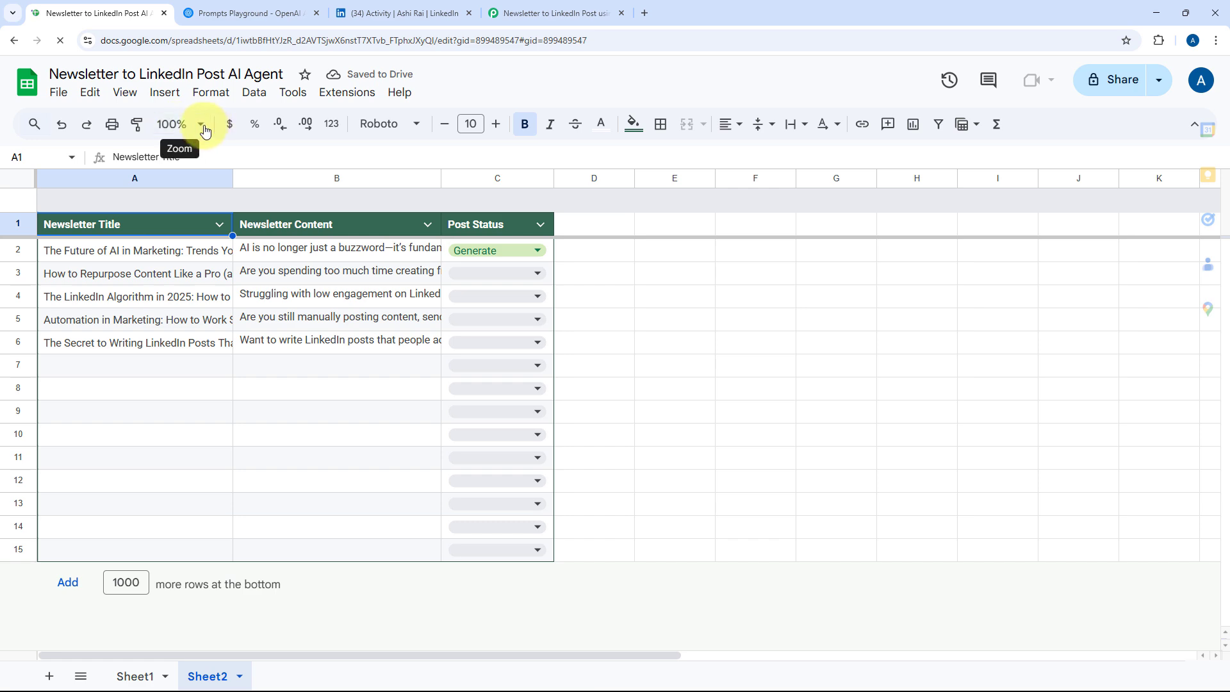
left_click(175, 124)
left_click(176, 282)
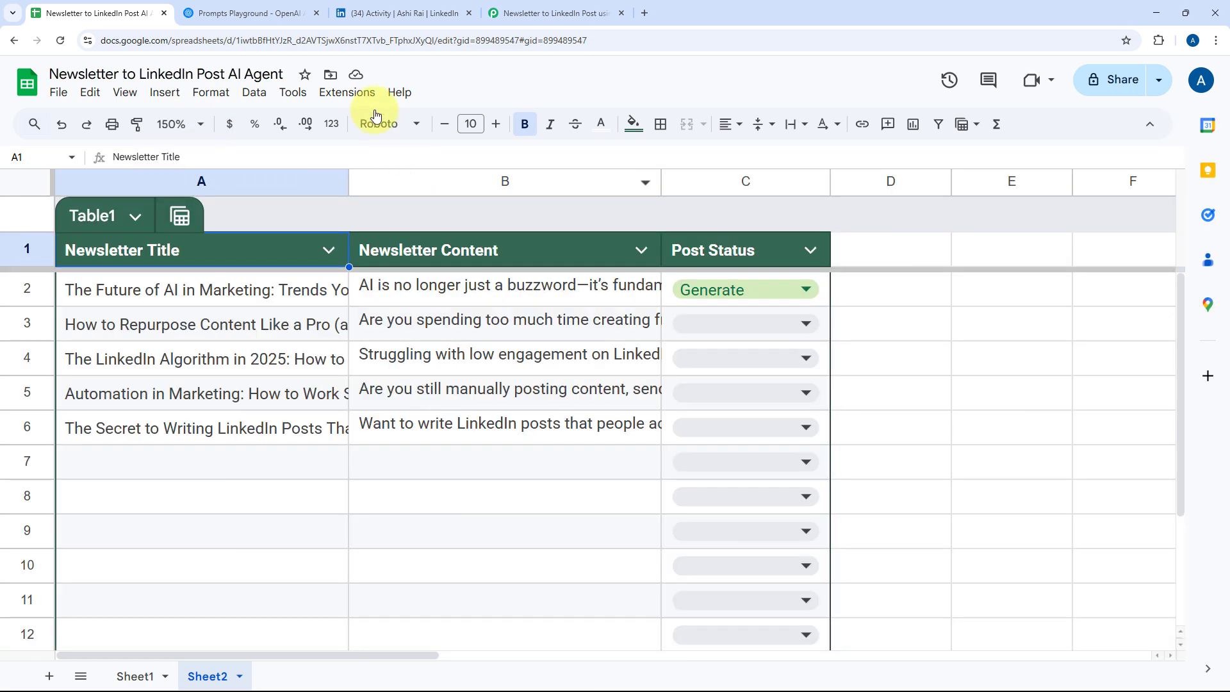
Step: Open the Pabbly Connect Webhooks Initial Setup for Sheet2 and paste in the webhook URL copied from the Pabbly Connect workflow
left_click(346, 93)
mouse_move(394, 337)
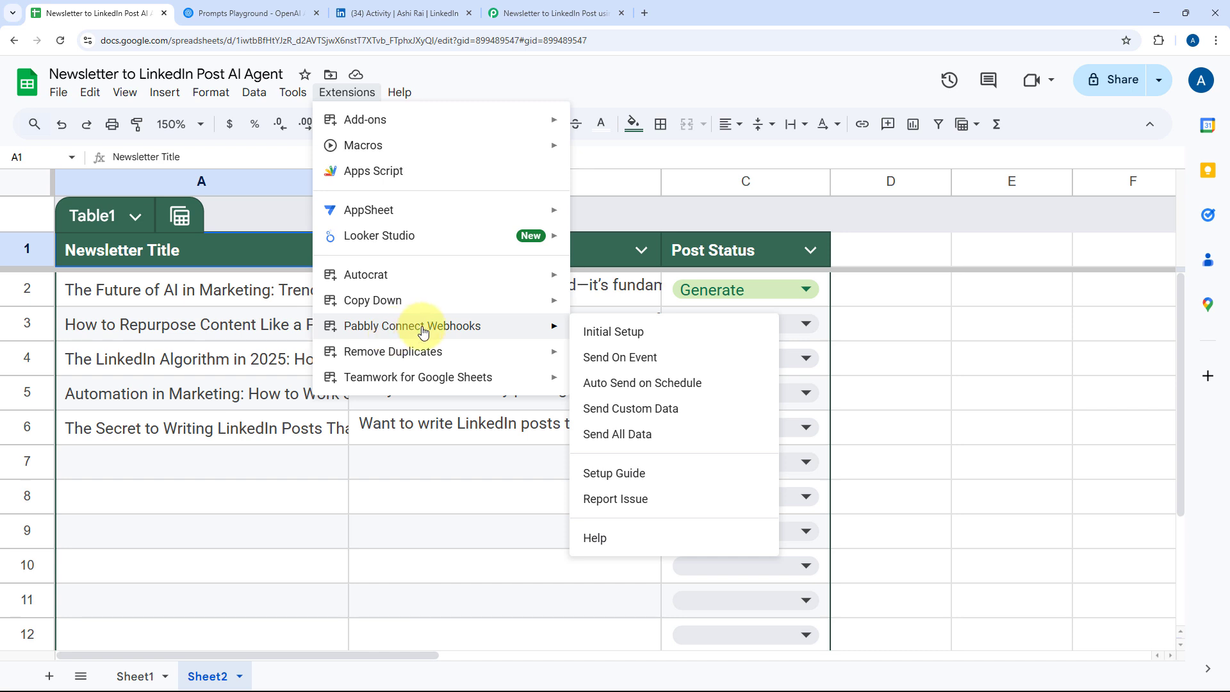
left_click(669, 333)
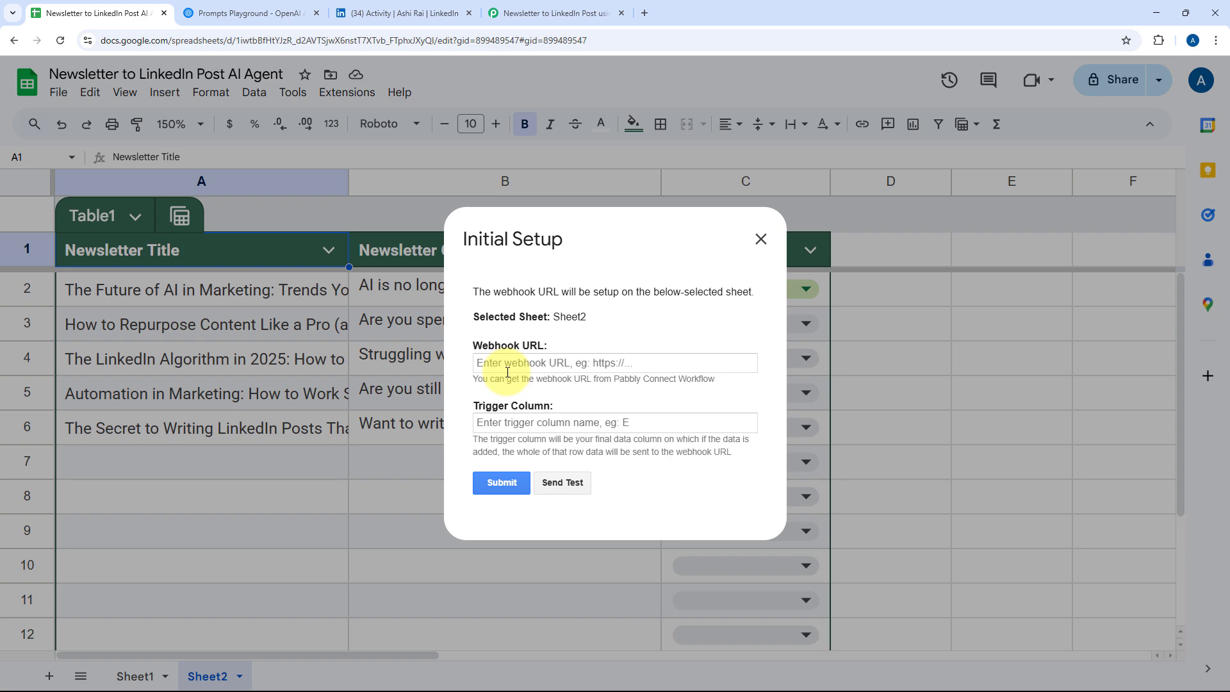
left_click(544, 13)
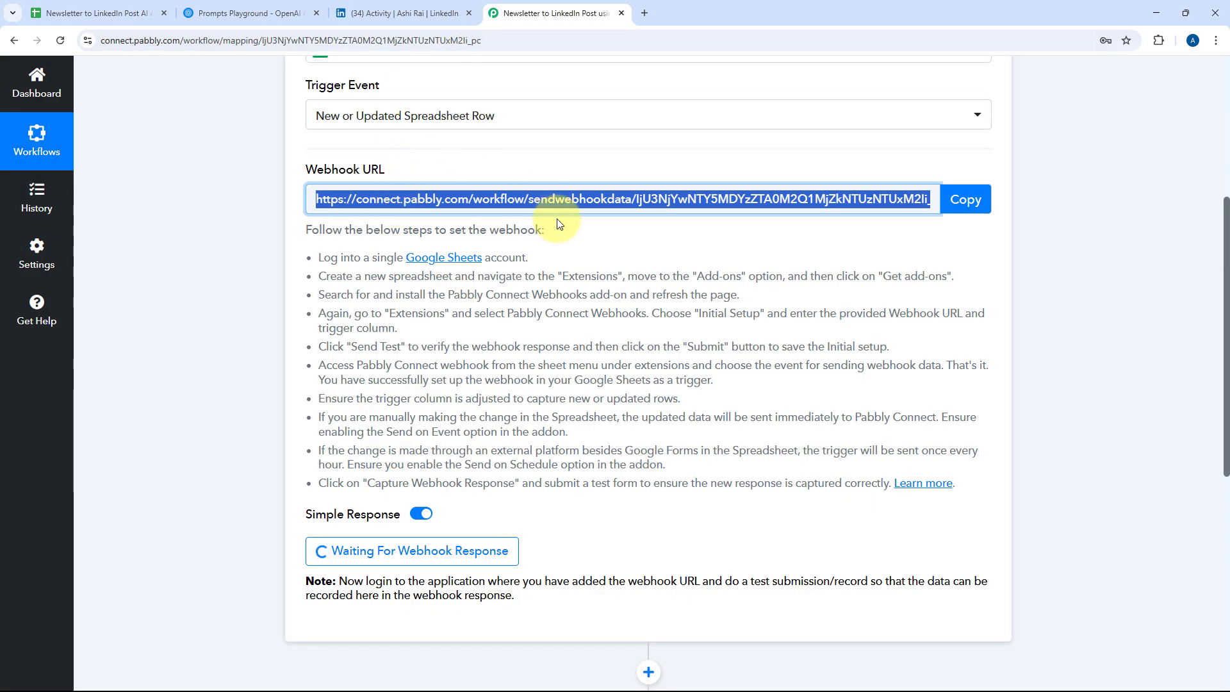
left_click(965, 199)
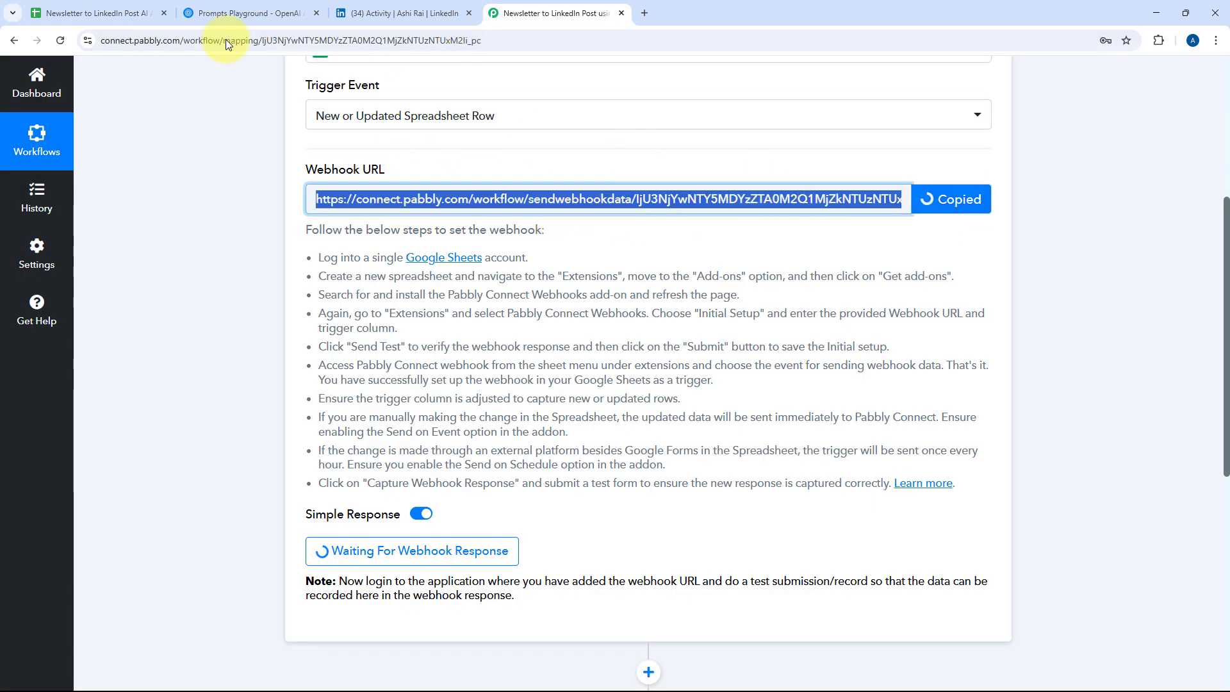
left_click(103, 13)
right_click(540, 364)
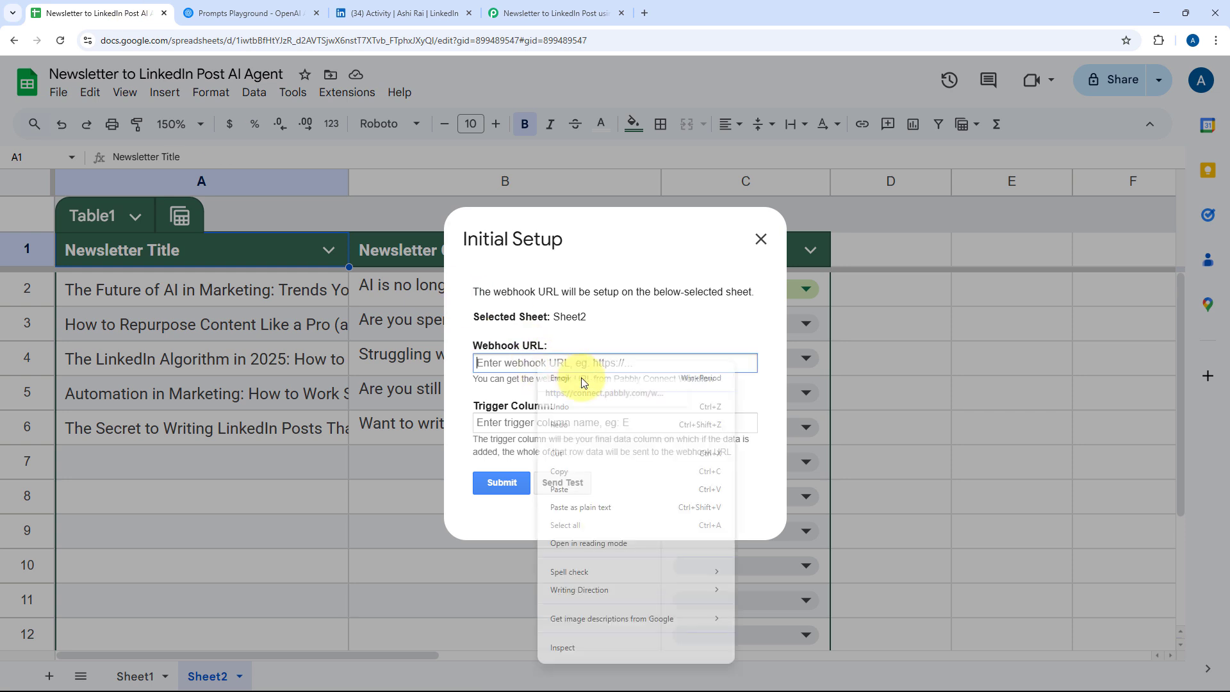
left_click(573, 492)
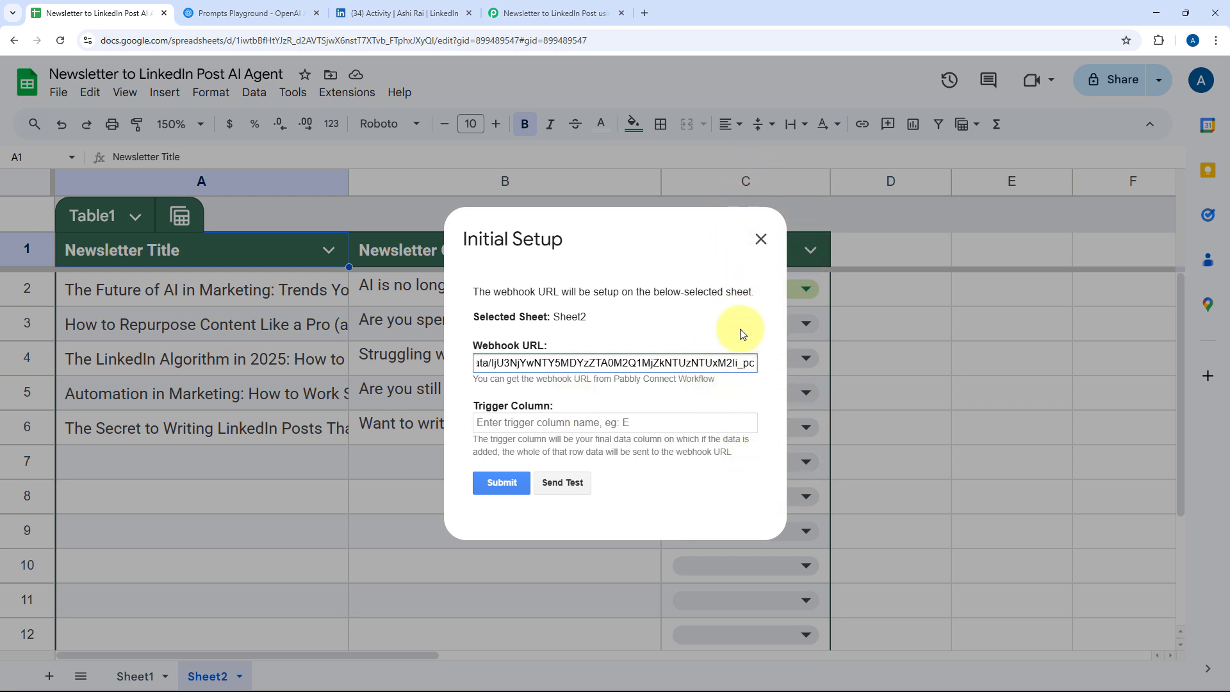
Step: Set the trigger column to C, send a test to the webhook, and review the test data sent
left_click(535, 414)
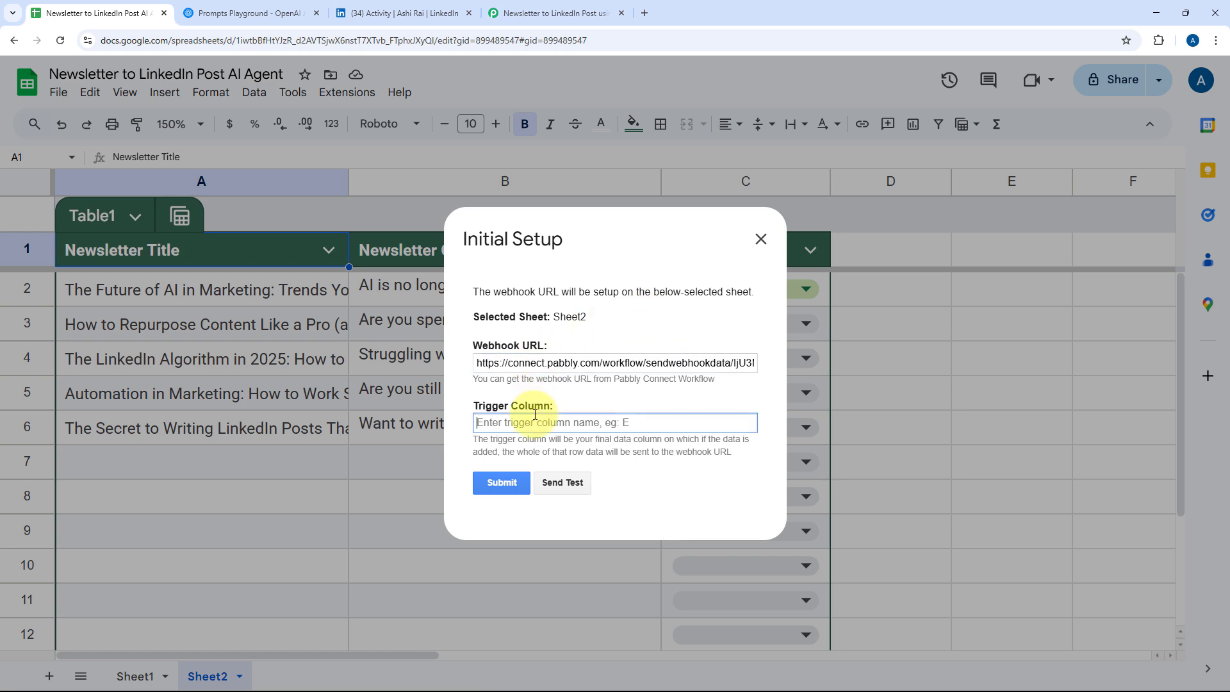
type("C")
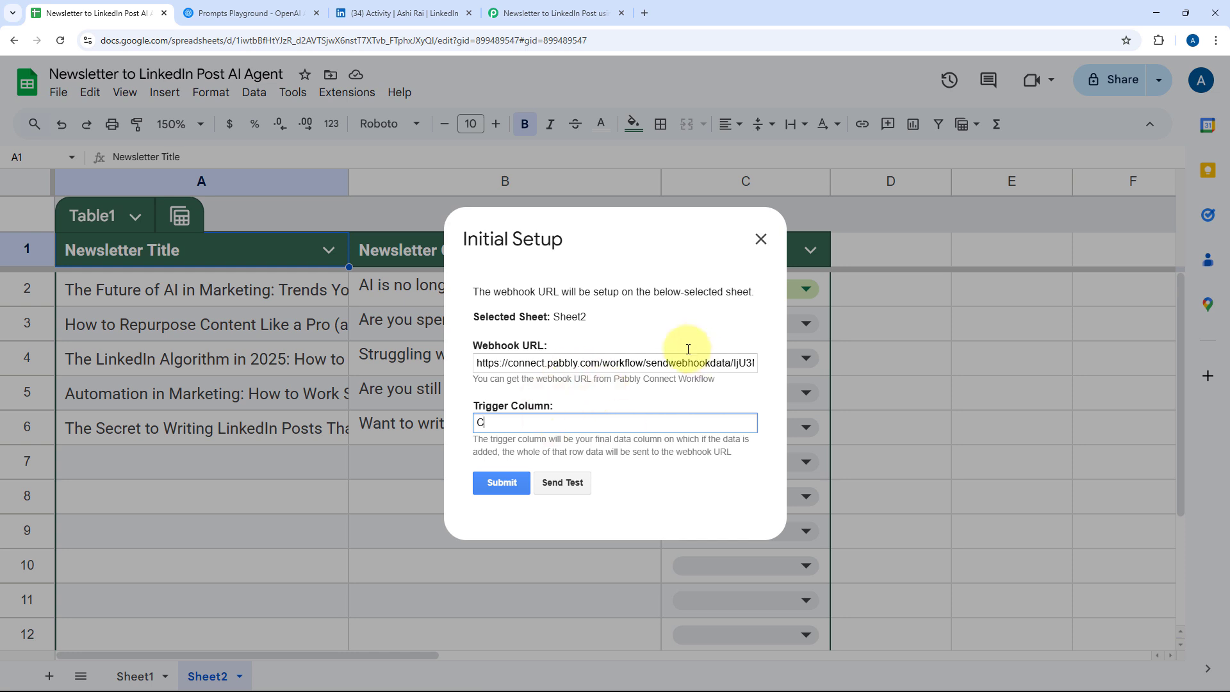
left_click(587, 401)
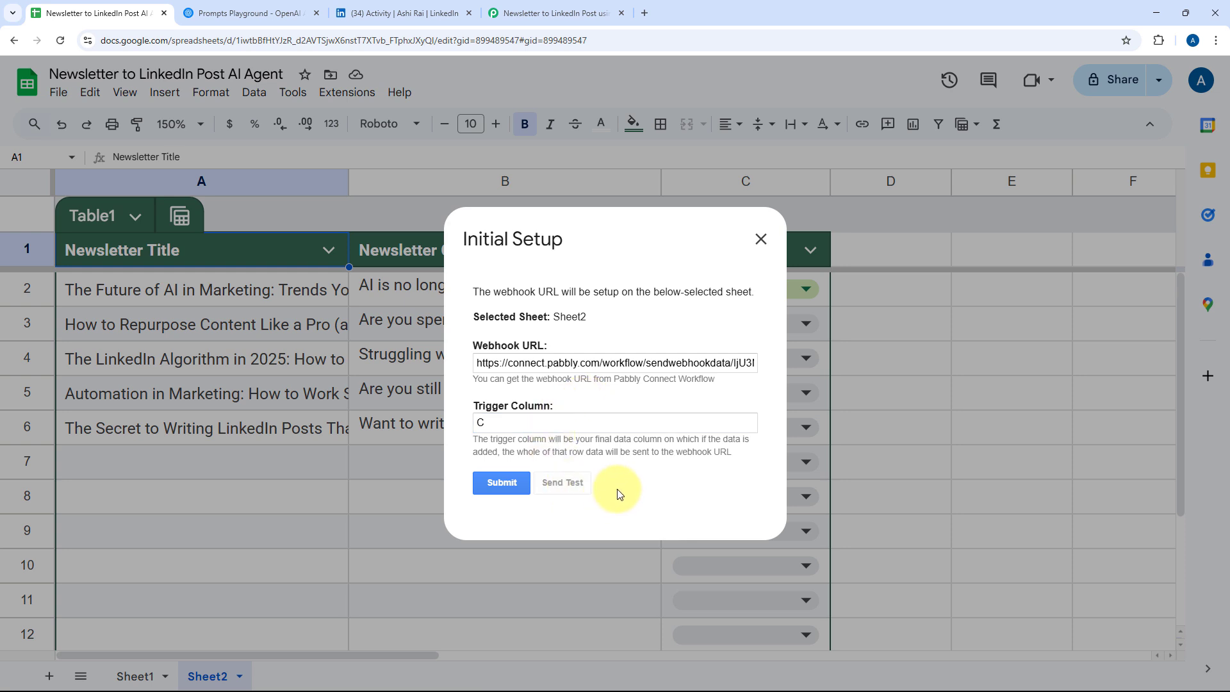
scroll(629, 475, "down", 2)
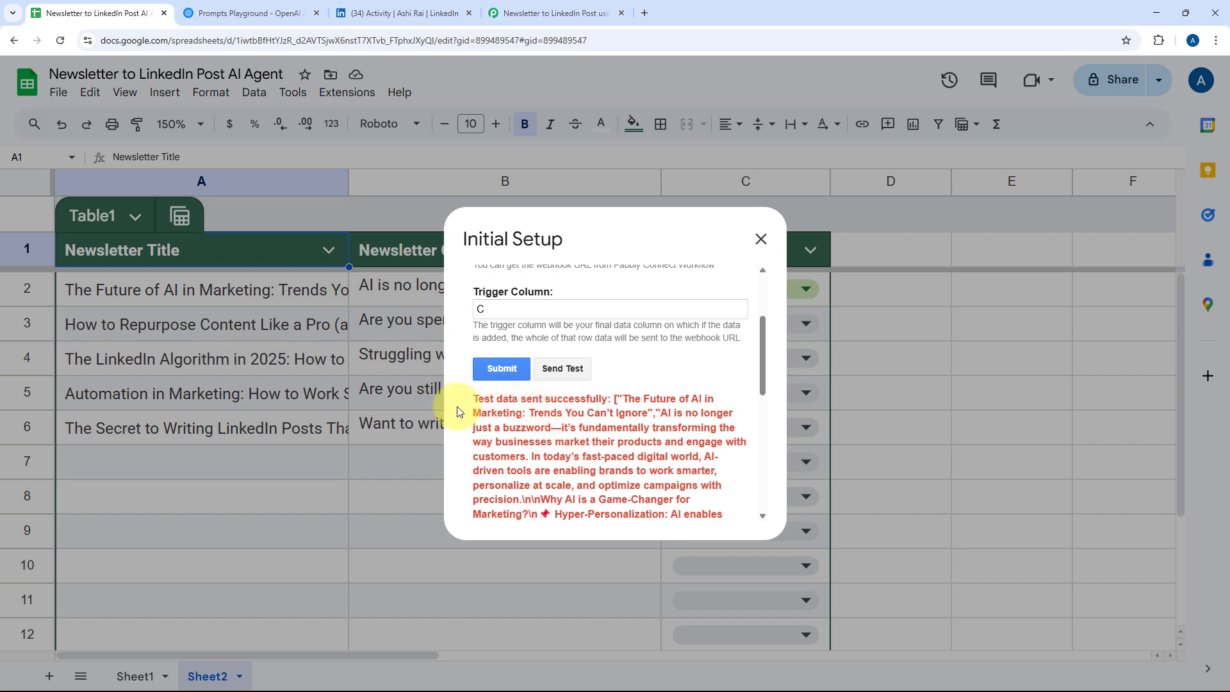
scroll(624, 411, "down", 2)
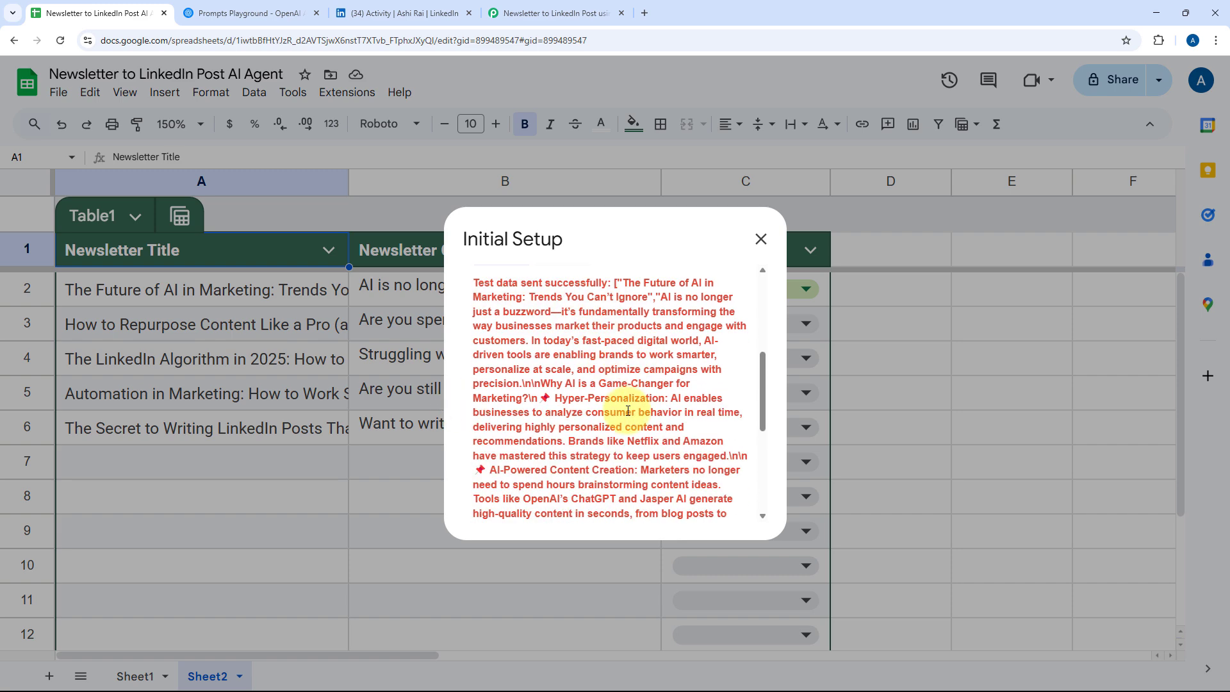
scroll(628, 411, "down", 2)
scroll(615, 397, "up", 6)
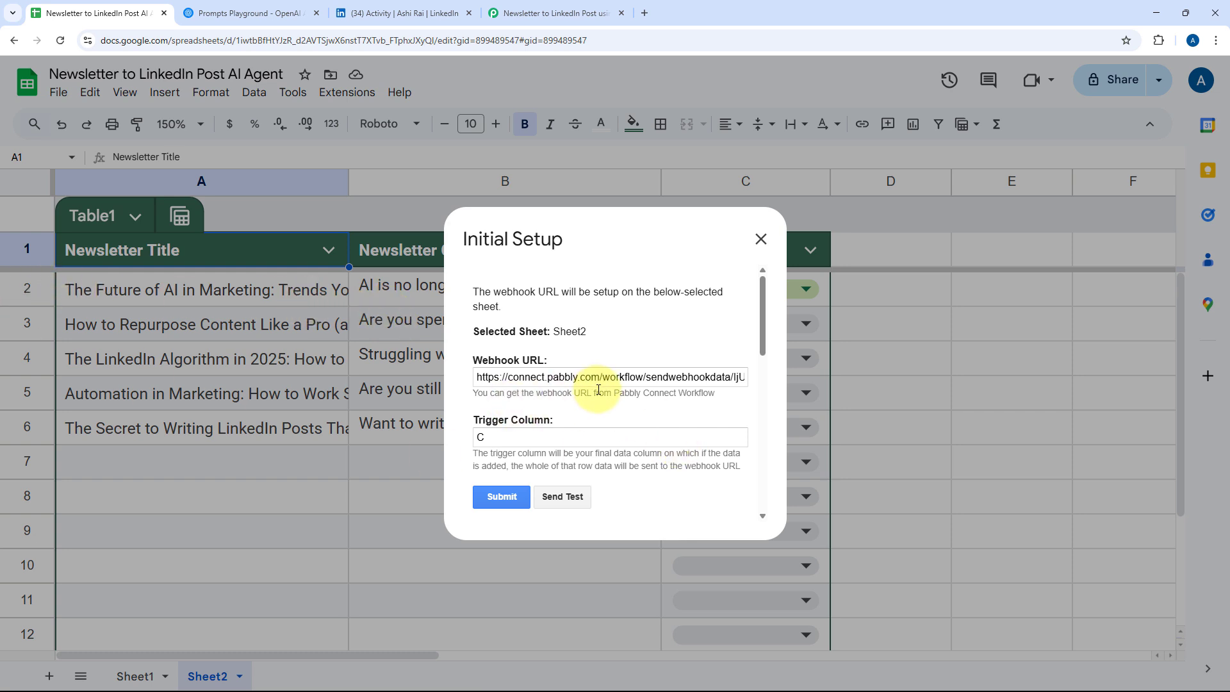
Step: Switch to the Pabbly Connect workflow and examine the received response's trigger column, spreadsheet name, sheet name, row index and post status
left_click(538, 5)
scroll(660, 250, "down", 1)
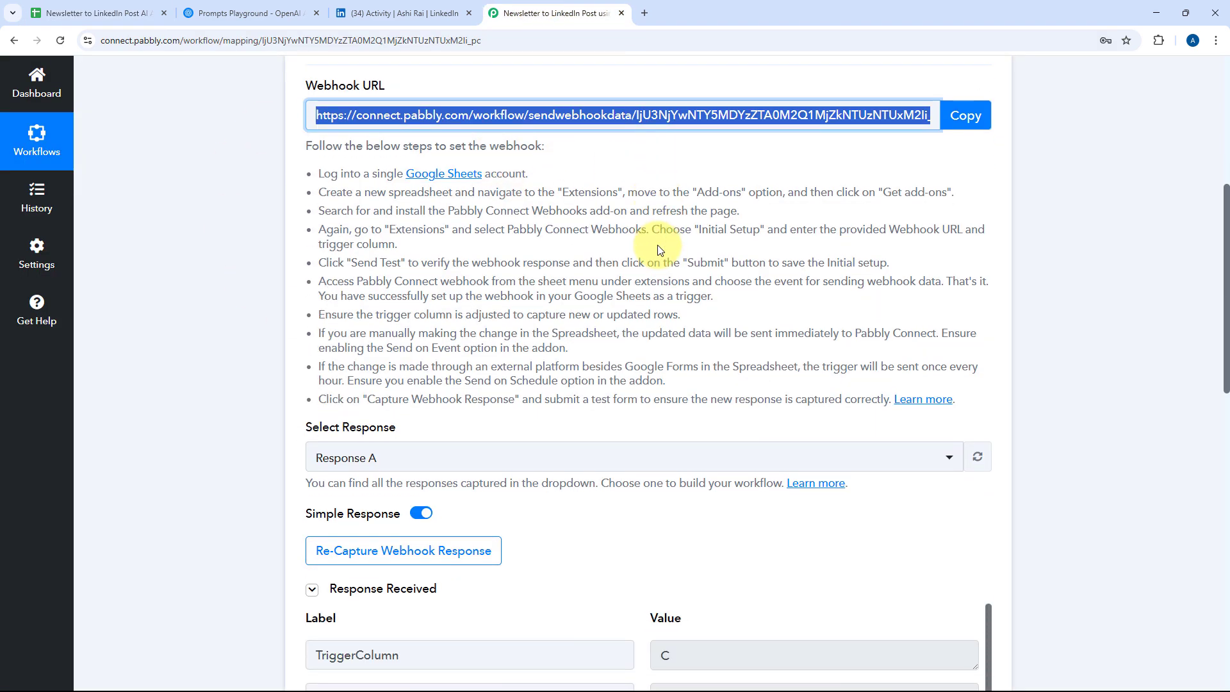
scroll(660, 250, "down", 5)
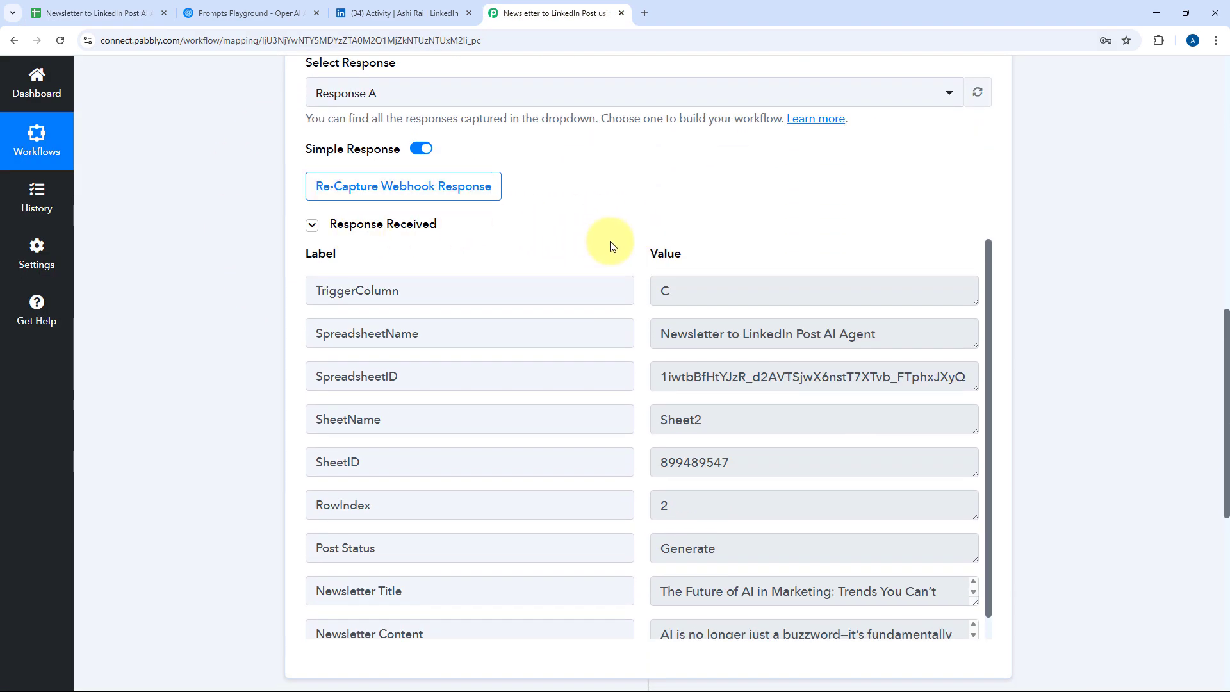
scroll(616, 262, "down", 3)
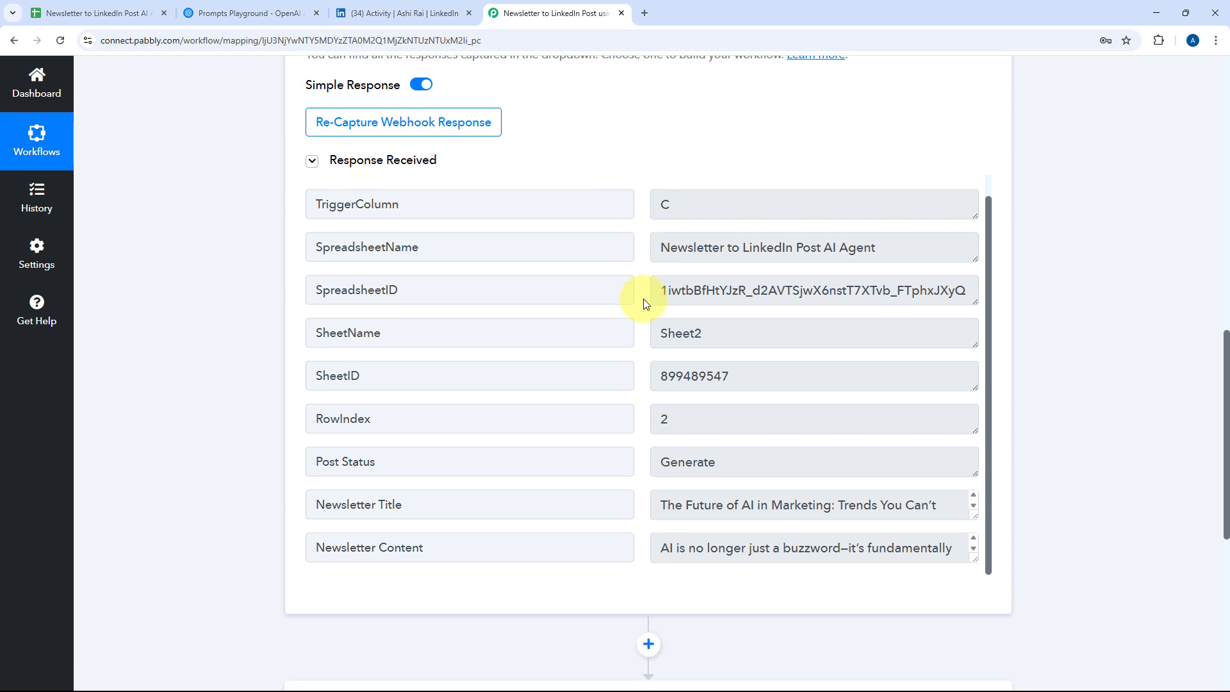
scroll(645, 303, "down", 2)
scroll(650, 321, "up", 1)
left_click_drag(893, 206, 632, 206)
left_click_drag(719, 160, 629, 153)
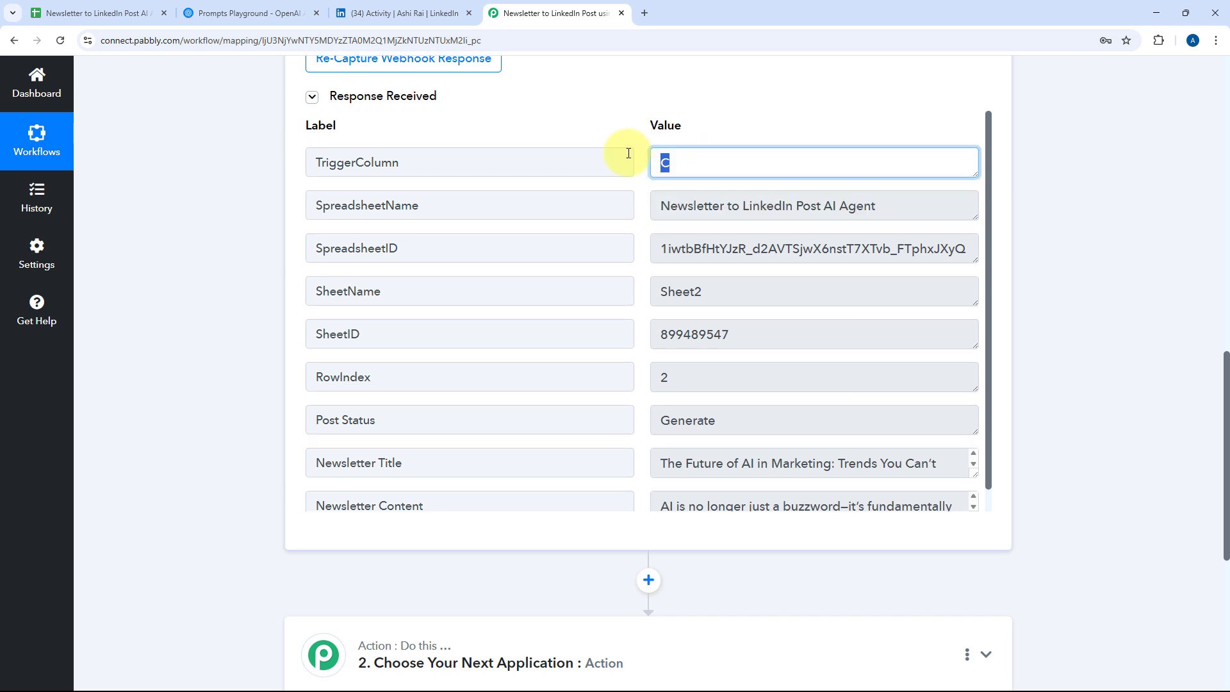
scroll(628, 192, "down", 1)
left_click_drag(718, 273, 604, 266)
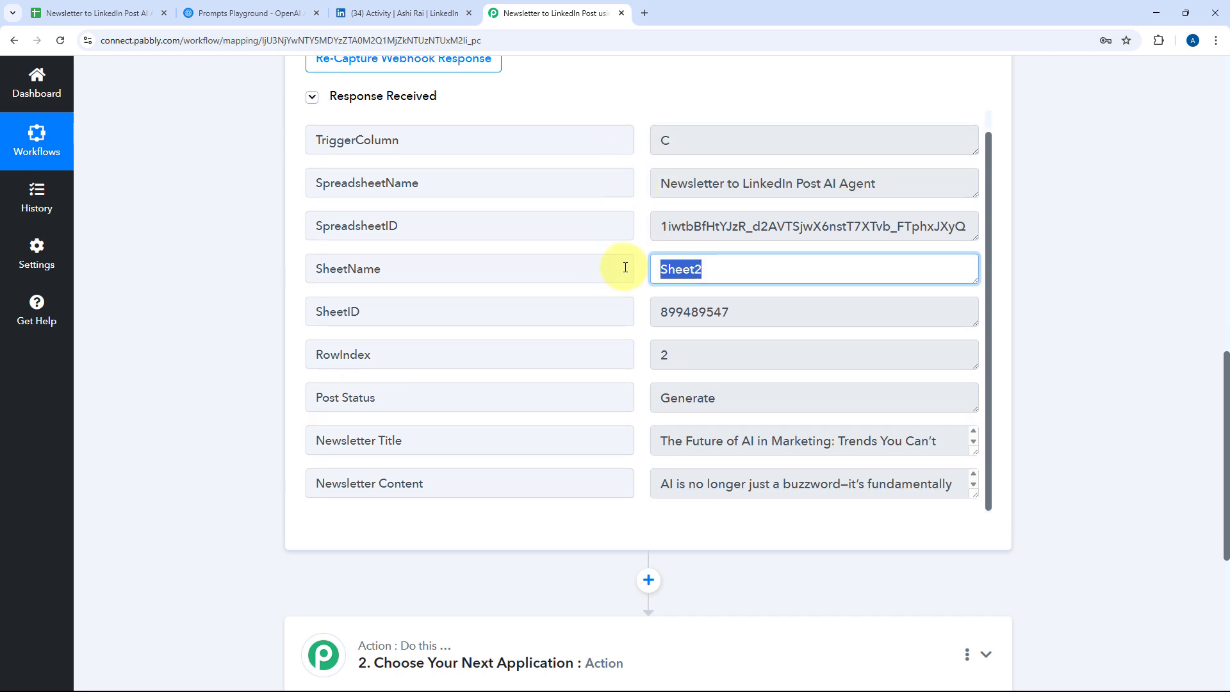
left_click_drag(705, 357, 626, 352)
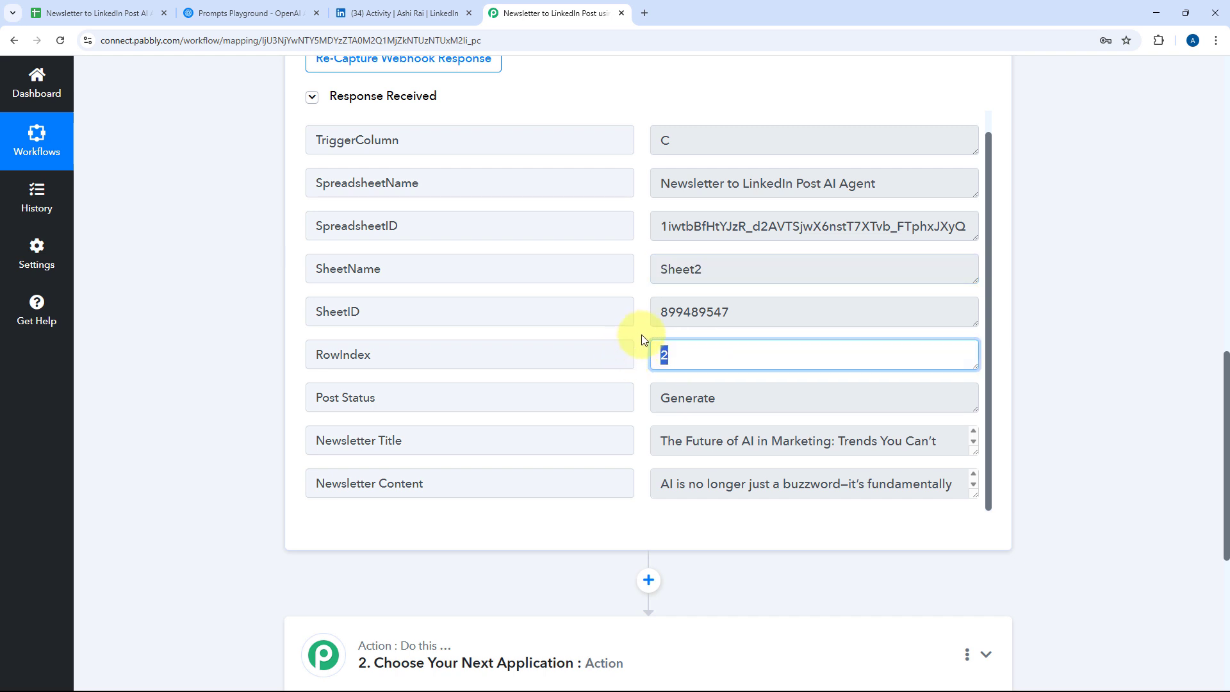
left_click(644, 337)
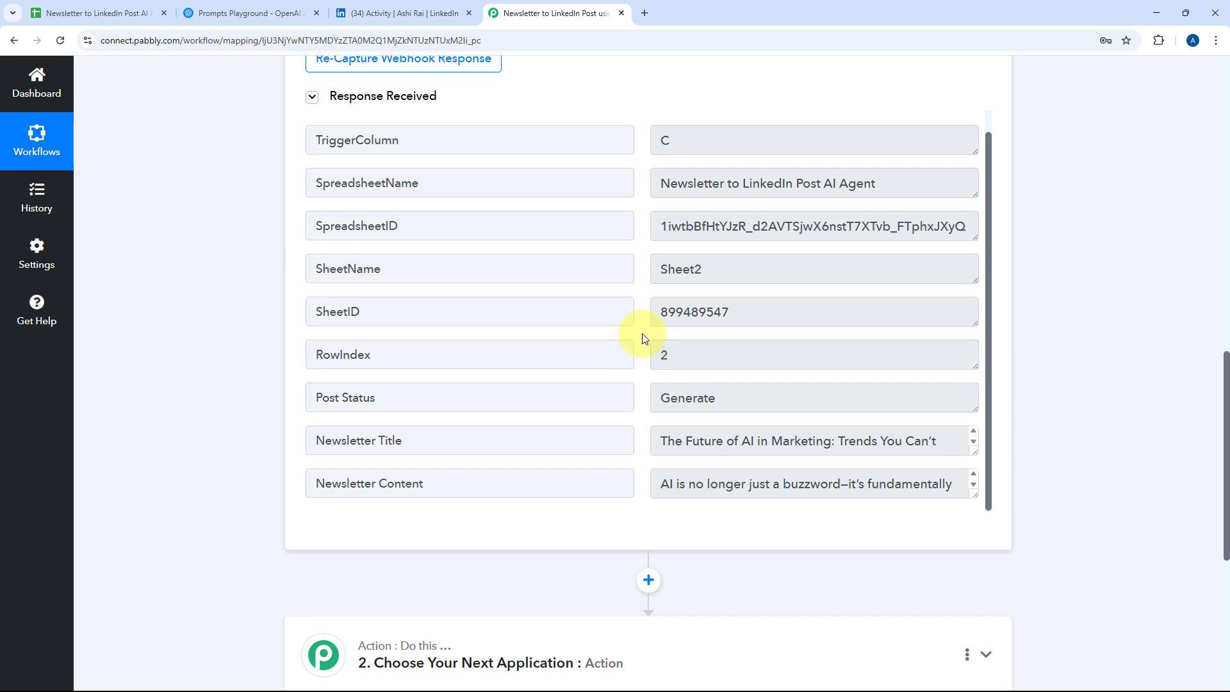
left_click_drag(728, 401, 637, 402)
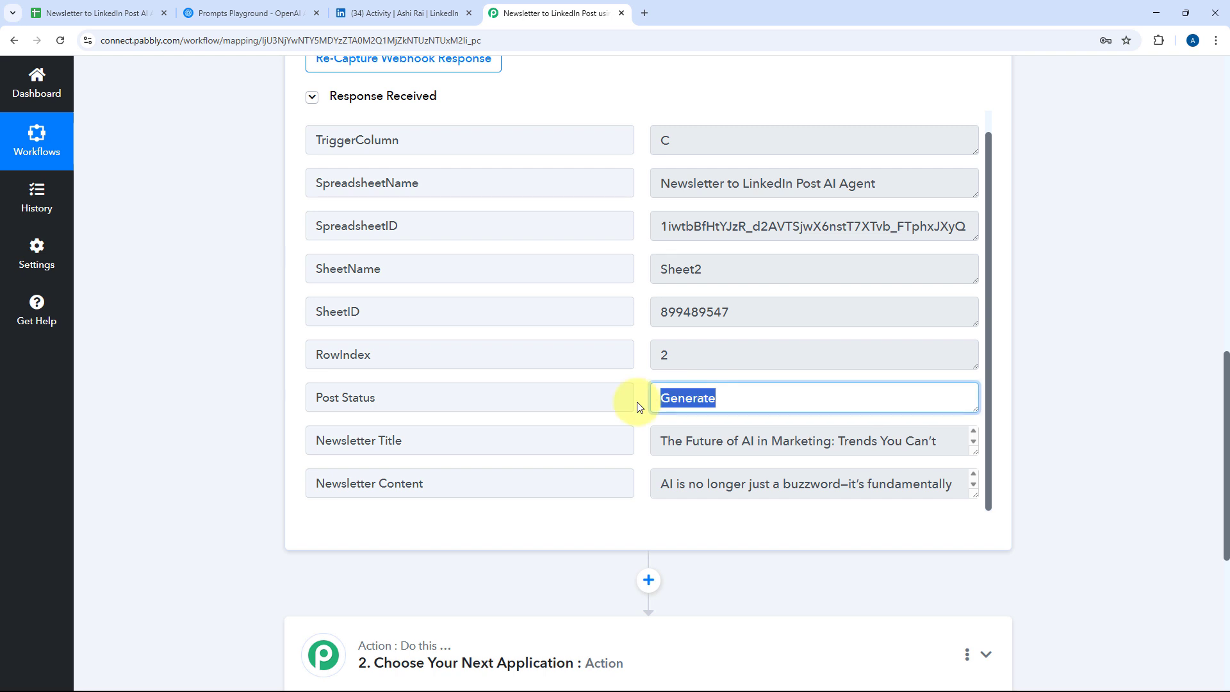
left_click(640, 404)
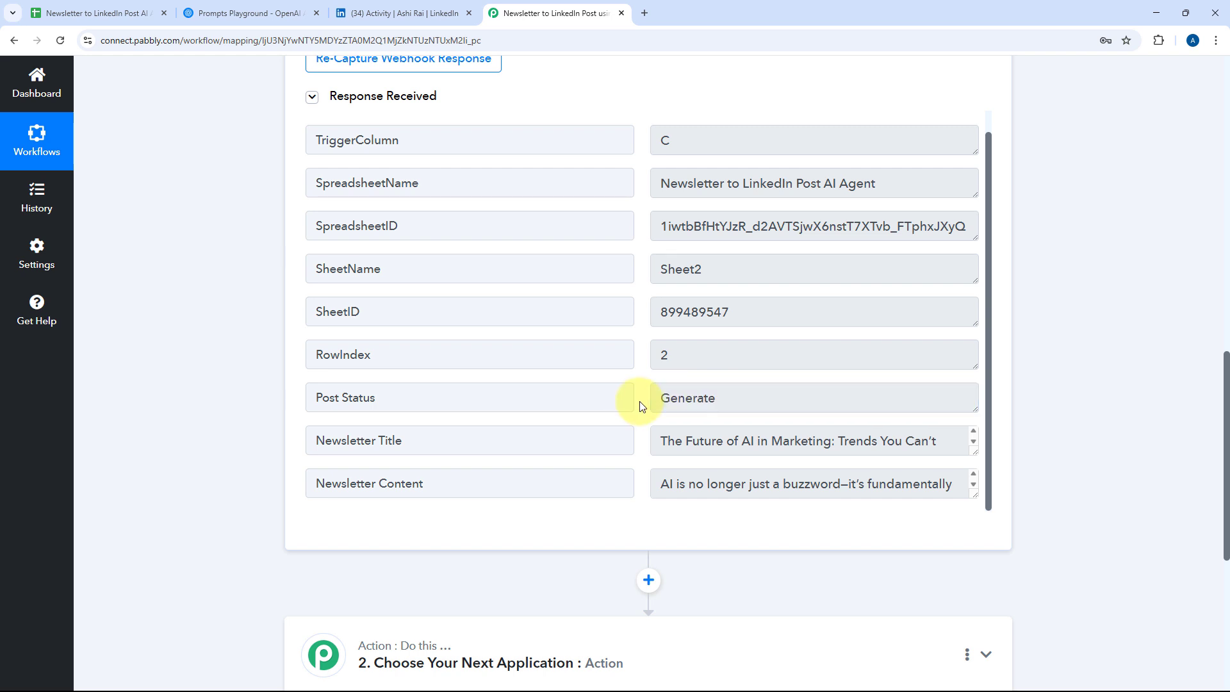
Step: Enlarge the Newsletter Title and Newsletter Content values in the received response and read their full text
left_click_drag(970, 451, 967, 530)
scroll(695, 439, "down", 2)
scroll(947, 431, "down", 1)
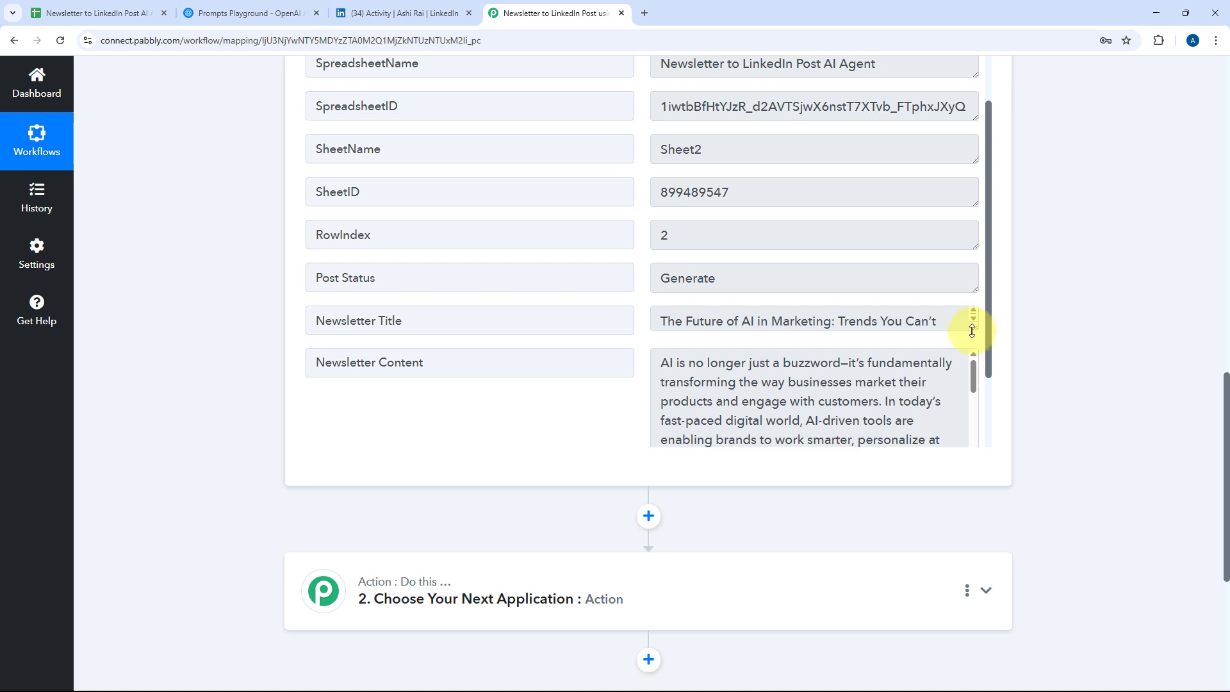
left_click_drag(973, 325, 974, 359)
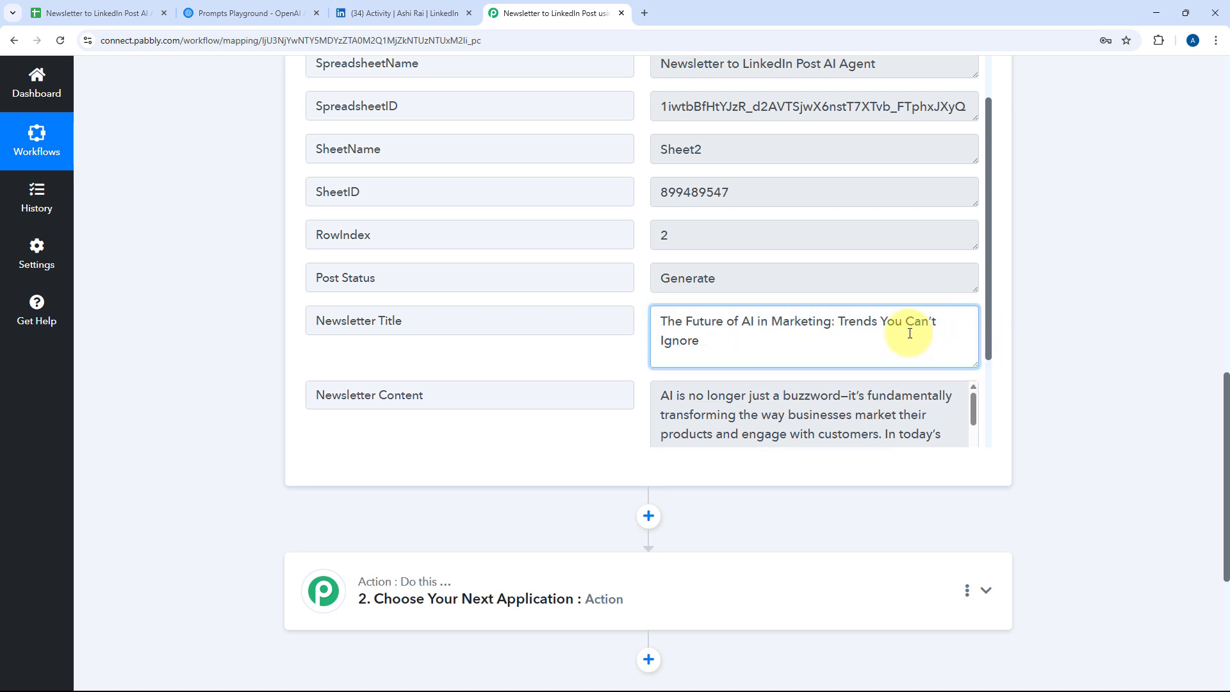
left_click(635, 352)
scroll(634, 352, "down", 2)
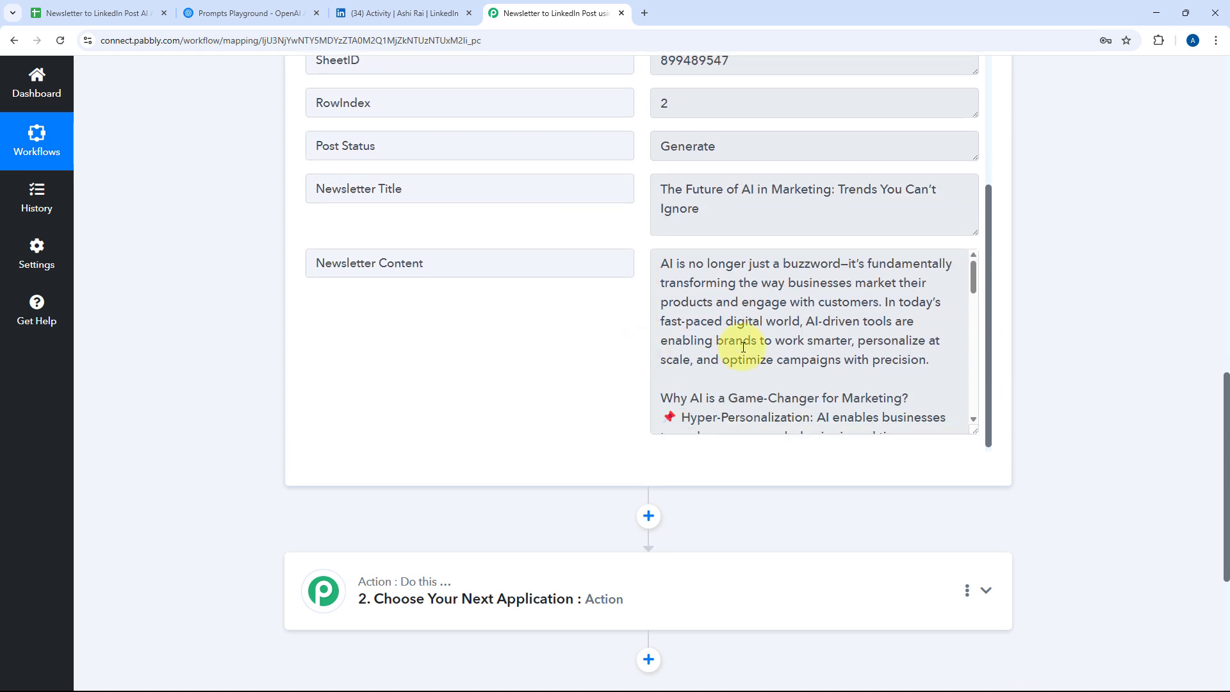
scroll(691, 294, "down", 3)
scroll(730, 276, "up", 3)
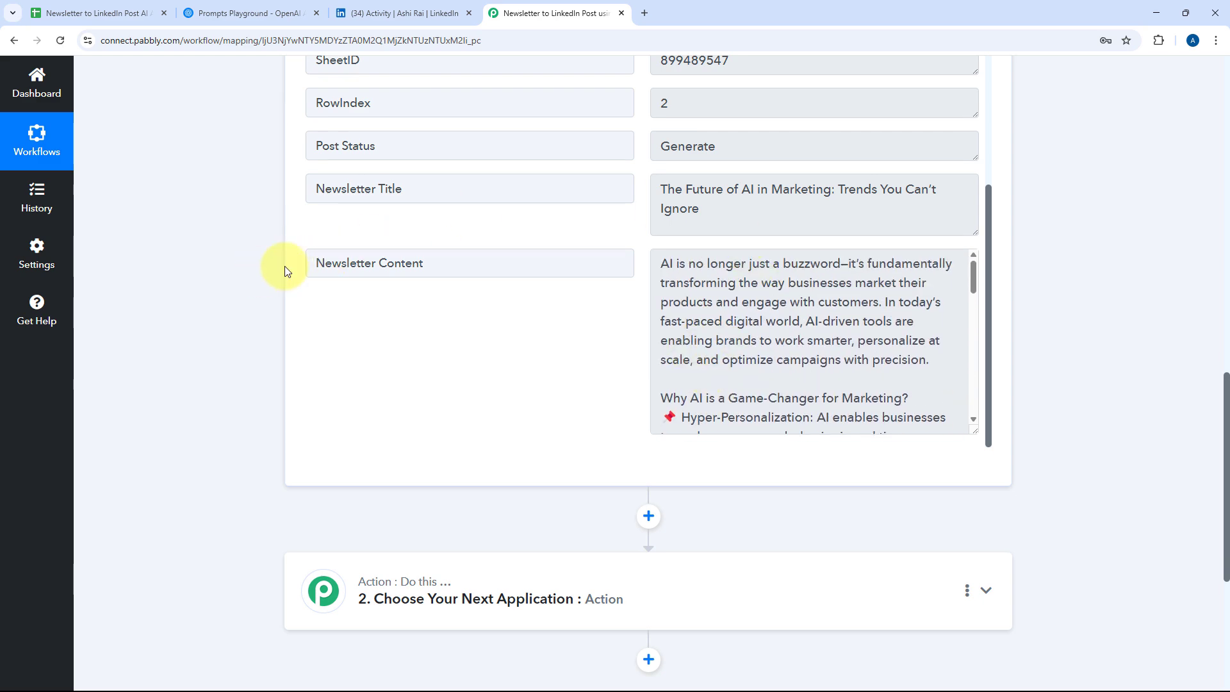
scroll(620, 298, "up", 2)
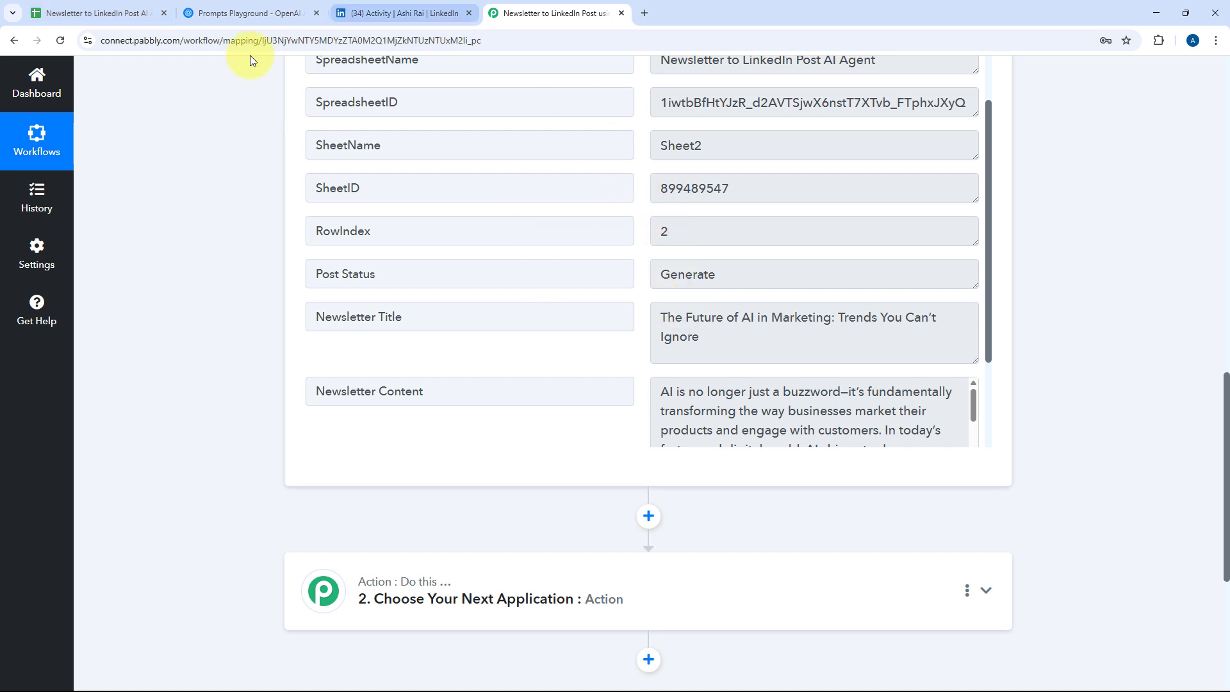
Step: Return to the newsletter spreadsheet, submit the webhook's Initial Setup and close the dialog
left_click(86, 6)
left_click(505, 496)
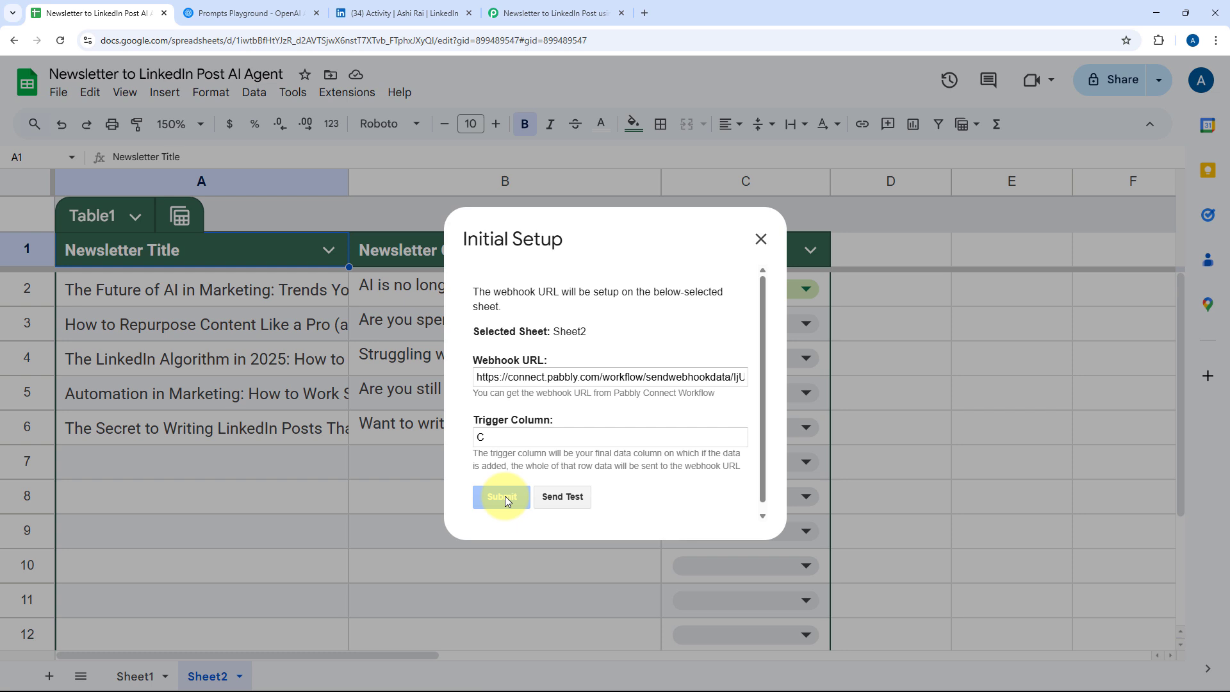
scroll(636, 410, "down", 1)
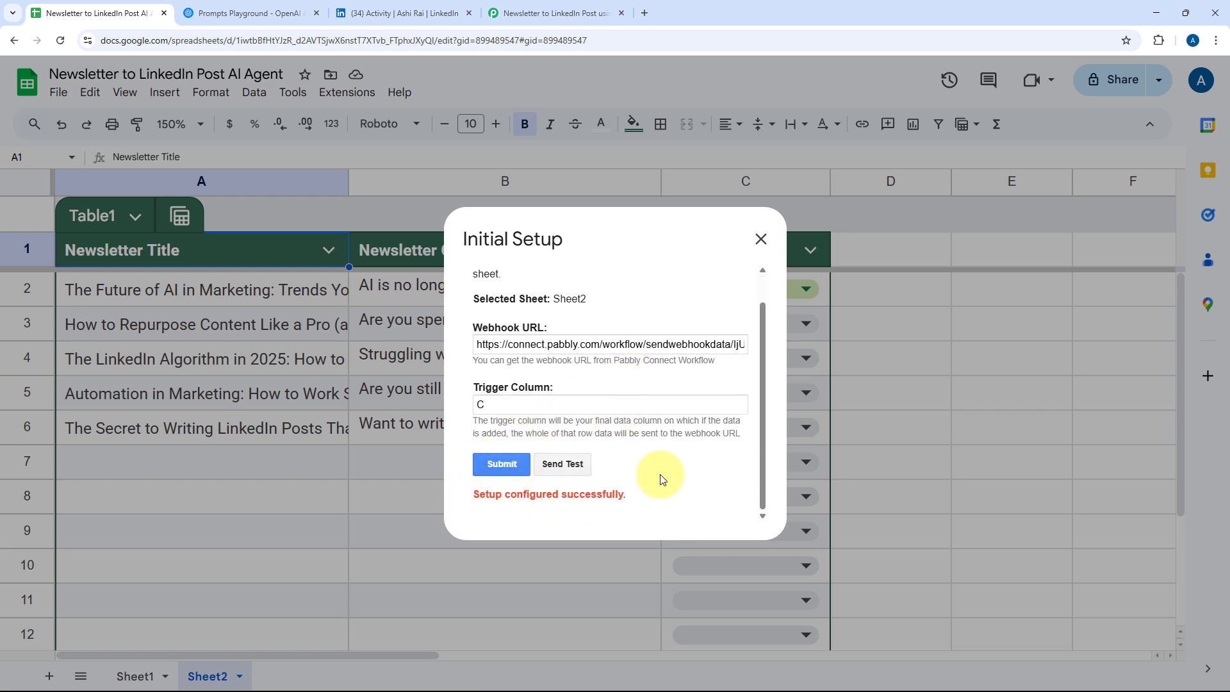
left_click(761, 239)
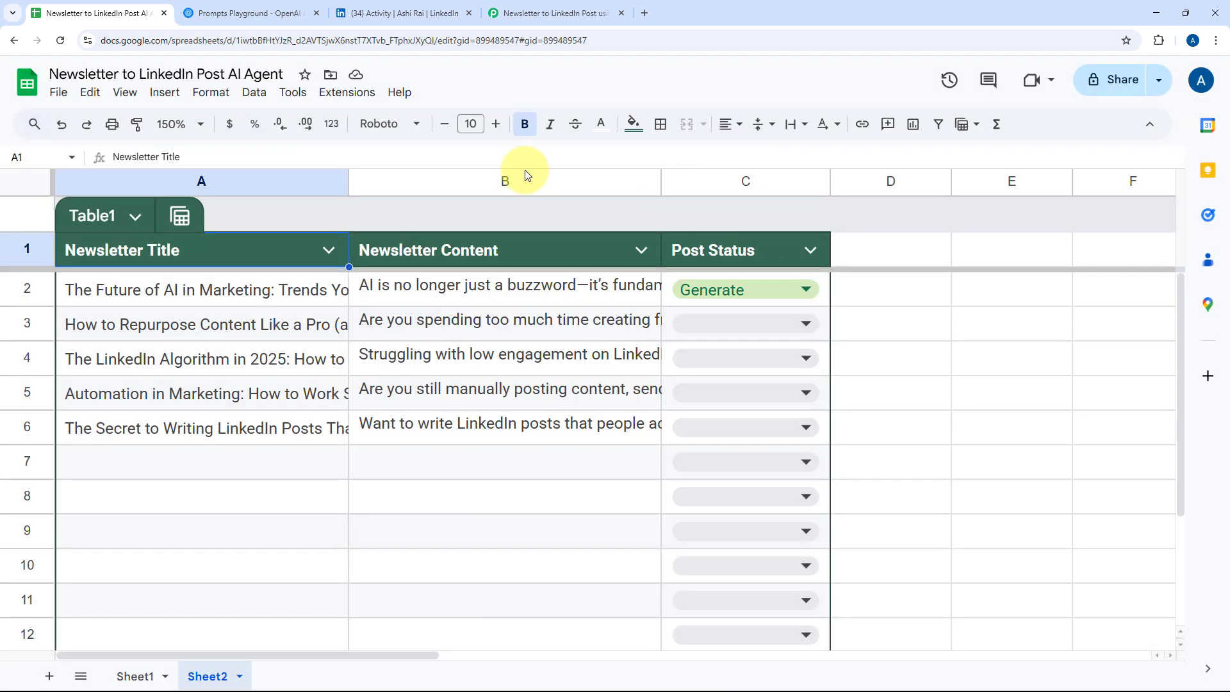
Step: Enable Send On Event for the Pabbly Connect Webhooks add-on in the newsletter spreadsheet
left_click(326, 93)
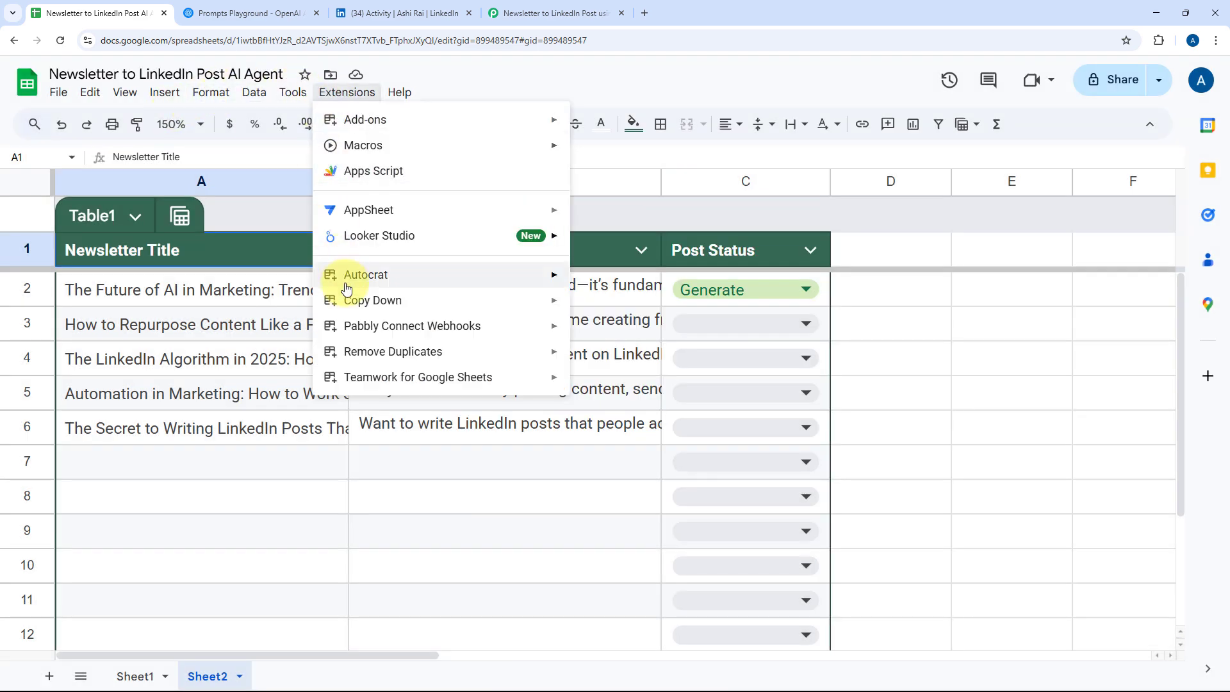
mouse_move(339, 327)
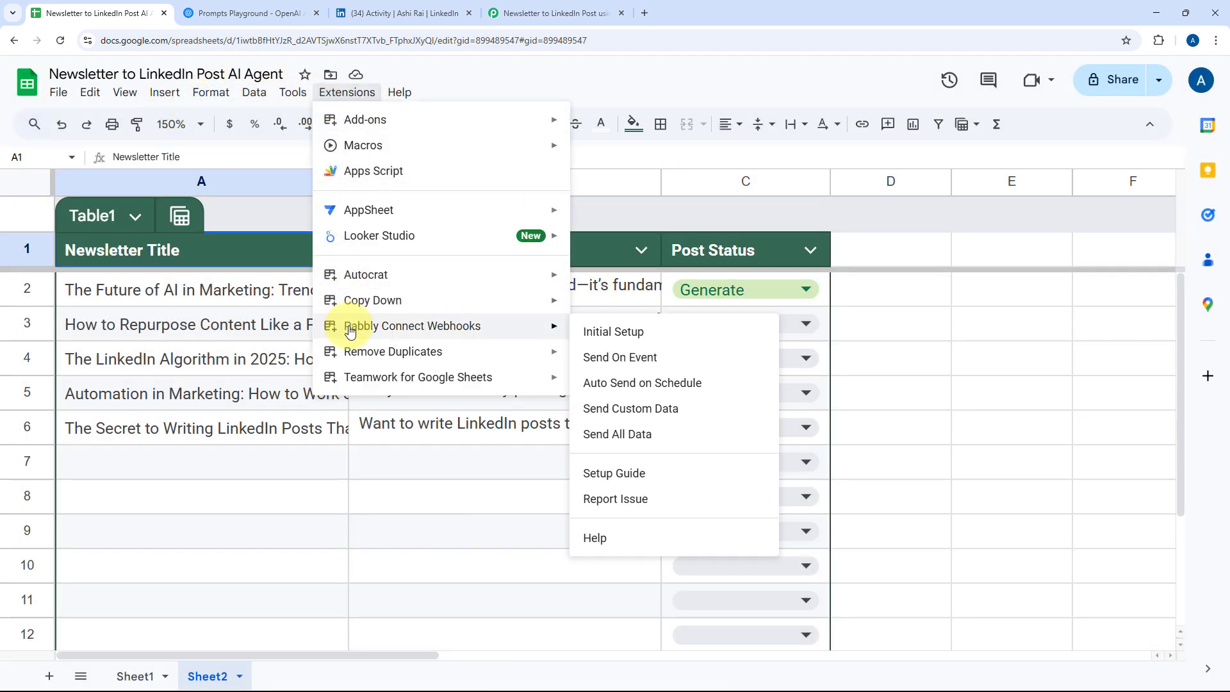
left_click(584, 358)
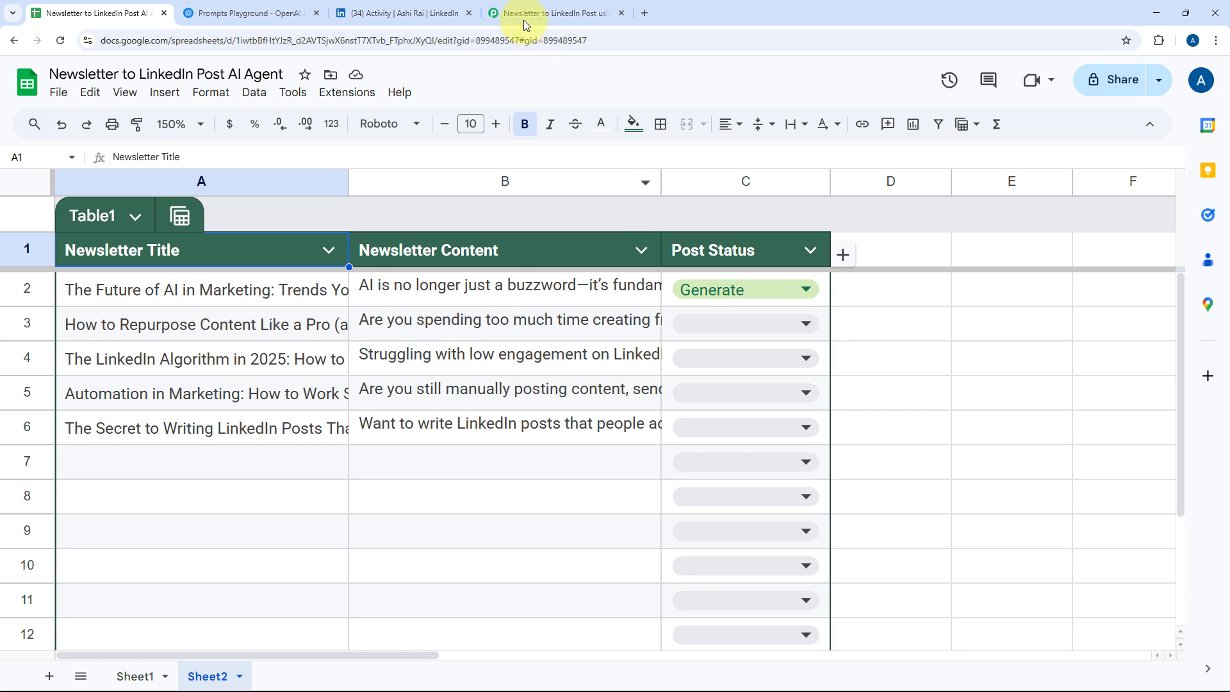
Step: Review the first newsletter's Post Status options and content, check the LinkedIn activity page, and return to the spreadsheet
left_click(741, 290)
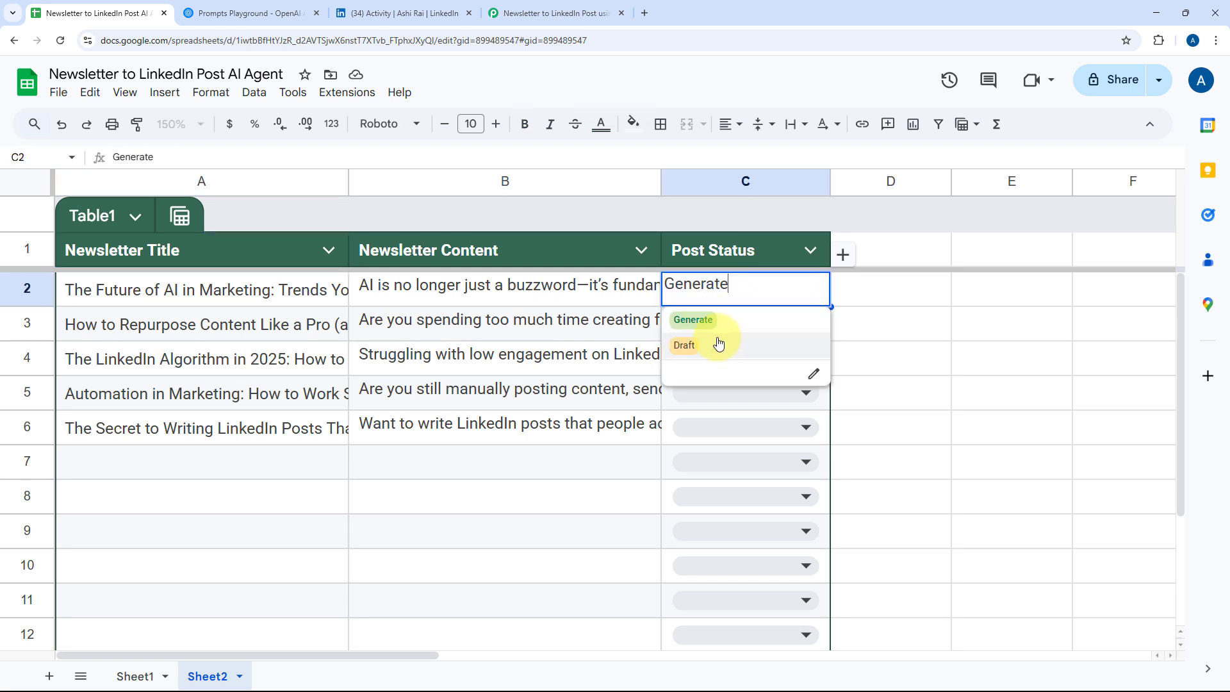
left_click(618, 295)
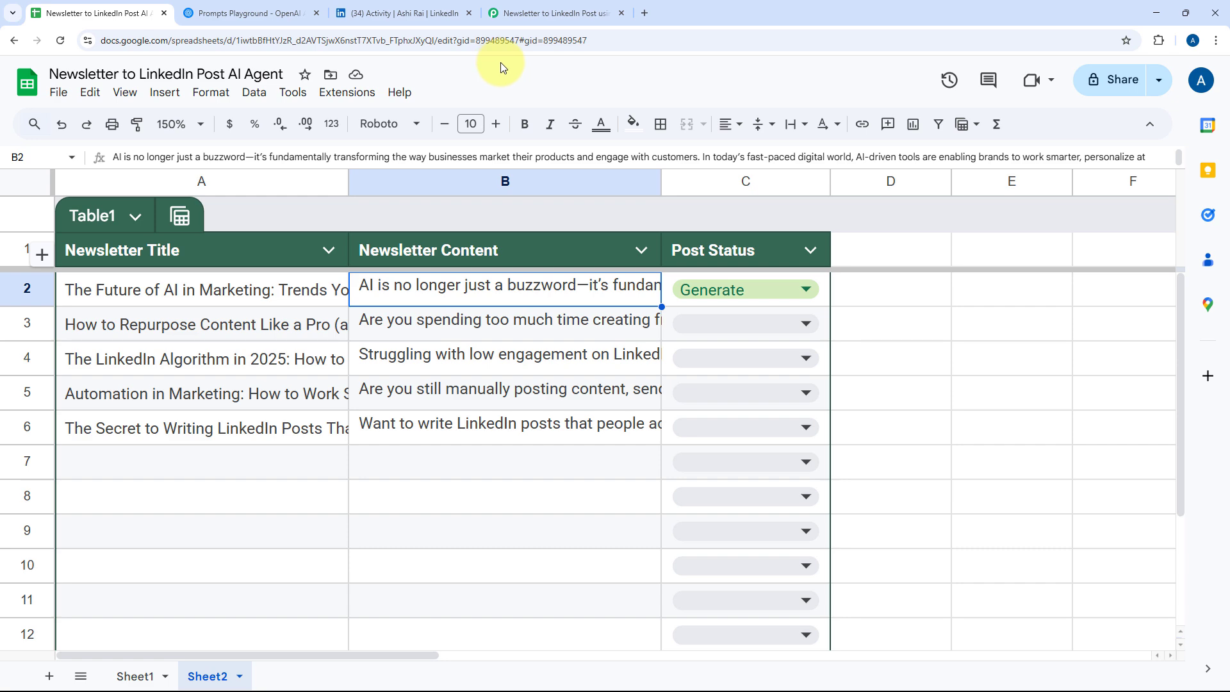
left_click(421, 9)
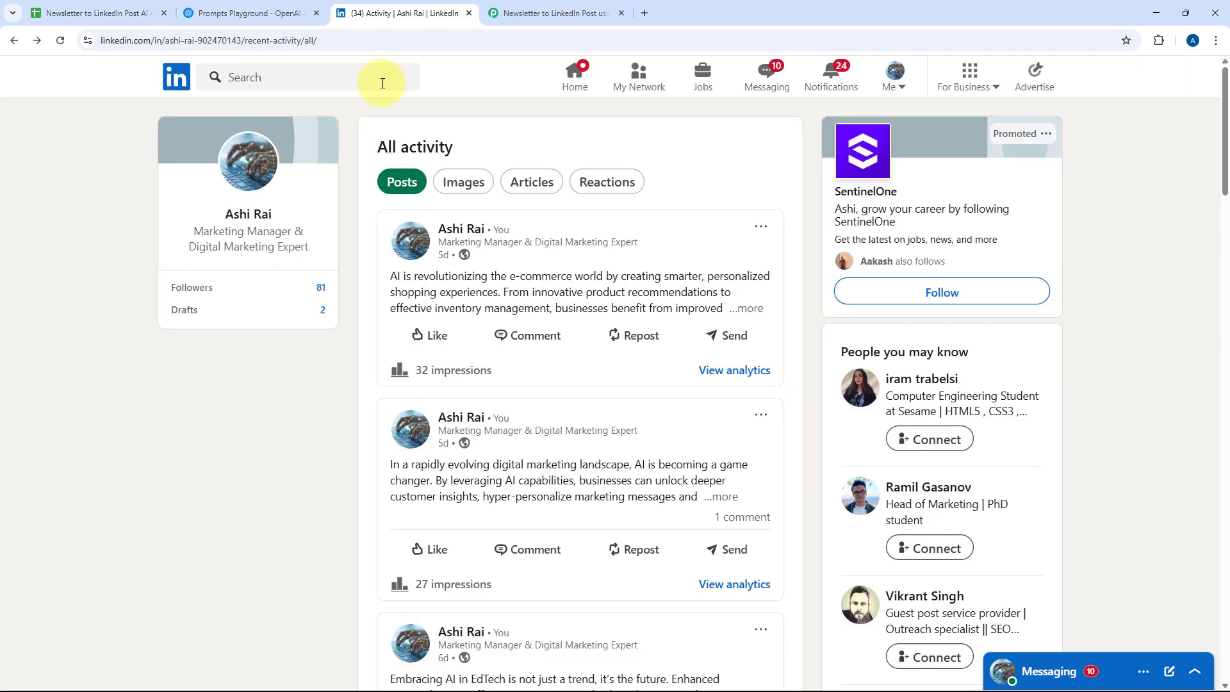
left_click(132, 13)
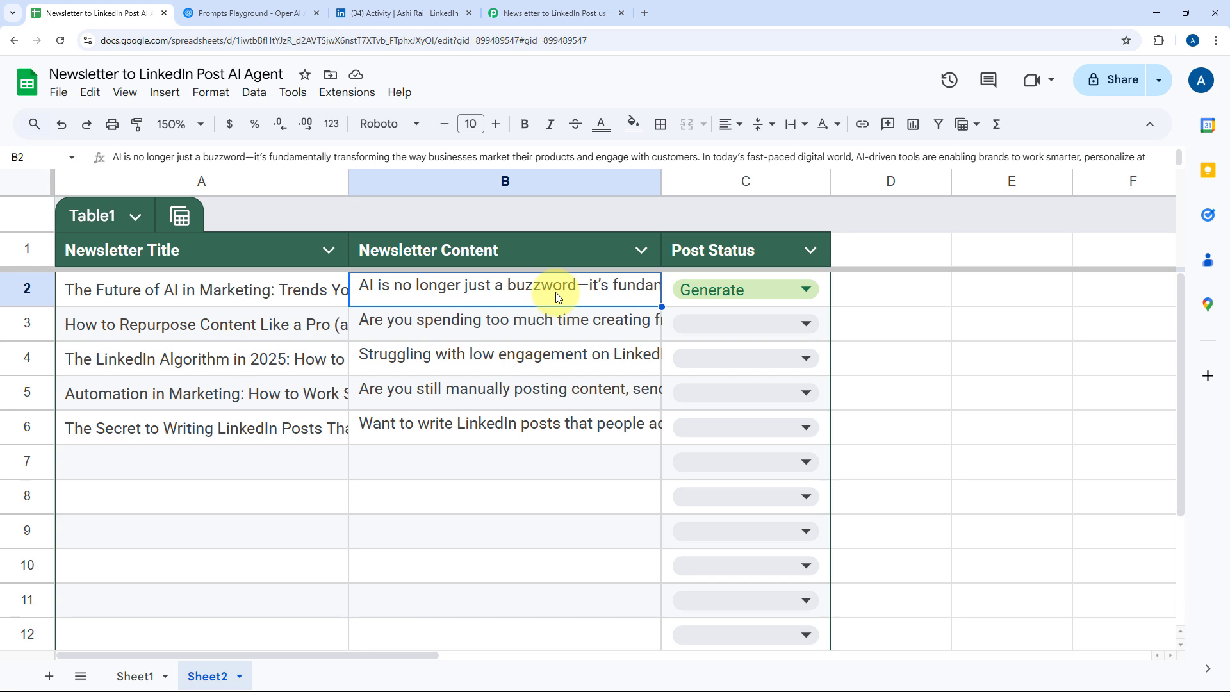
Step: Switch to the Pabbly Connect workflow, set the second step to Filter (Pabbly) with the Filter Values event, and connect it
left_click(541, 14)
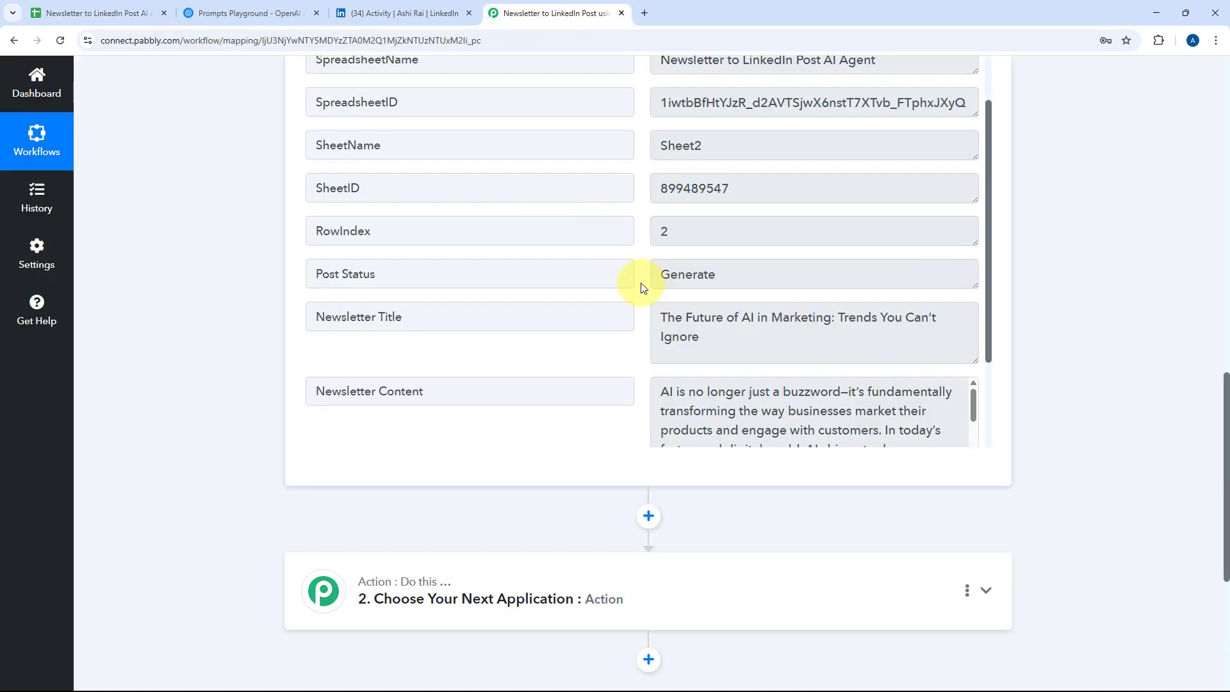
scroll(232, 327, "down", 1)
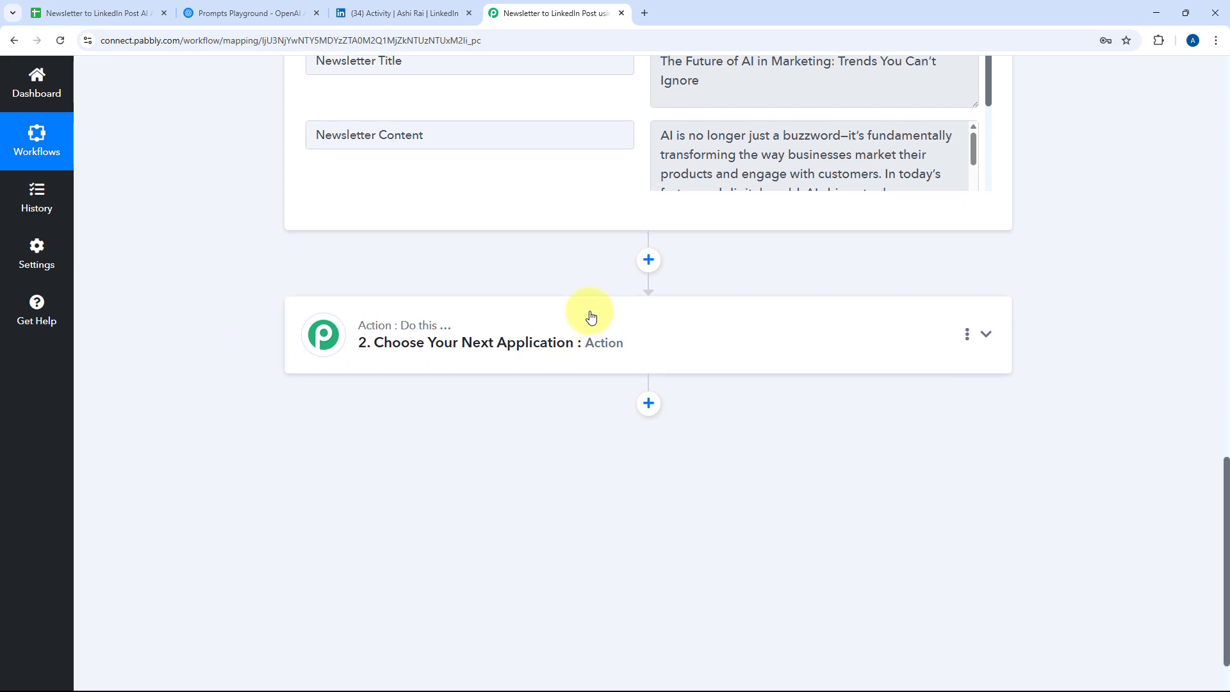
left_click(620, 323)
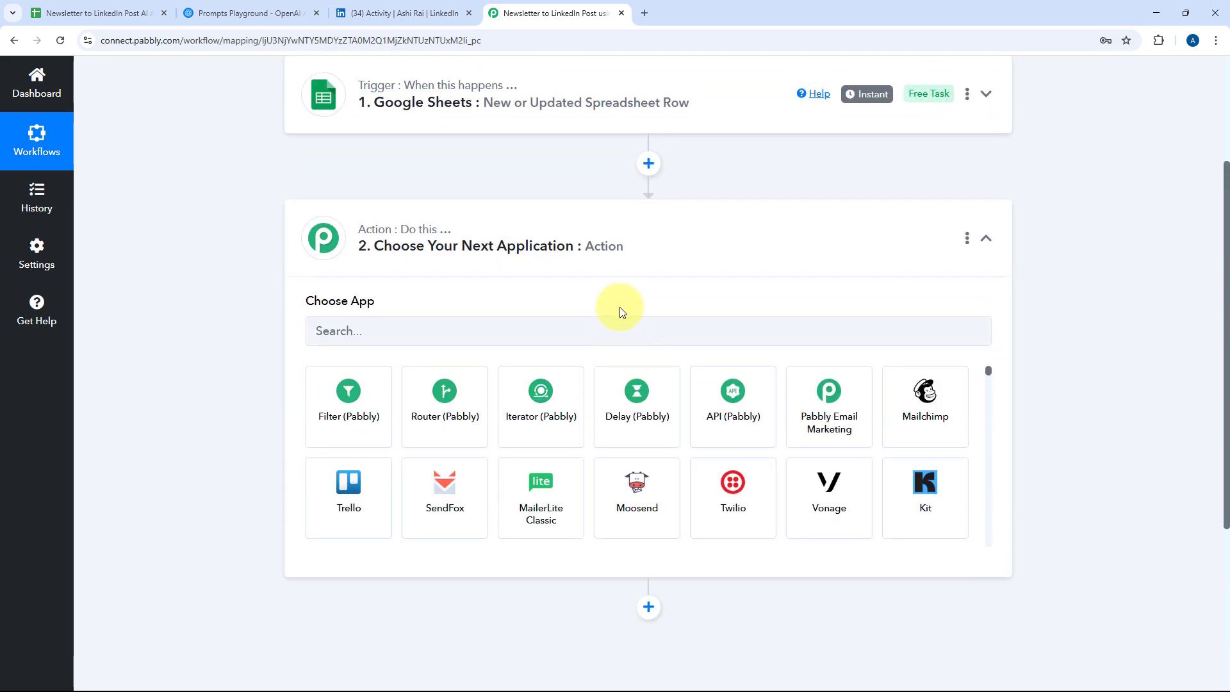
left_click(349, 343)
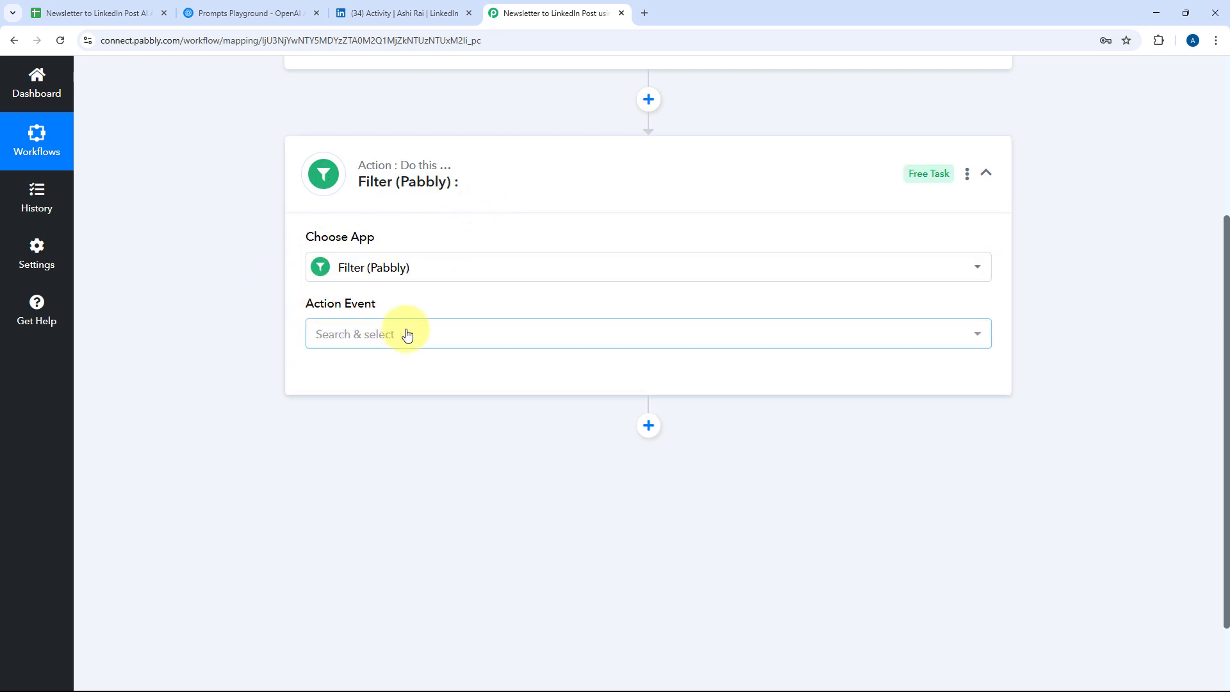
left_click(310, 334)
scroll(260, 345, "down", 1)
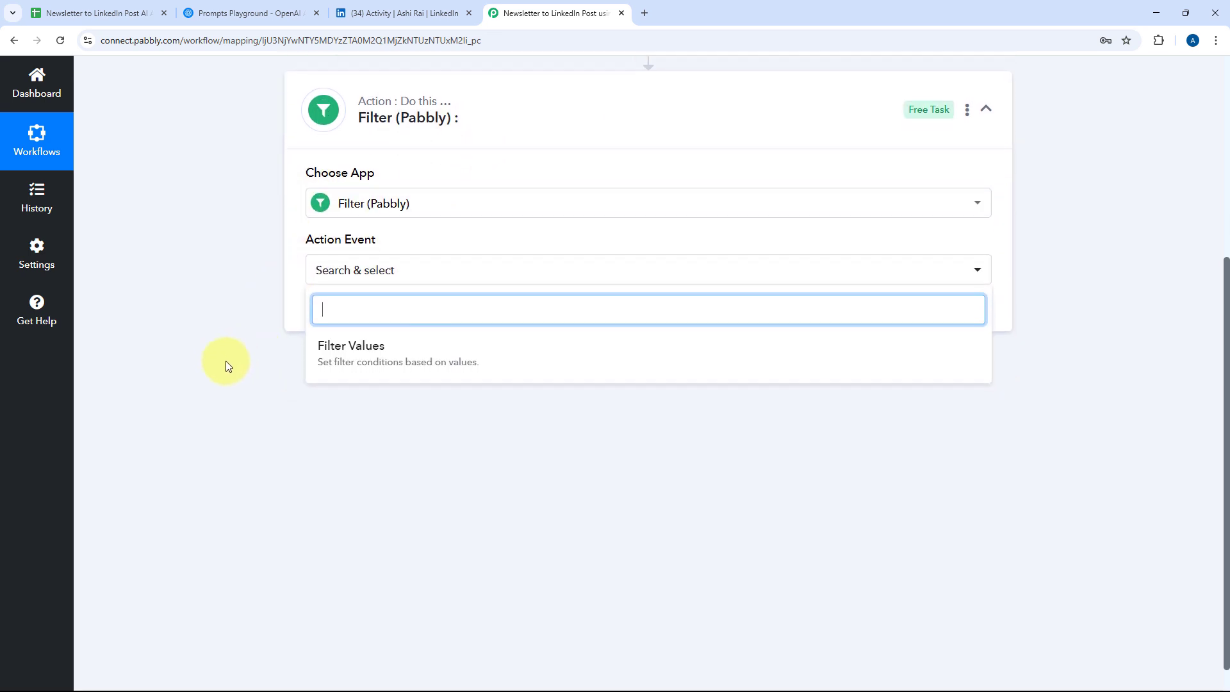
left_click(460, 351)
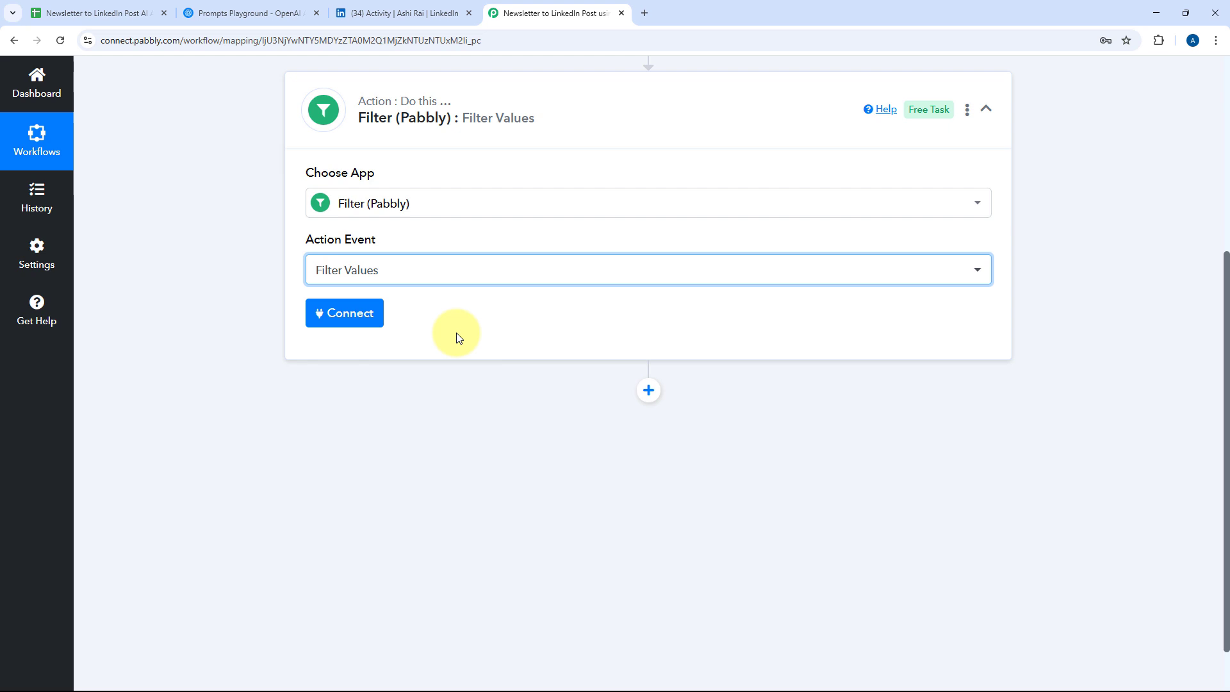
left_click(357, 319)
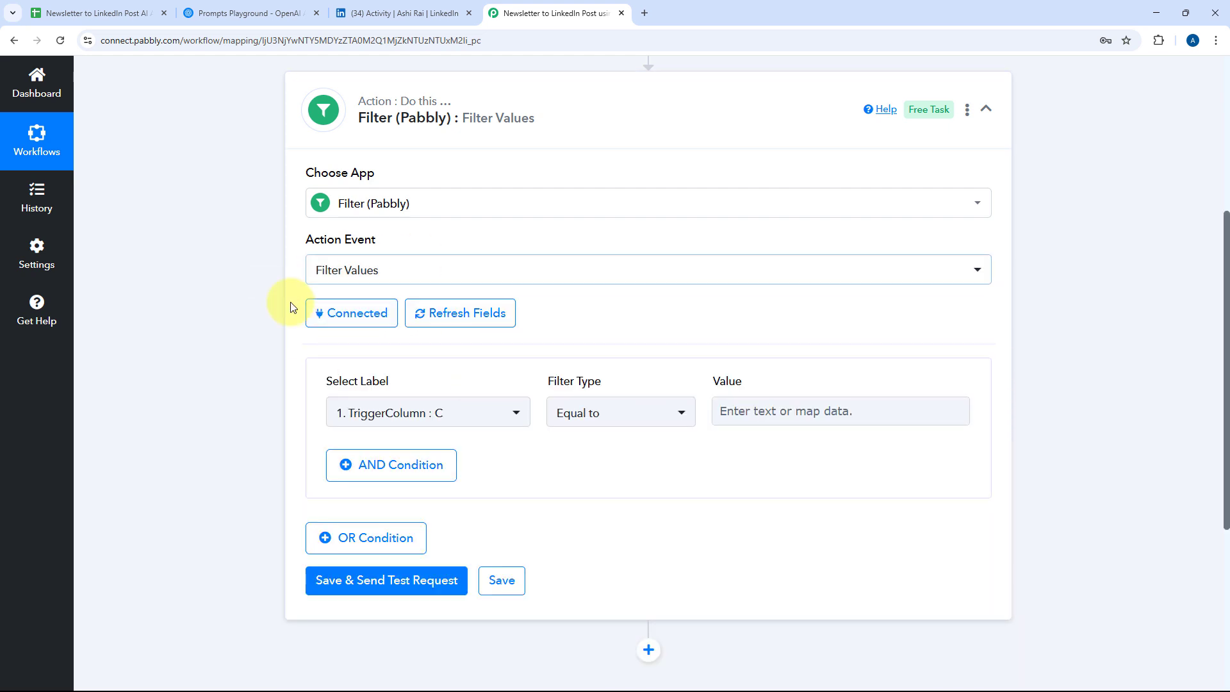
Step: Set the filter condition's label to Post Status from the Google Sheets trigger data
scroll(516, 335, "down", 1)
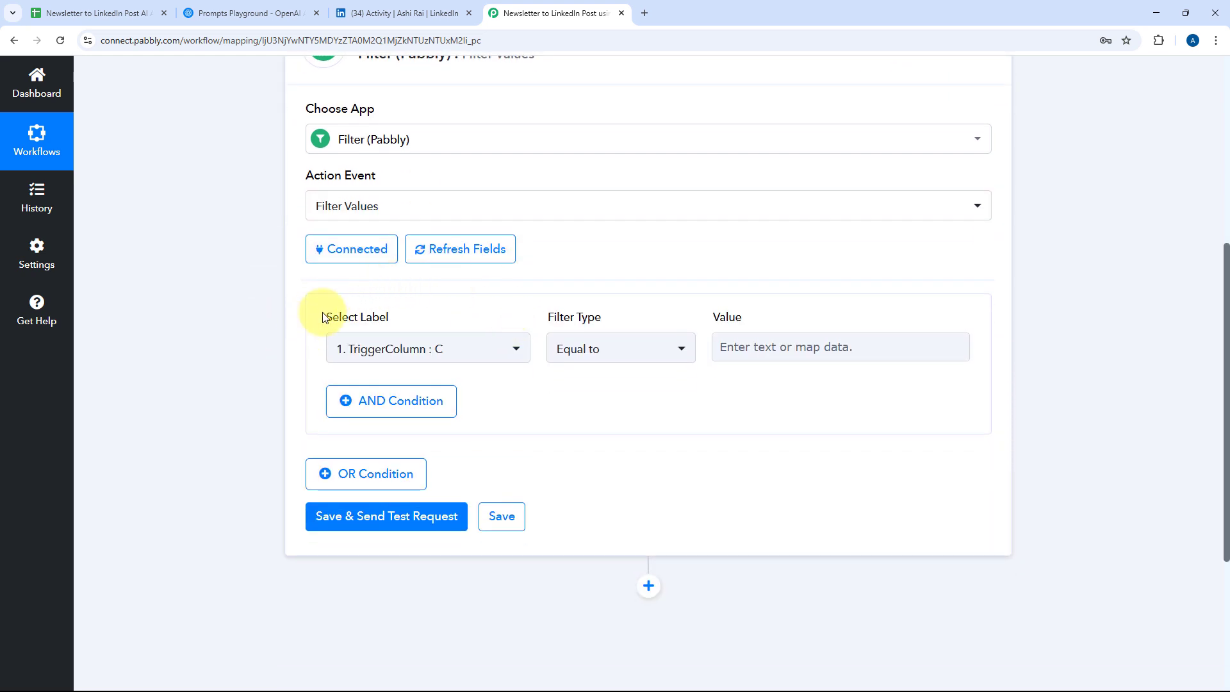
left_click(514, 350)
left_click(439, 432)
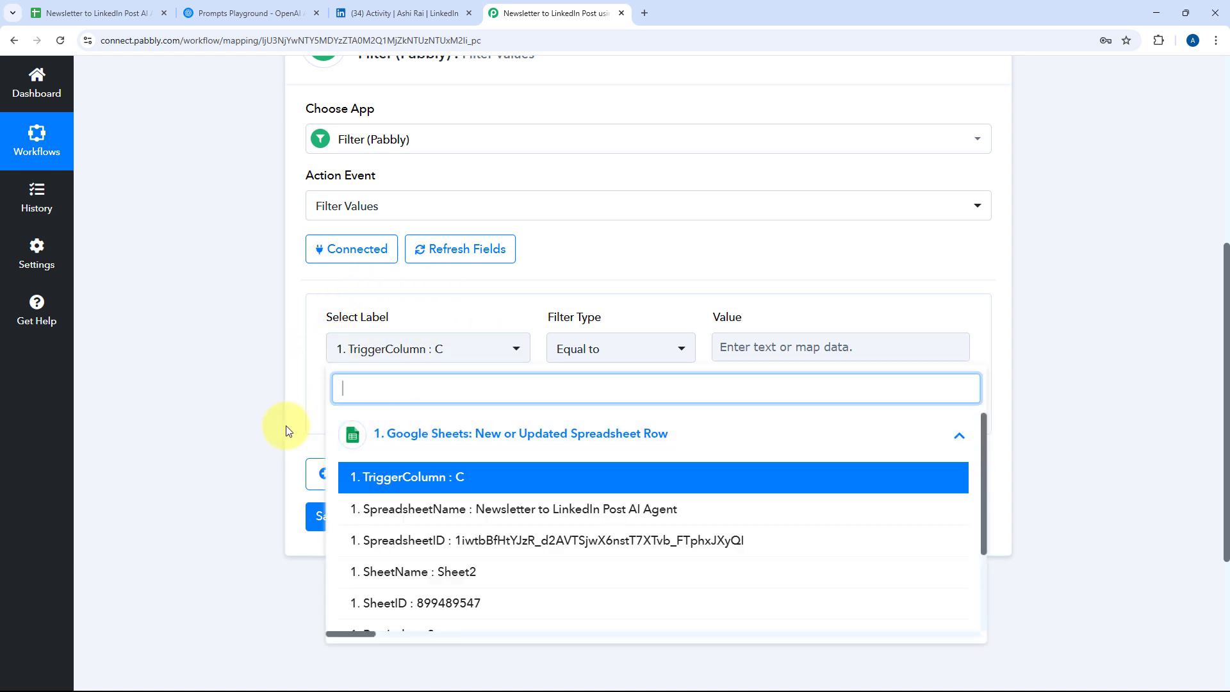
scroll(321, 359, "down", 2)
scroll(307, 308, "up", 3)
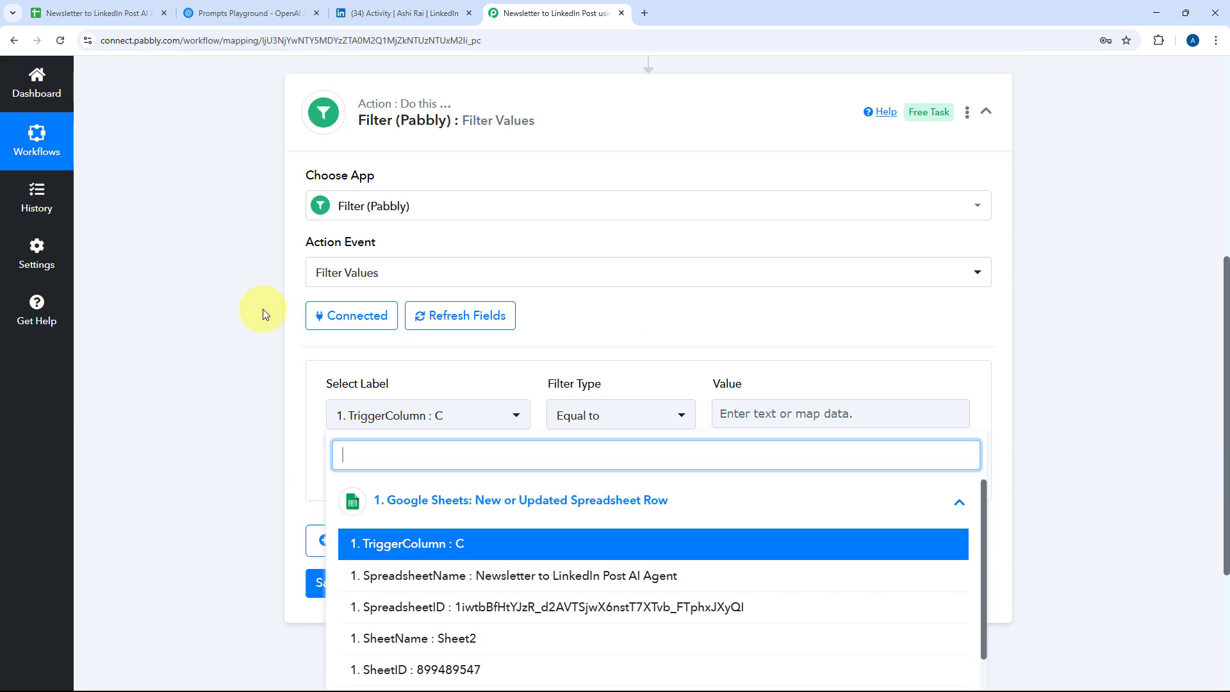
scroll(262, 314, "up", 1)
scroll(261, 282, "down", 4)
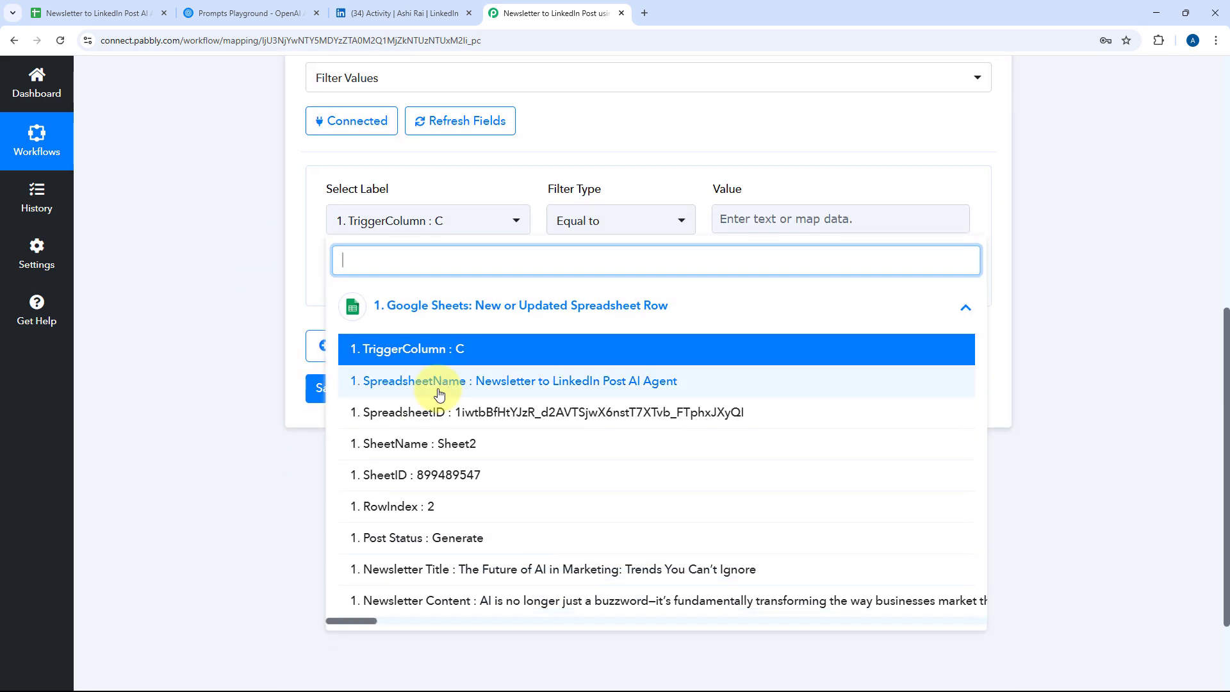
scroll(439, 393, "down", 2)
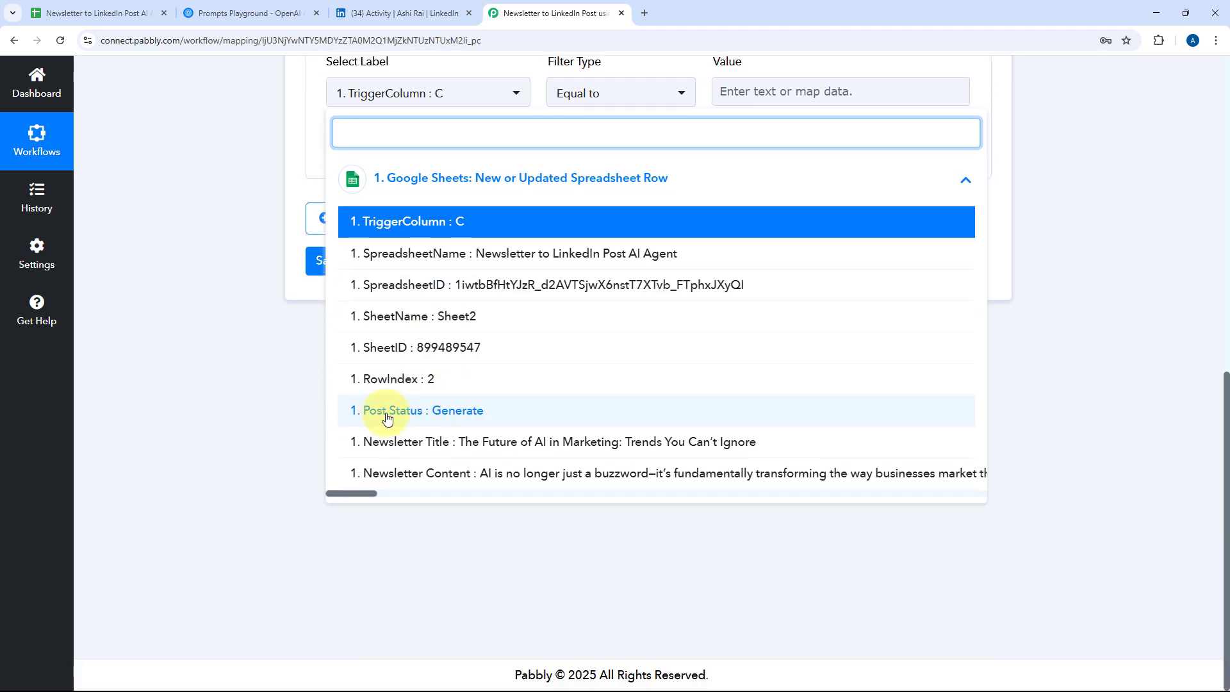
left_click(387, 417)
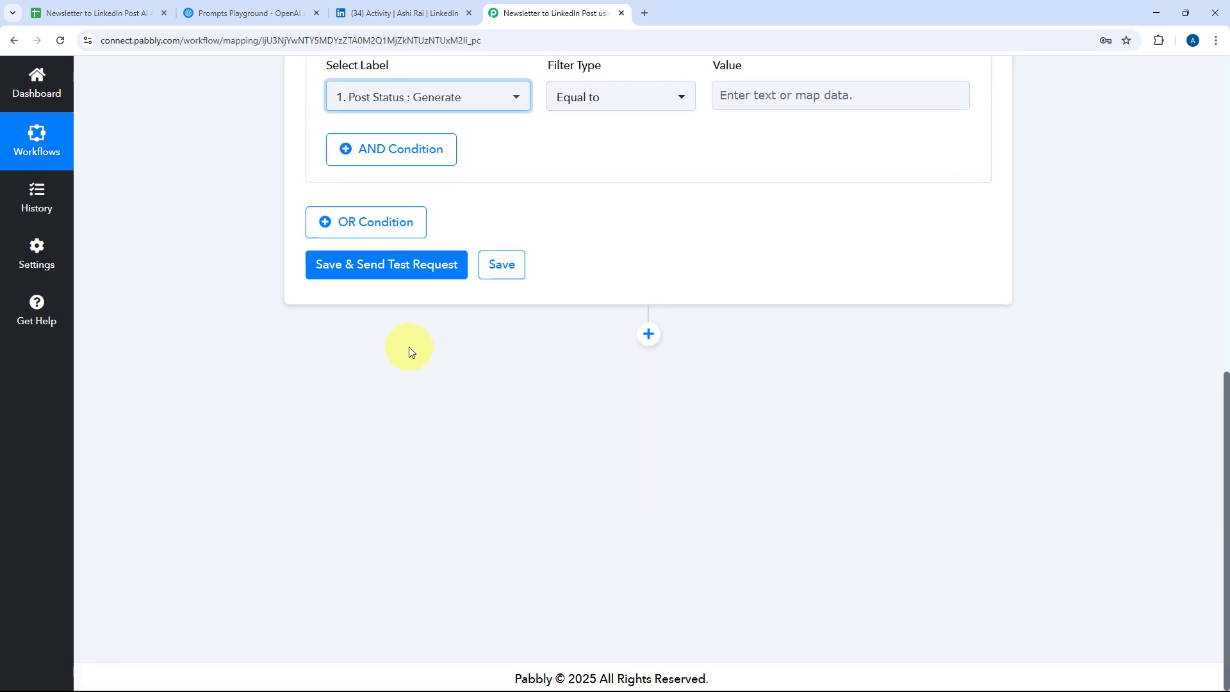
Step: Set the Equal to condition's value to Generate, save the filter and send a test request
scroll(409, 347, "up", 2)
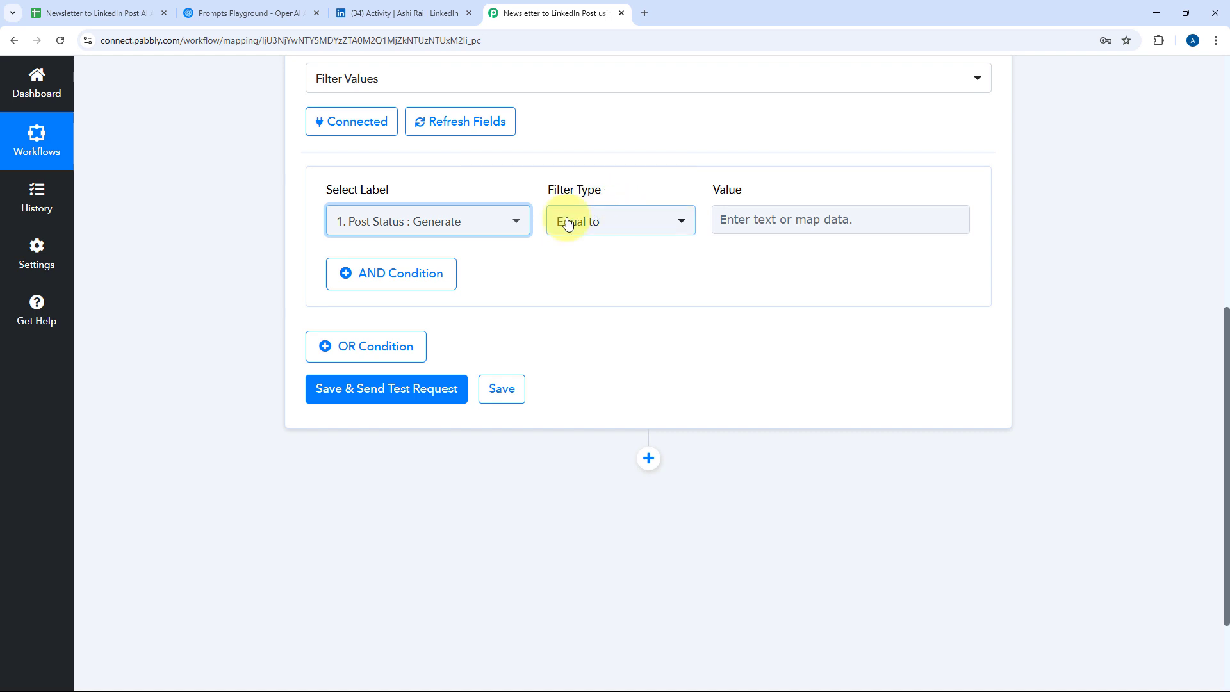
left_click(721, 221)
type("G")
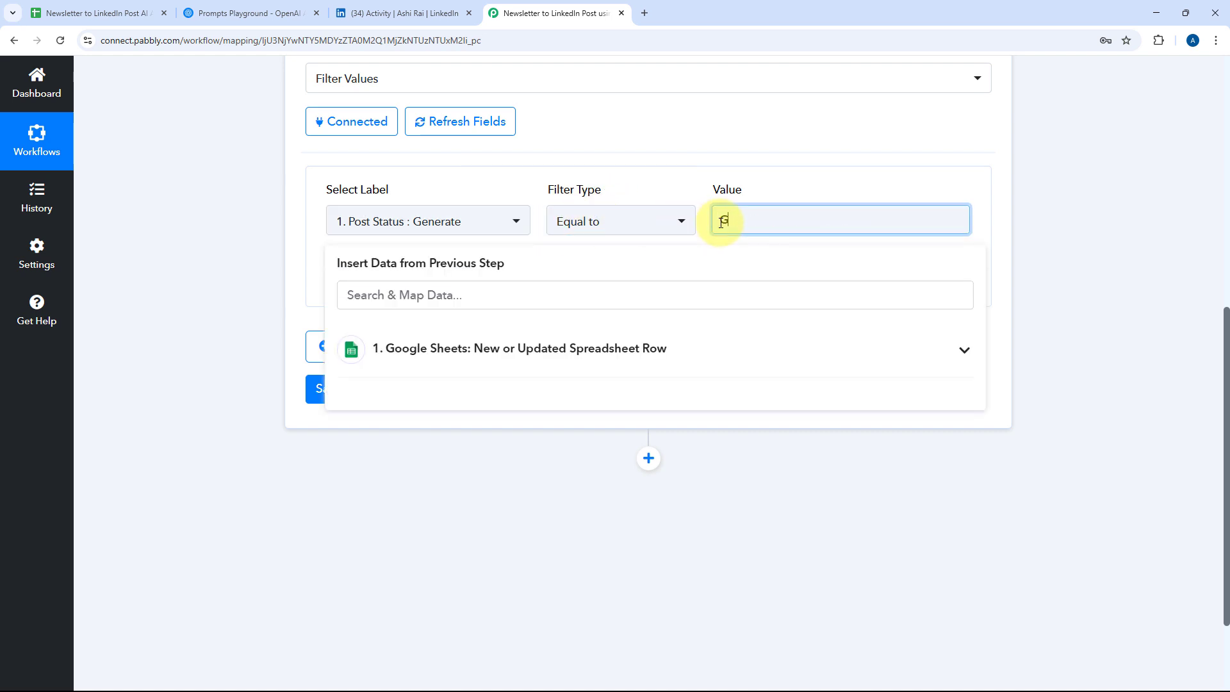
type("nnerate")
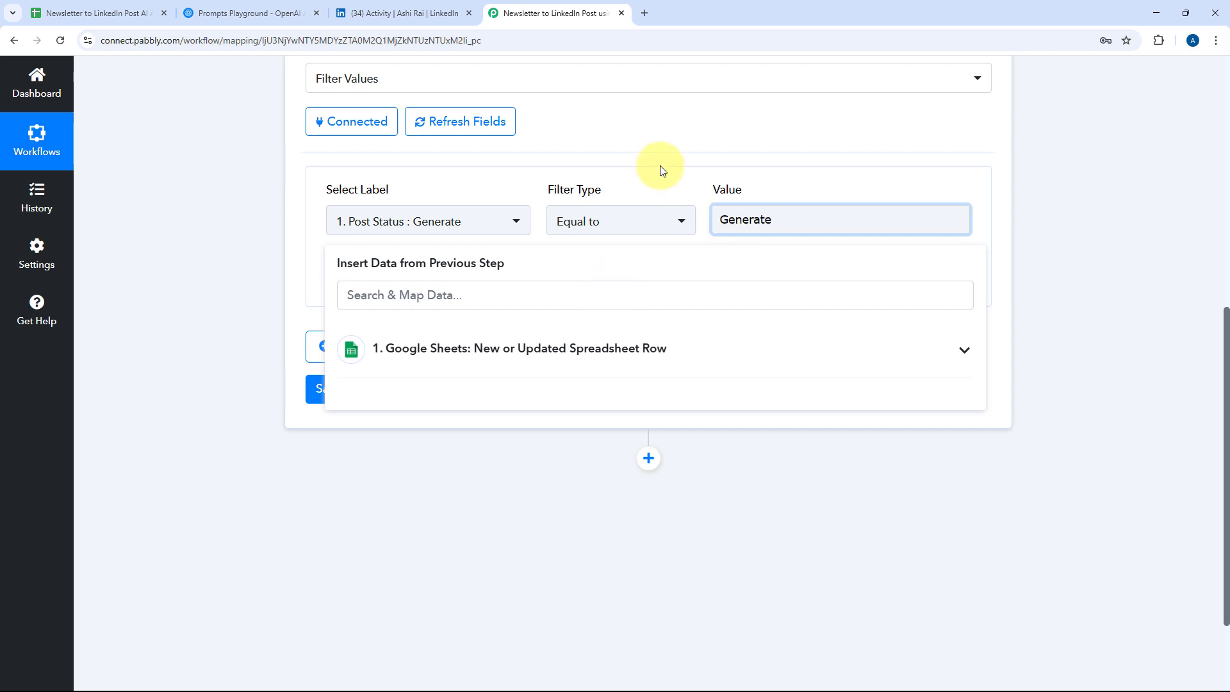
left_click(662, 170)
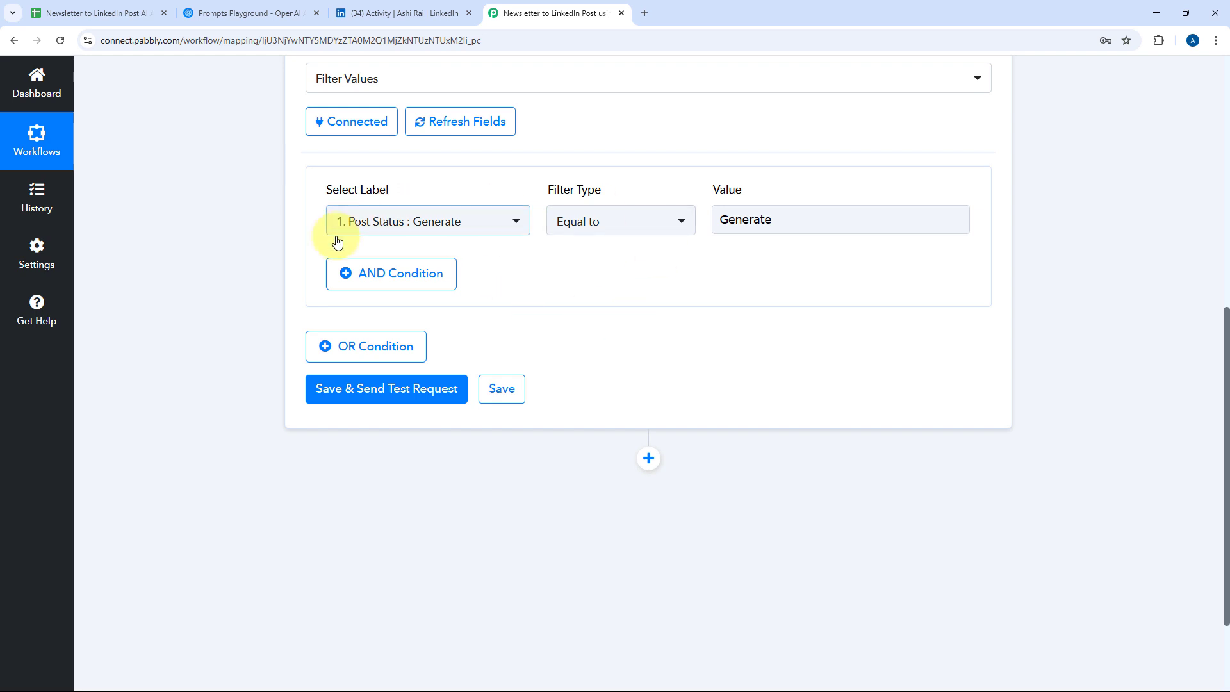
left_click(367, 399)
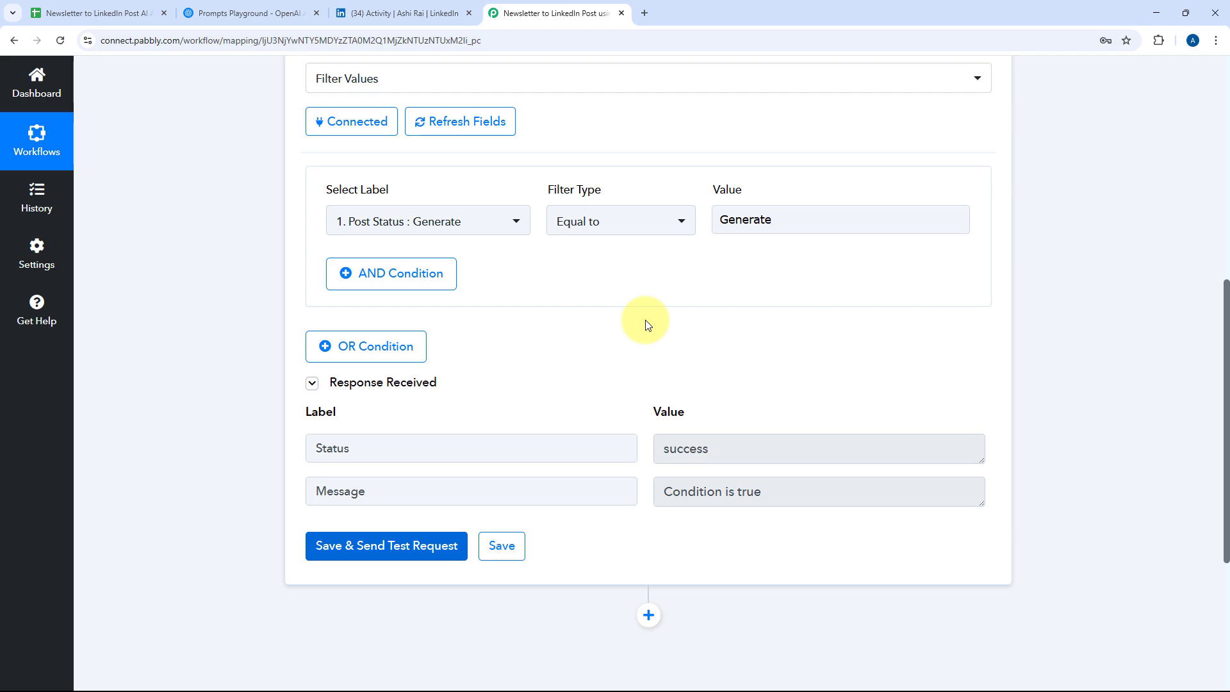
scroll(645, 321, "down", 2)
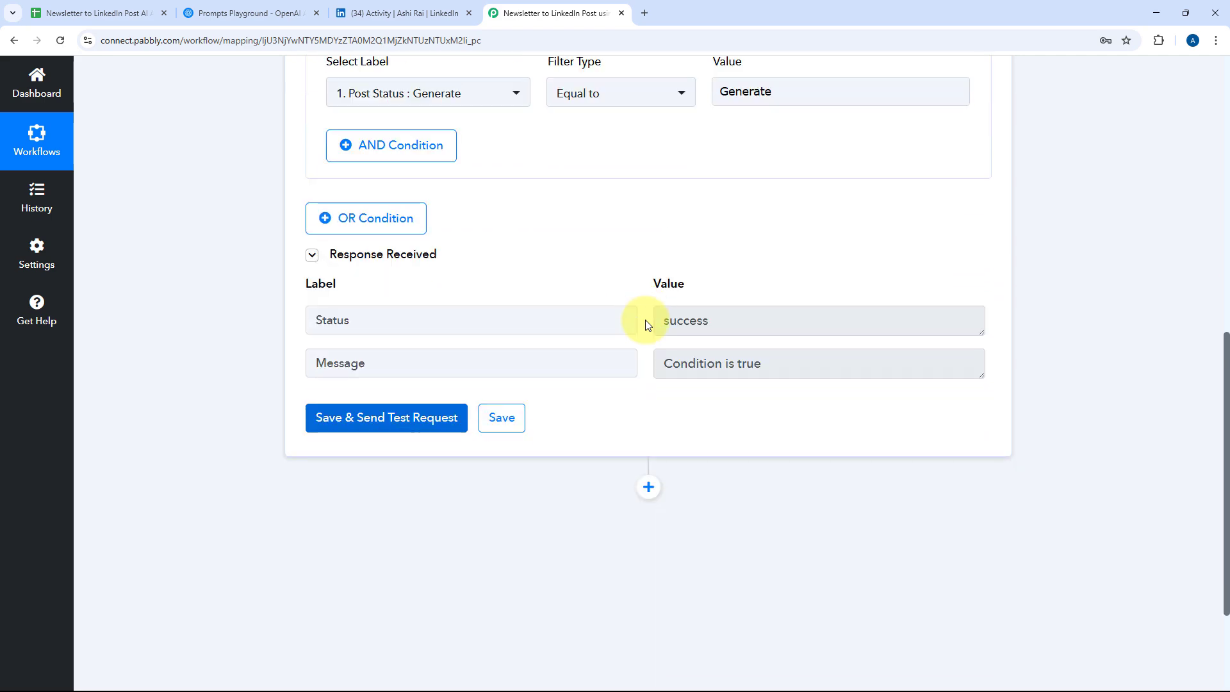
Step: Check the first newsletter's title in the spreadsheet, then return to the Pabbly Connect workflow
left_click(108, 13)
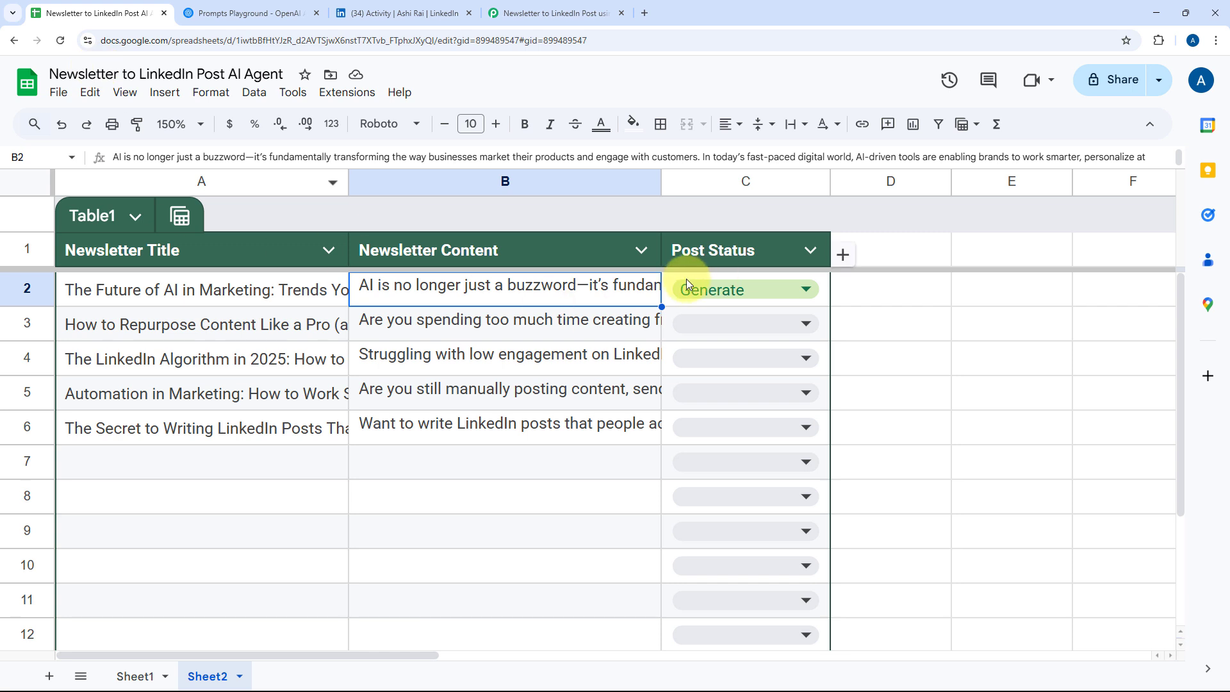
left_click(304, 294)
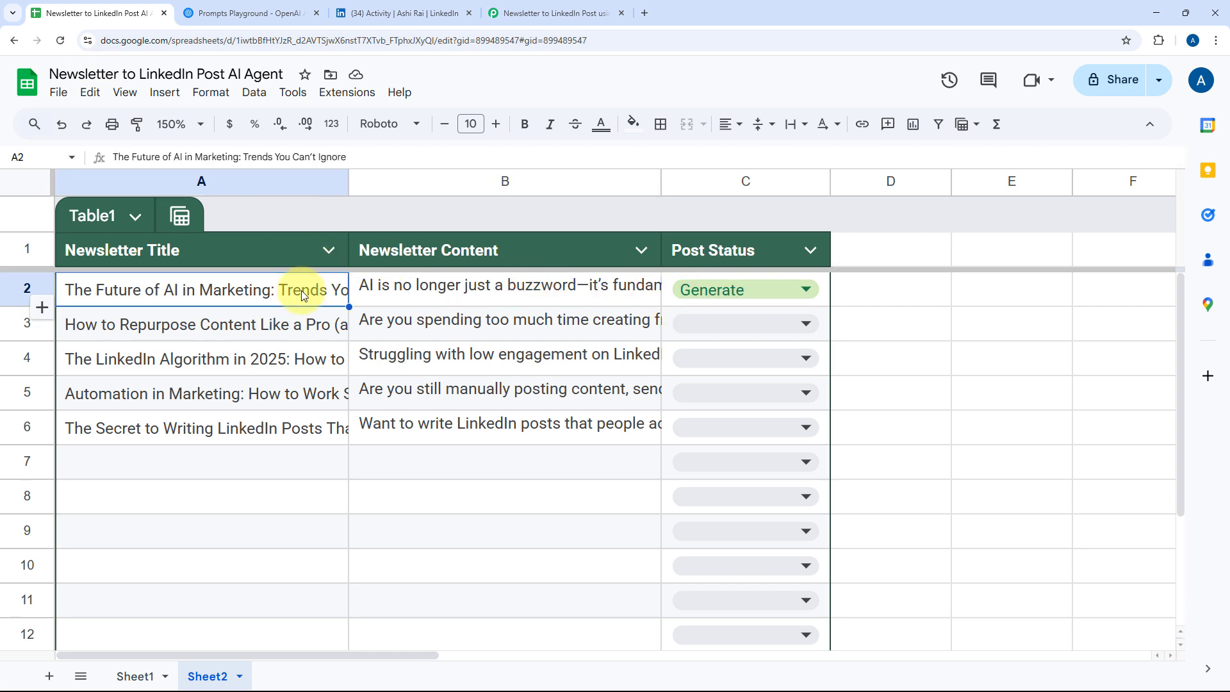
left_click(557, 13)
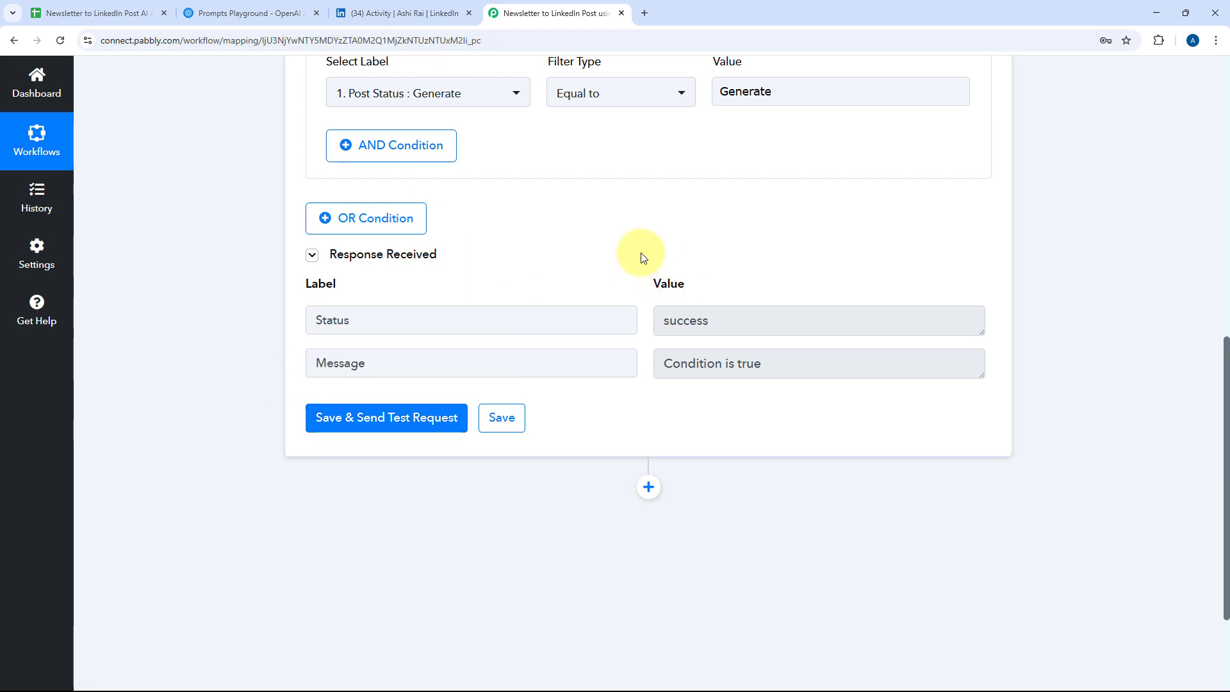
Step: Collapse the filter step and review the Google Sheets trigger's received response, including the newsletter title and content
scroll(643, 258, "up", 6)
left_click(646, 170)
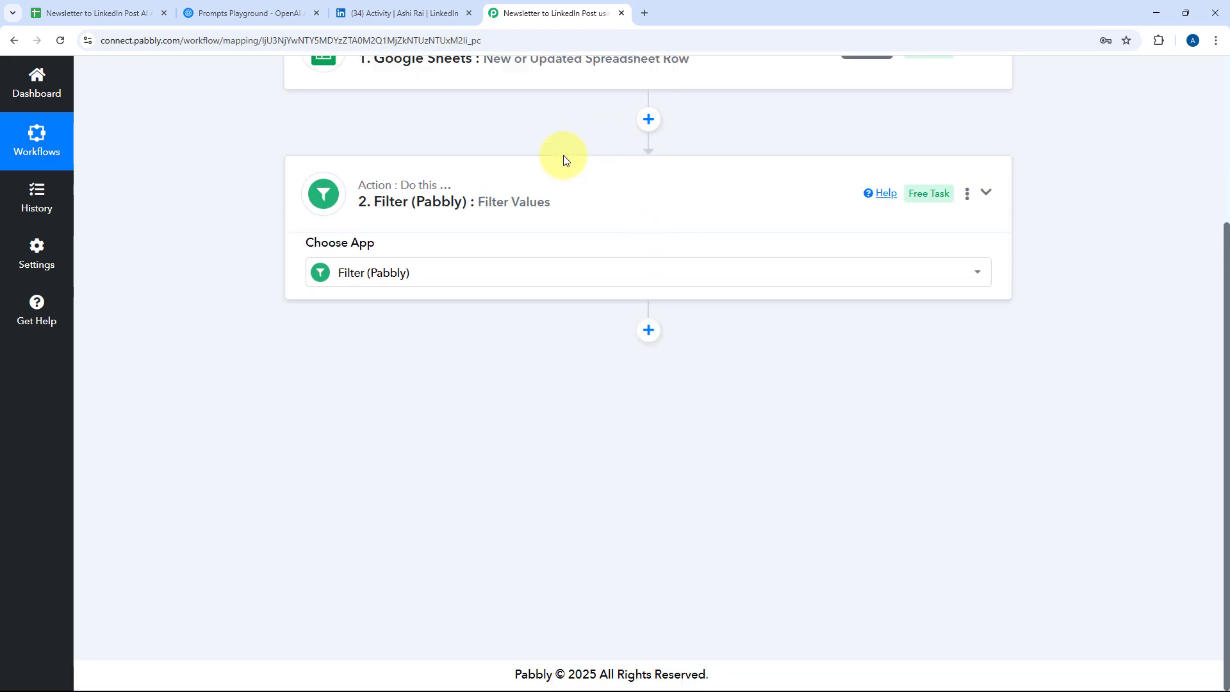
left_click(613, 82)
scroll(269, 275, "down", 10)
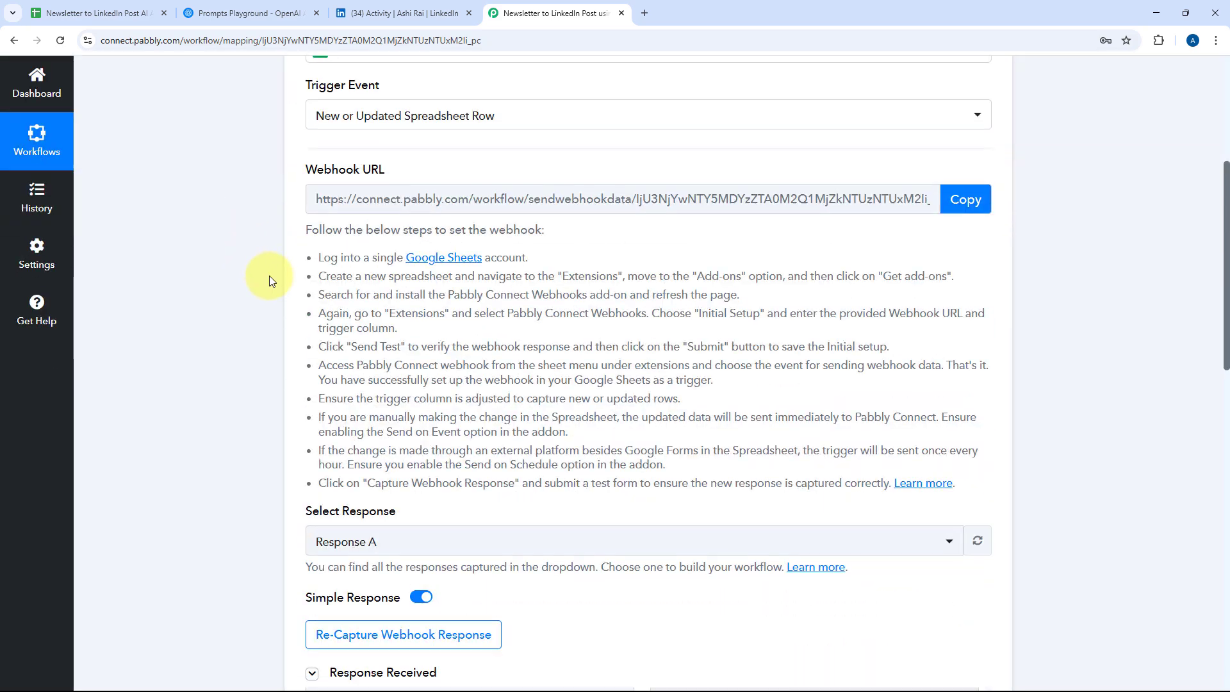
scroll(269, 275, "down", 4)
scroll(688, 368, "down", 3)
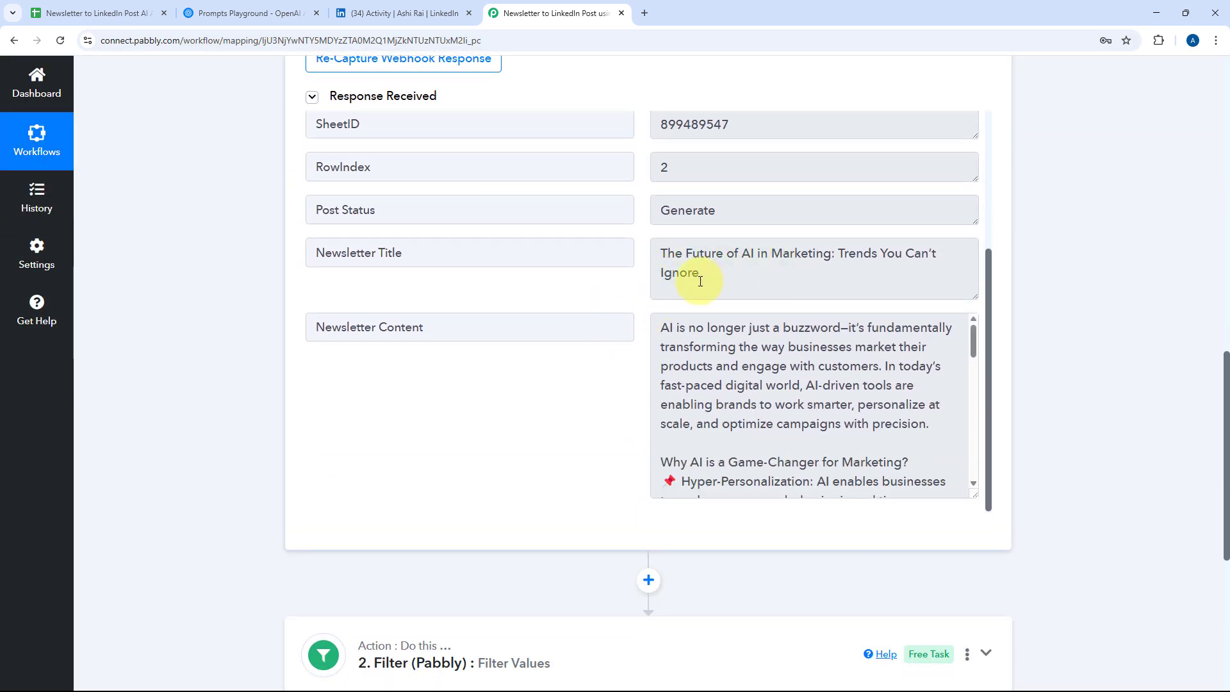
scroll(246, 359, "down", 5)
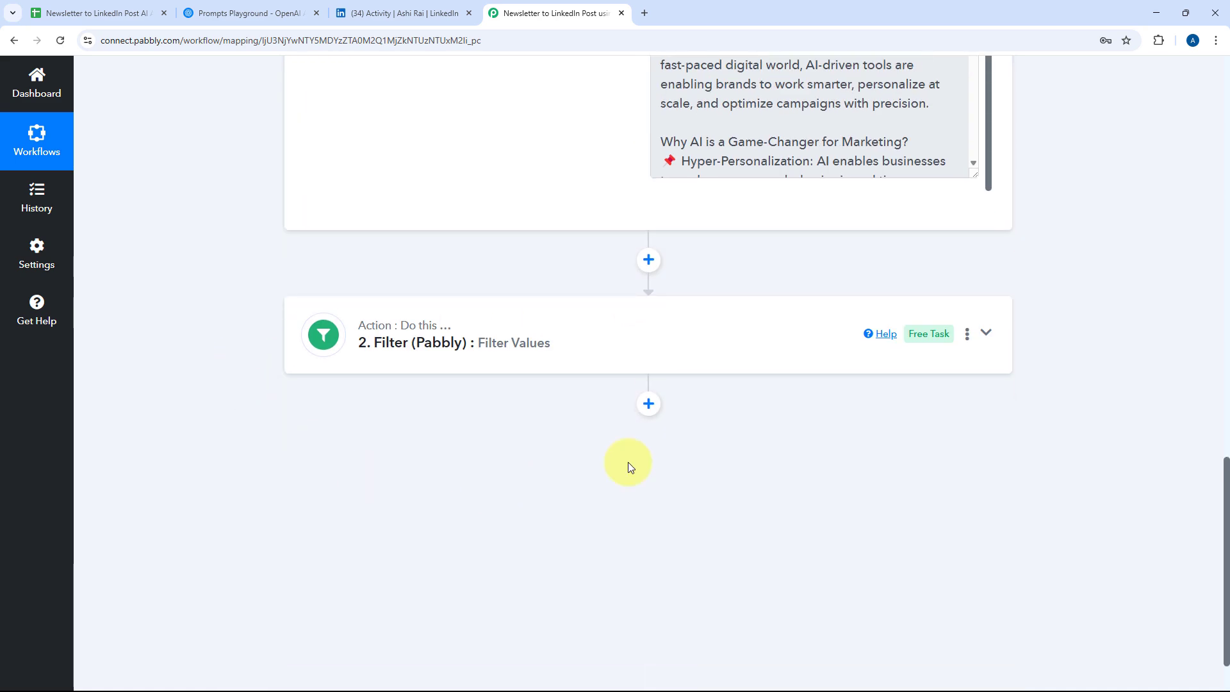
Step: Add an OpenAI (ChatGPT, DALL-E, Whisper) action after the filter, with ChatGPT as its action event
left_click(650, 404)
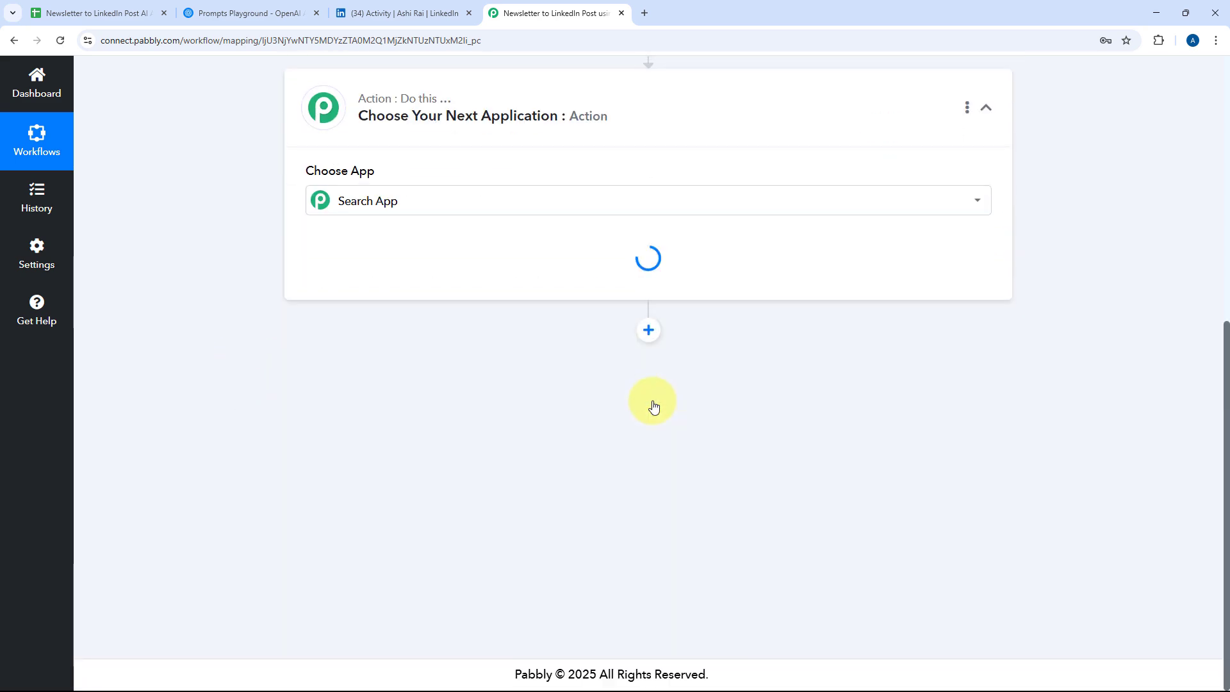
type("O")
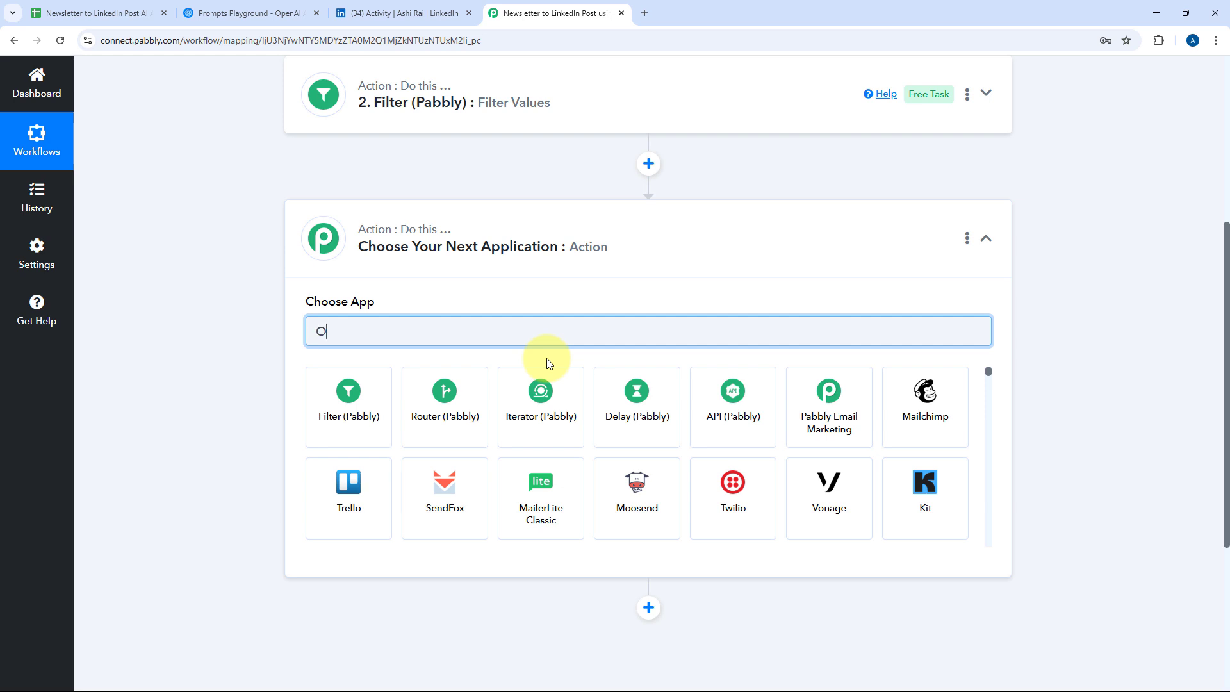
type("penAI")
left_click(383, 381)
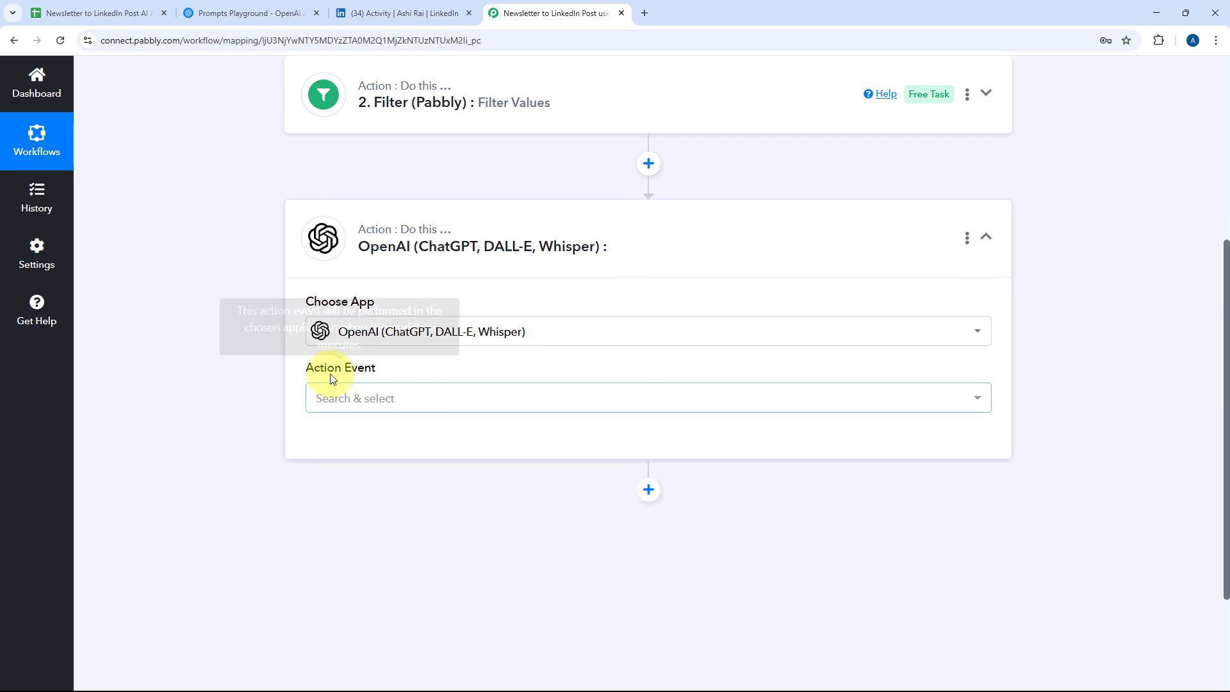
left_click(410, 267)
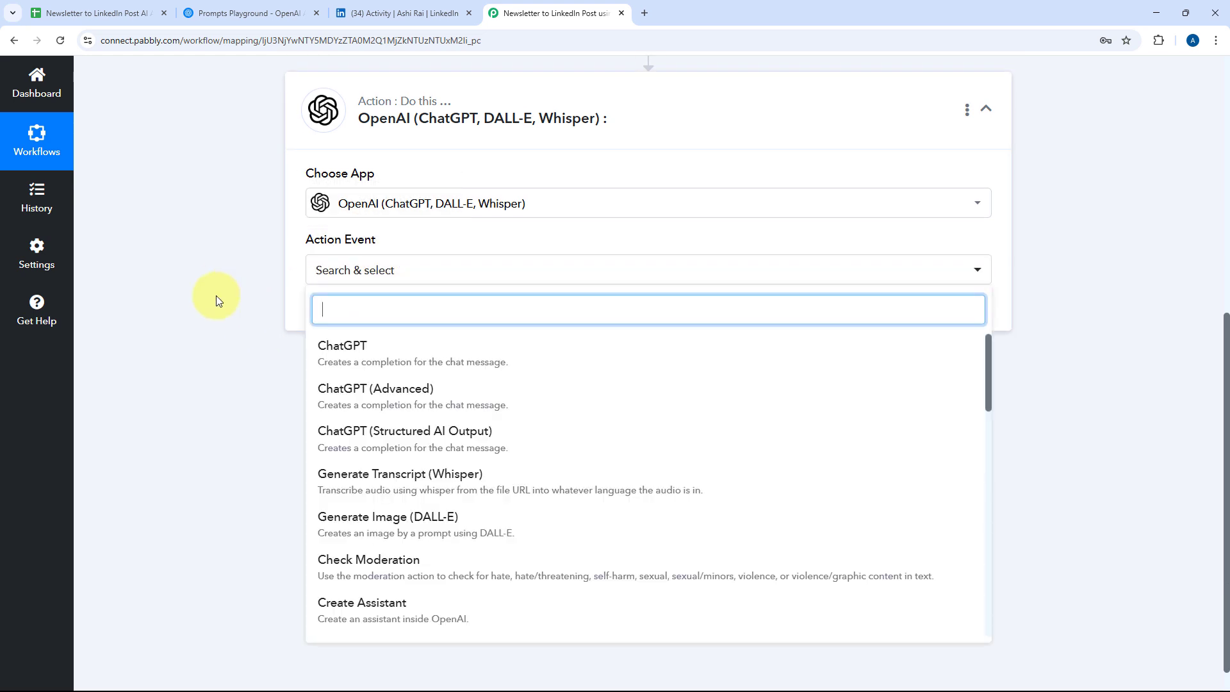
left_click(392, 351)
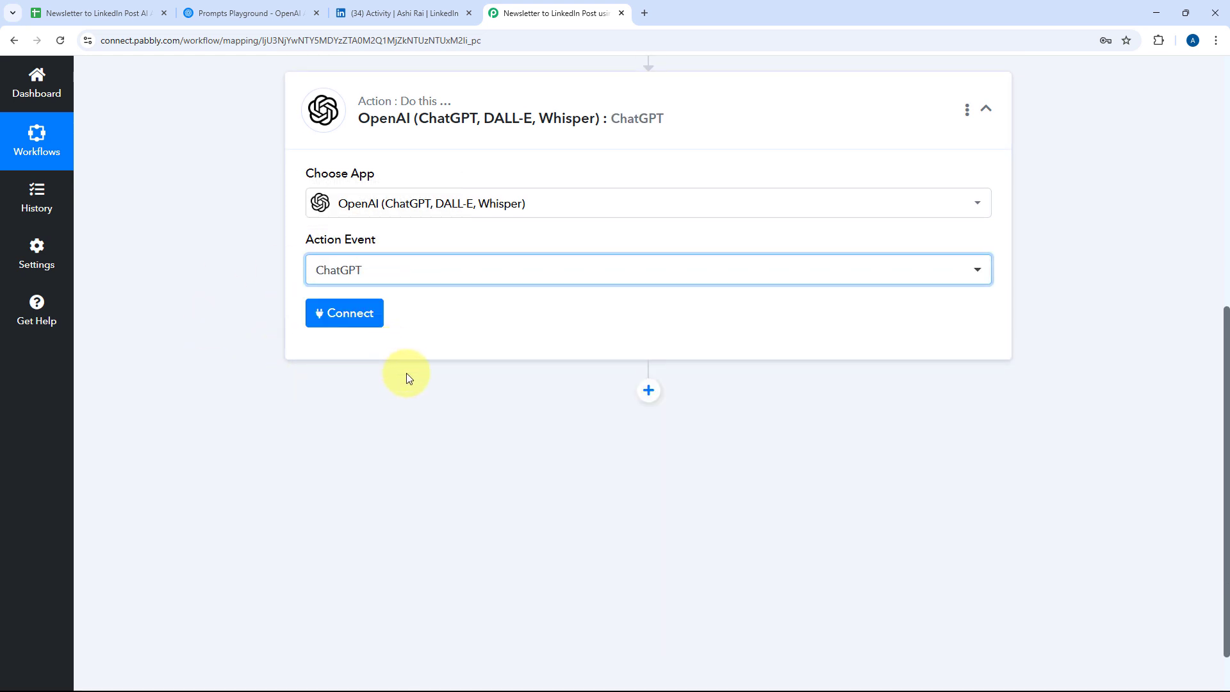
Step: Start a new connection for the OpenAI action, then switch to the OpenAI platform and open its API keys page
left_click(343, 314)
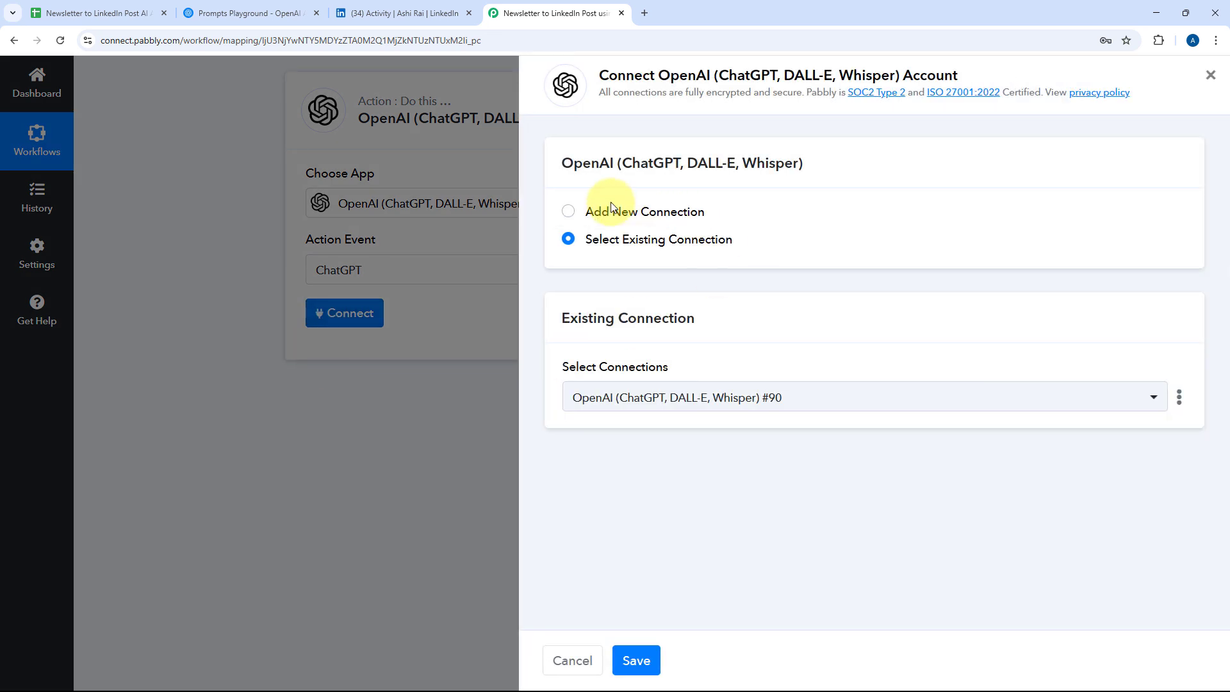
left_click(569, 212)
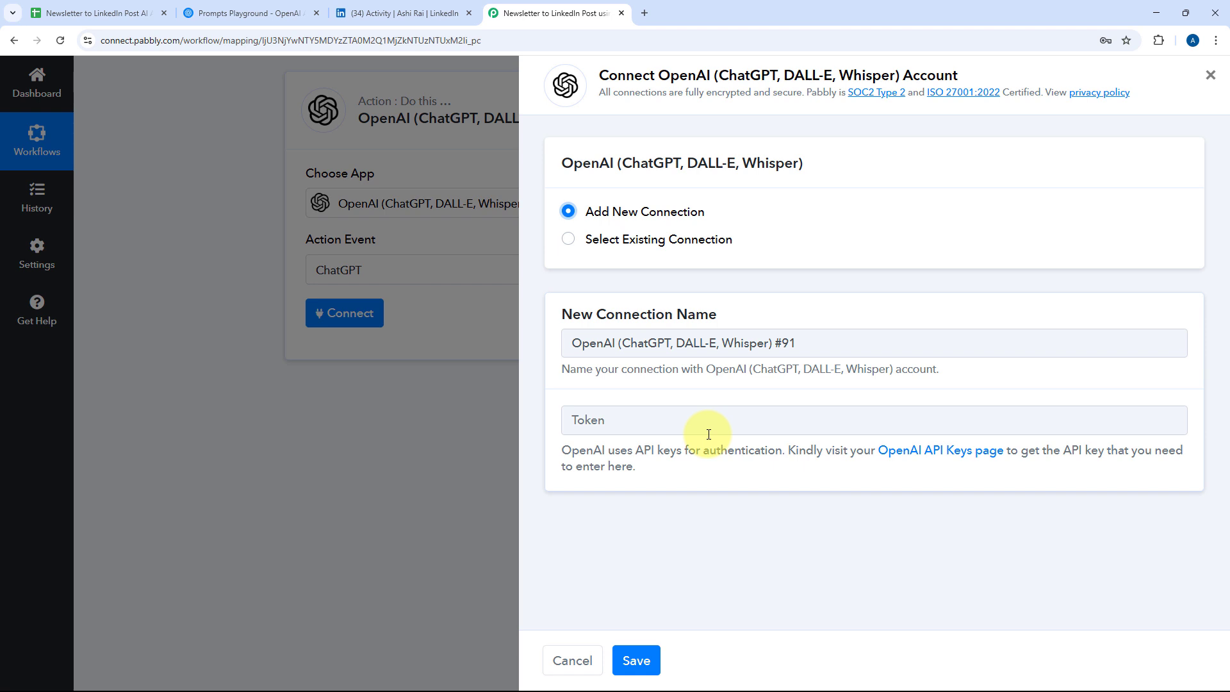
left_click(272, 13)
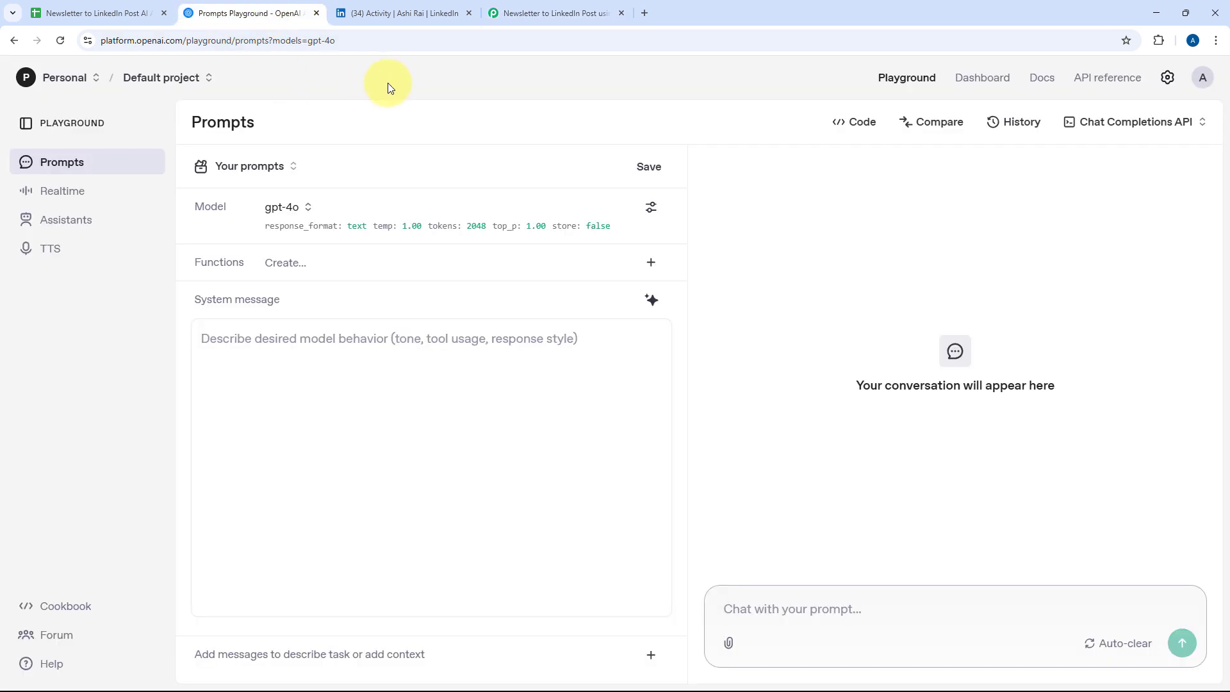
left_click(984, 77)
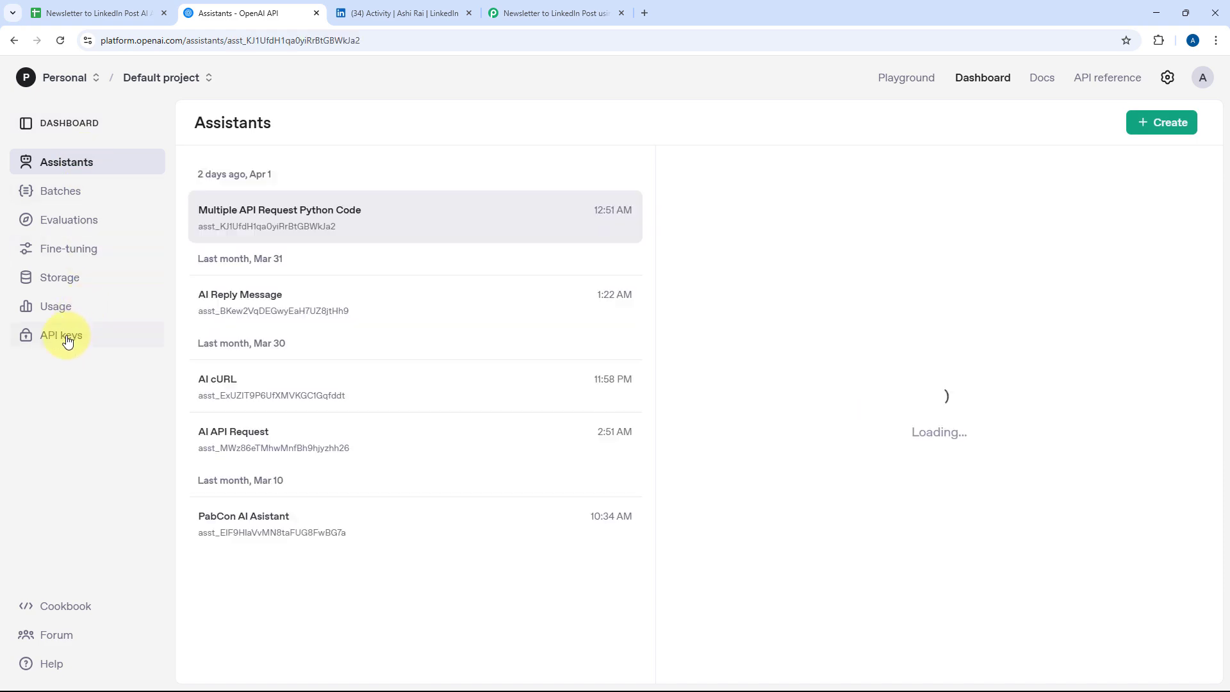
left_click(64, 336)
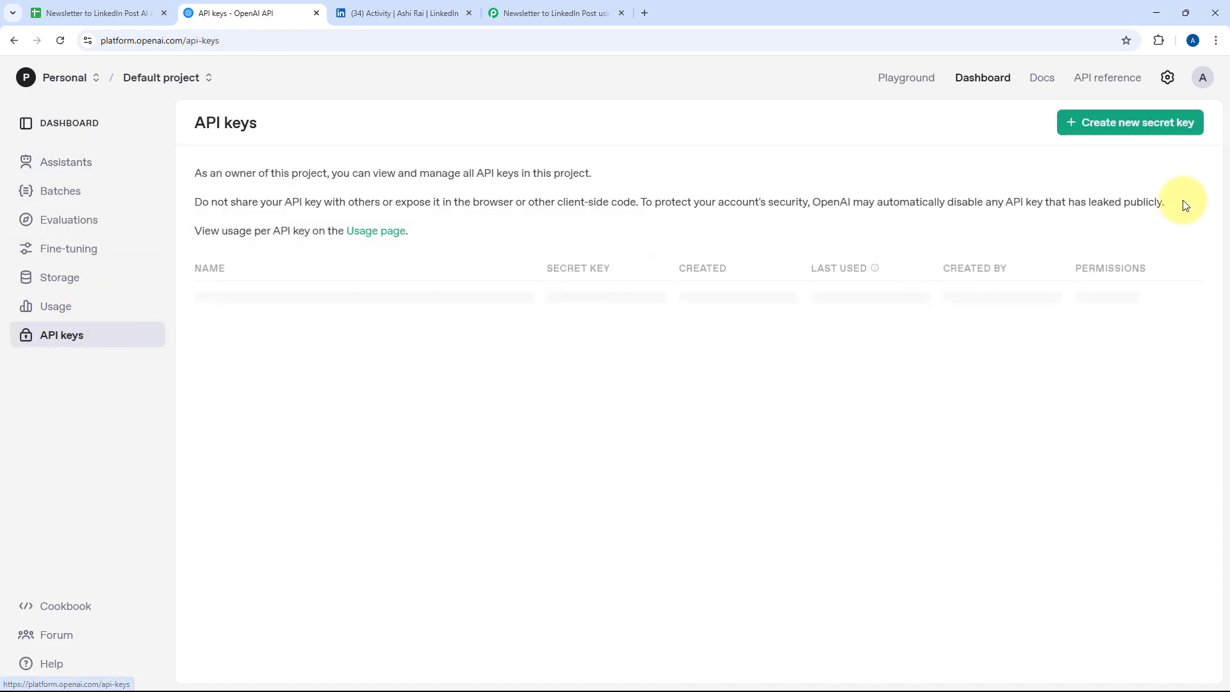
Step: Create a secret key named Newsletter to LinkedIn Post using AI Agent and copy it
left_click(1131, 127)
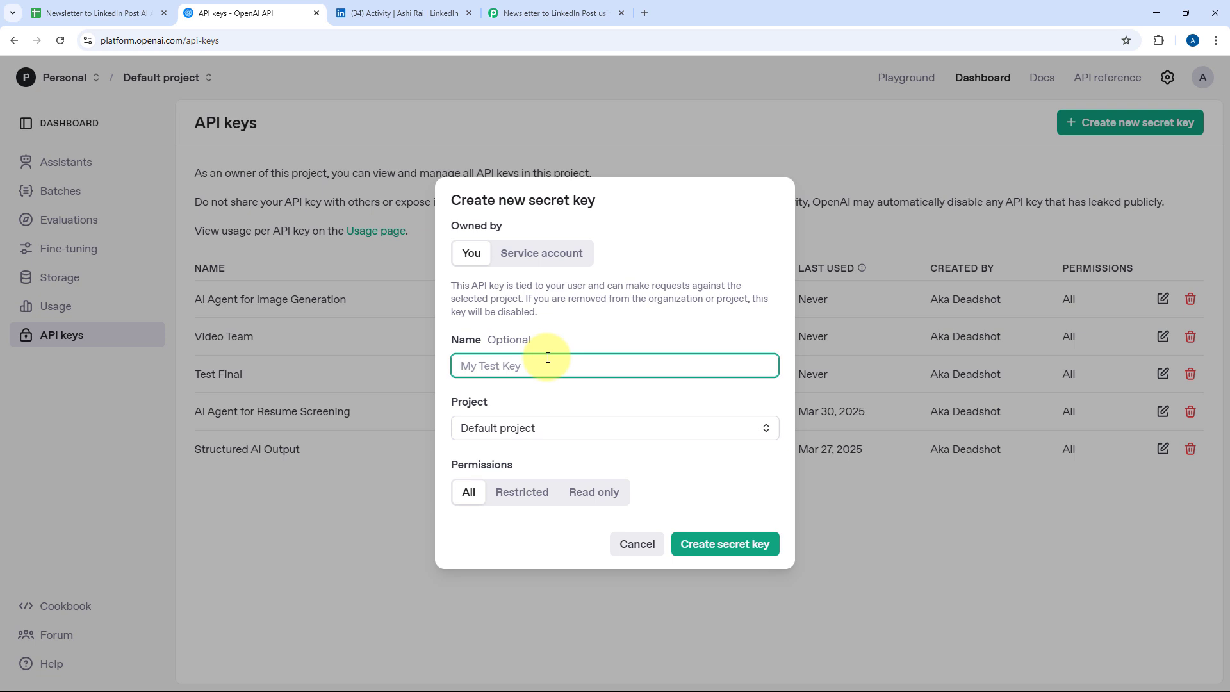
key("ctrl+v")
key("ctrl+z")
key("super+v")
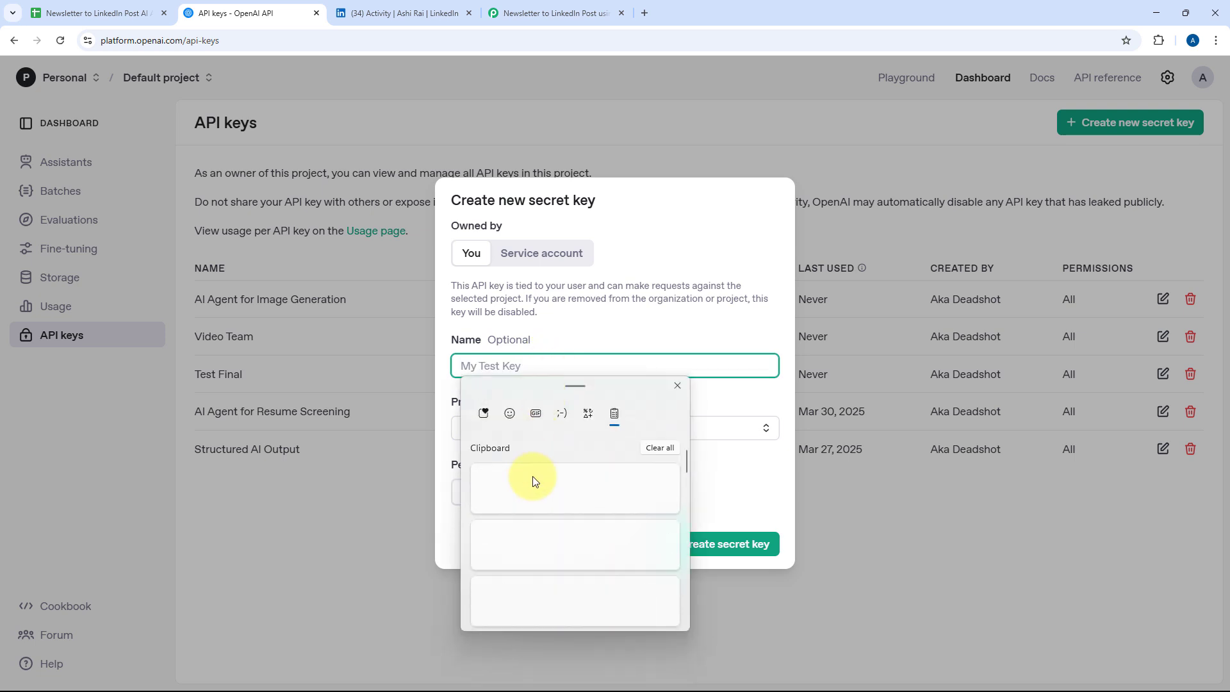
left_click(532, 534)
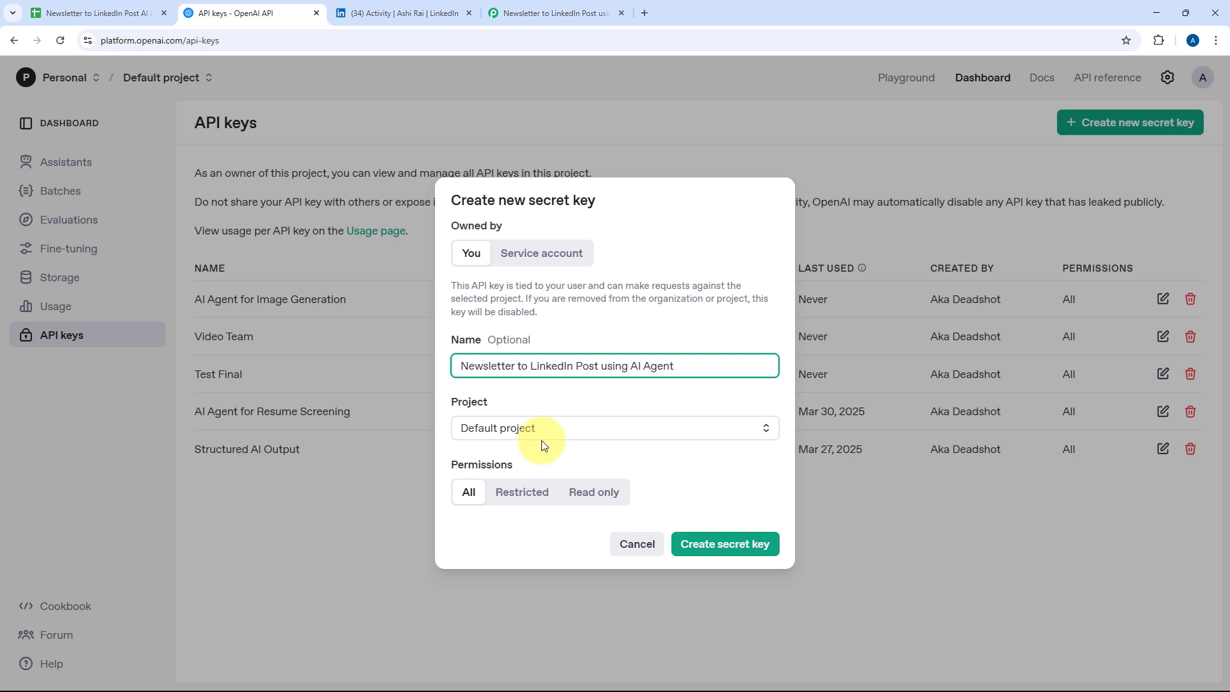
left_click(719, 544)
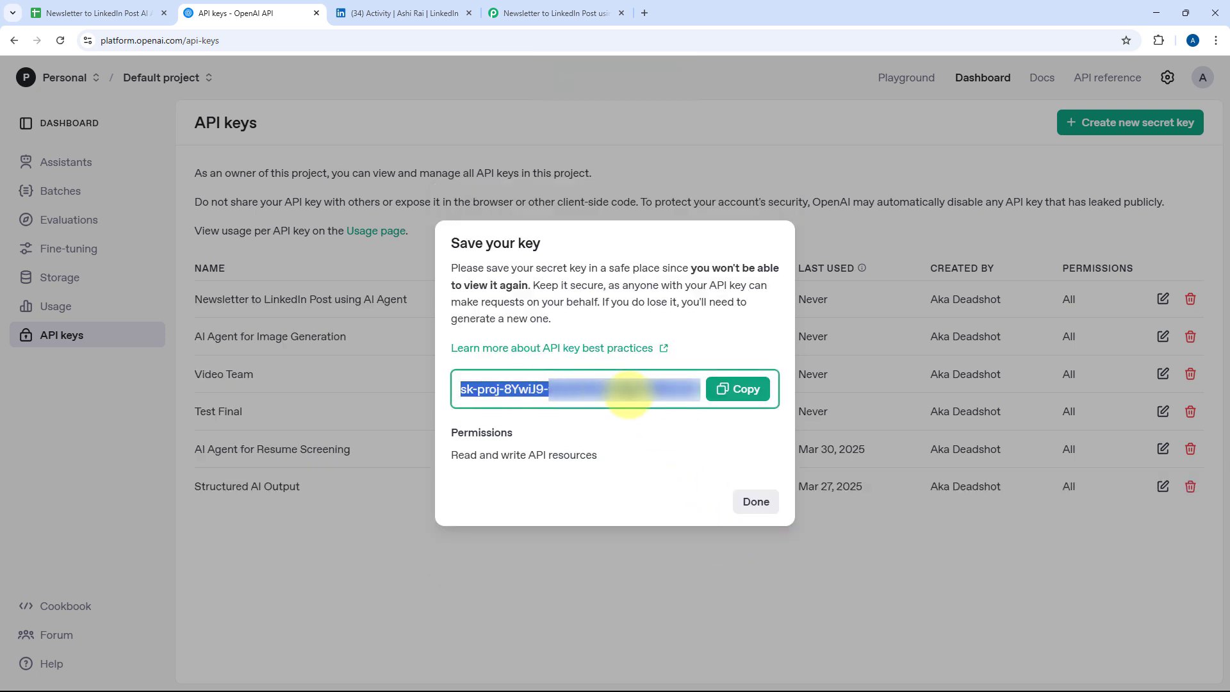
left_click(740, 396)
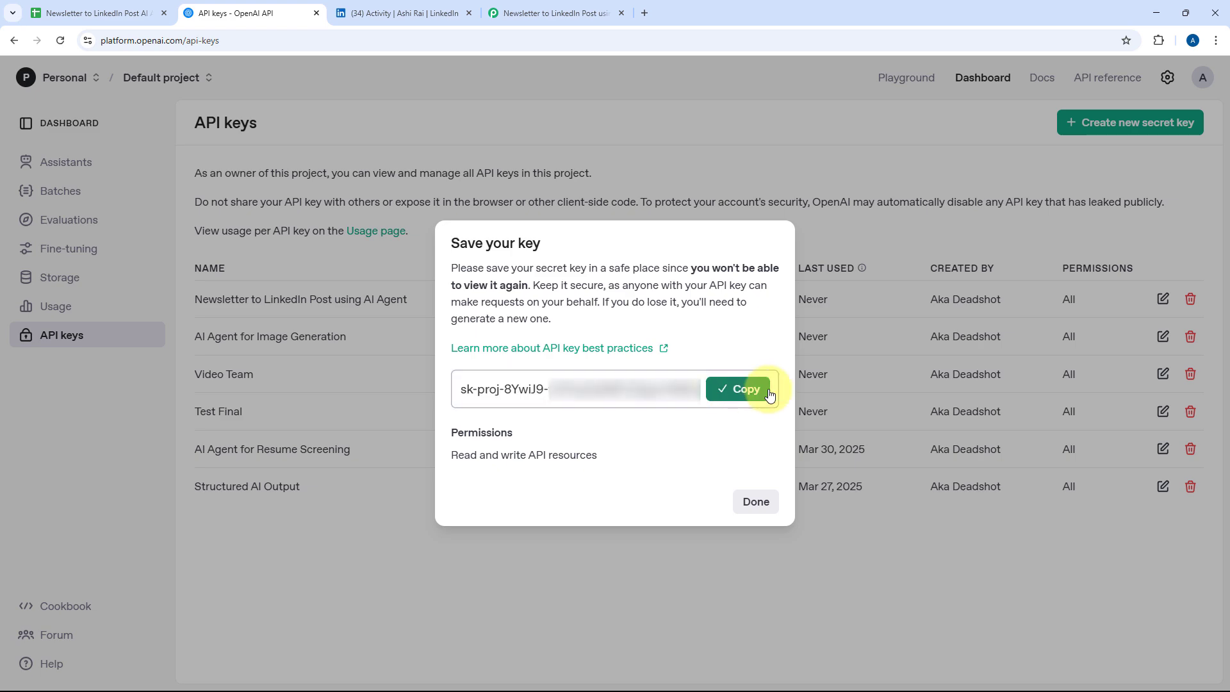
Step: Return to the Pabbly Connect workflow, paste the API key into the new connection's token field and save the connection
left_click(567, 12)
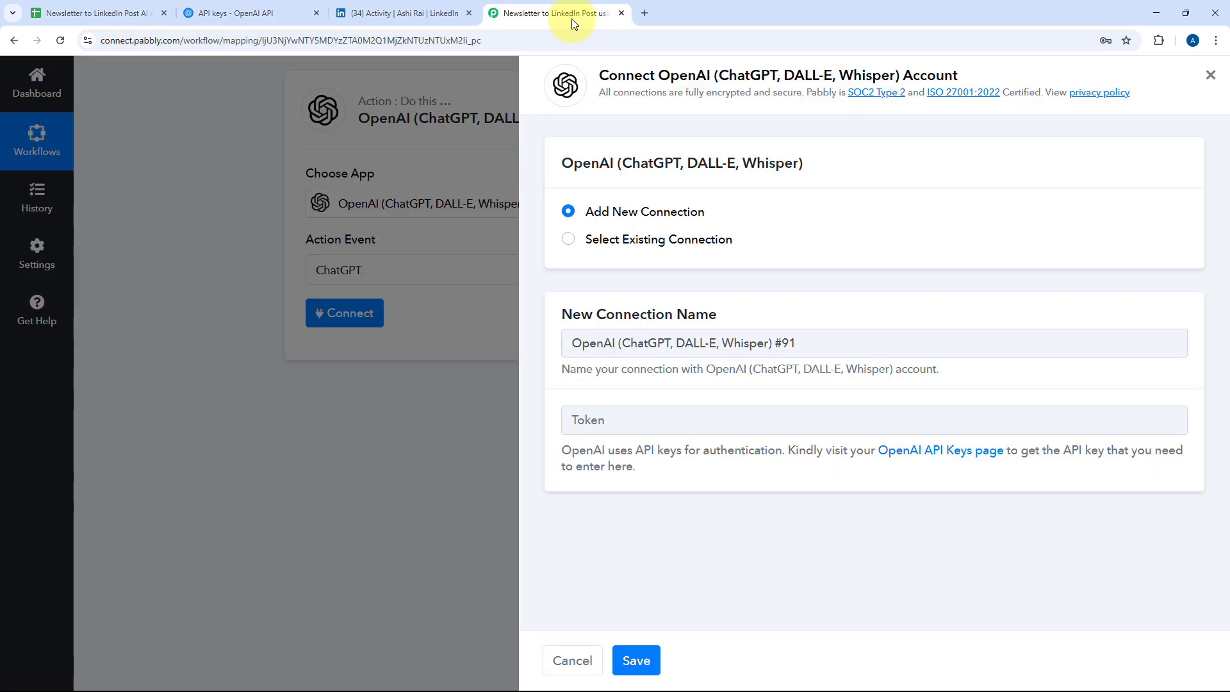
right_click(620, 426)
left_click(669, 257)
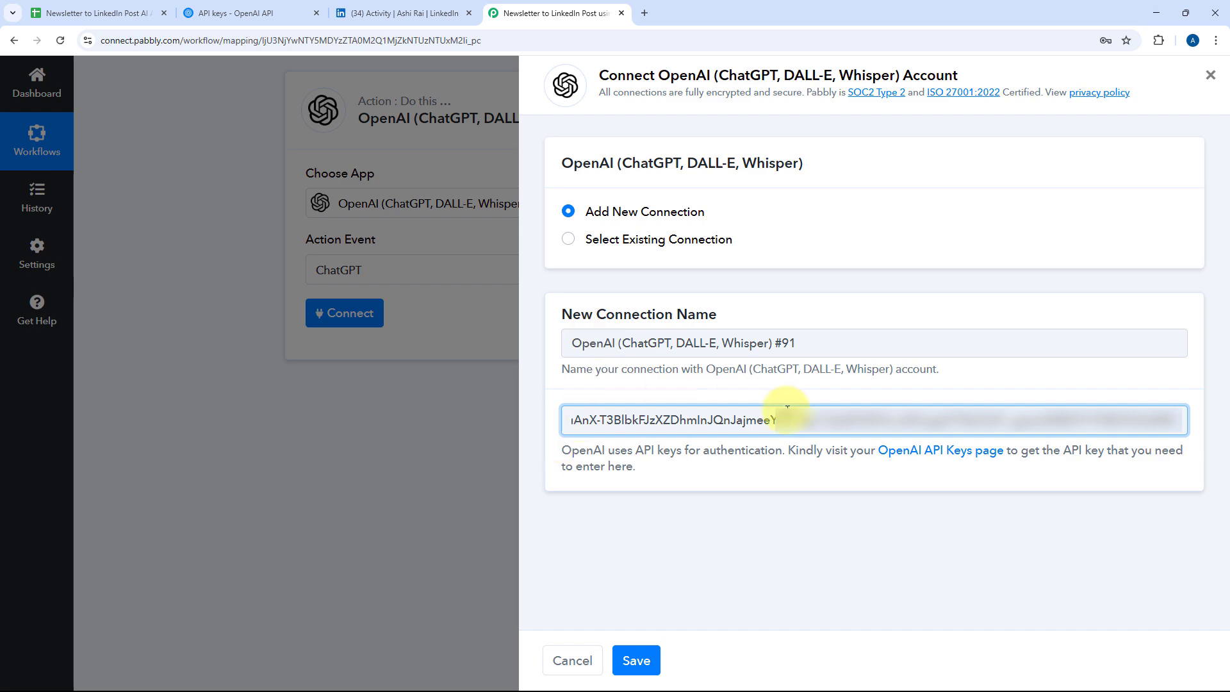
left_click(636, 661)
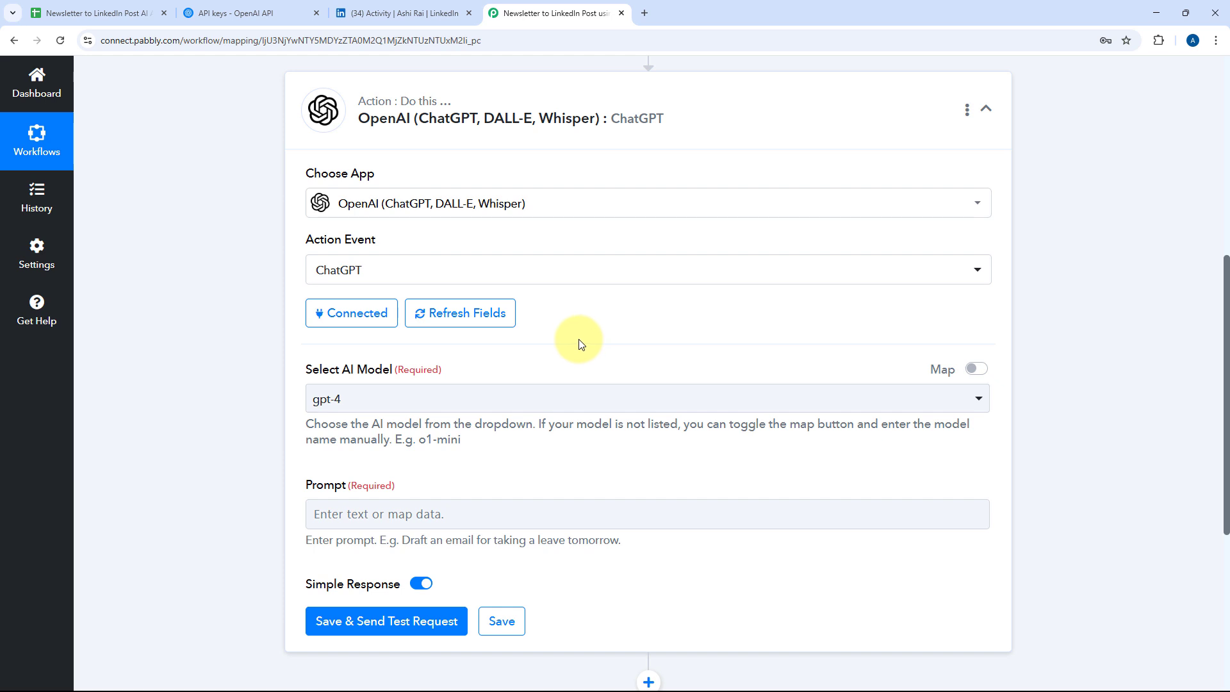
Step: Set the ChatGPT action's AI model to gpt-4o-mini
scroll(577, 338, "down", 1)
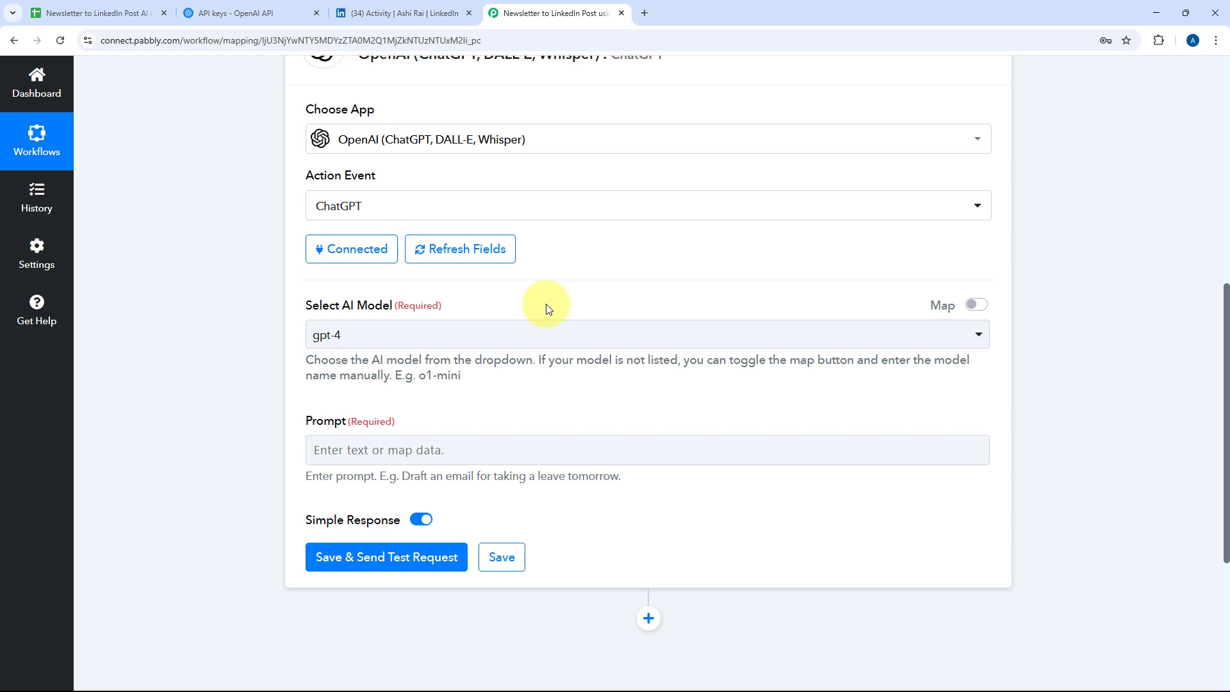
scroll(535, 310, "down", 2)
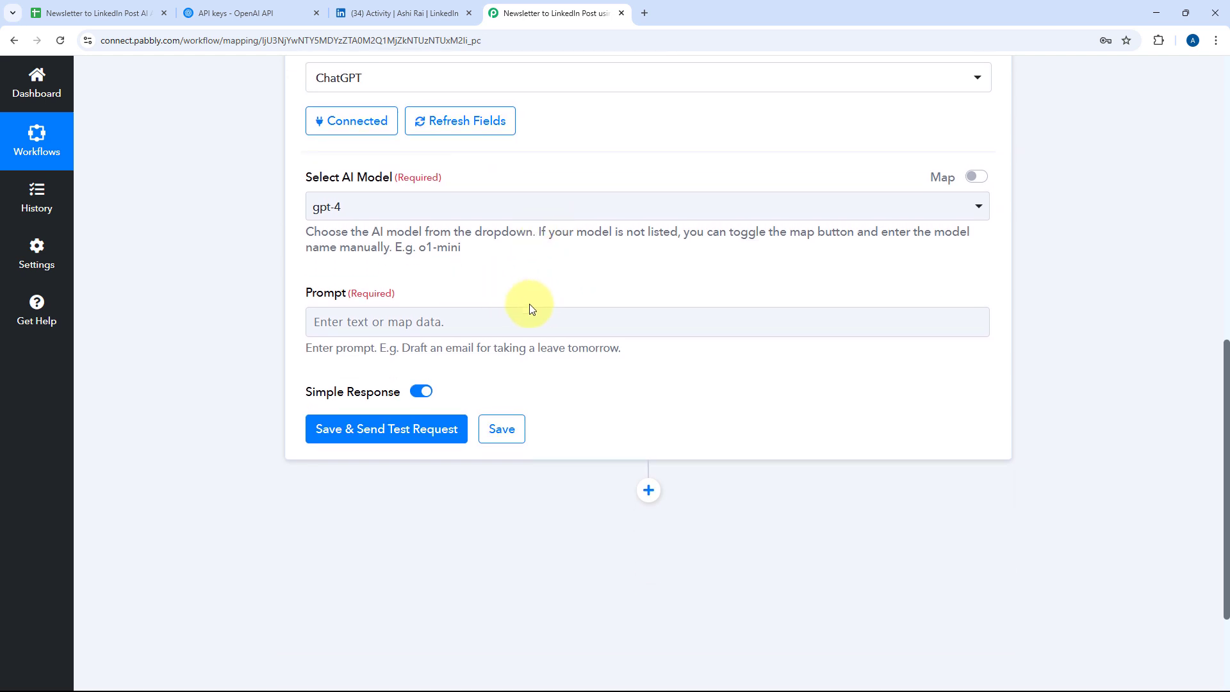
left_click(507, 219)
scroll(284, 239, "down", 1)
scroll(448, 276, "down", 1)
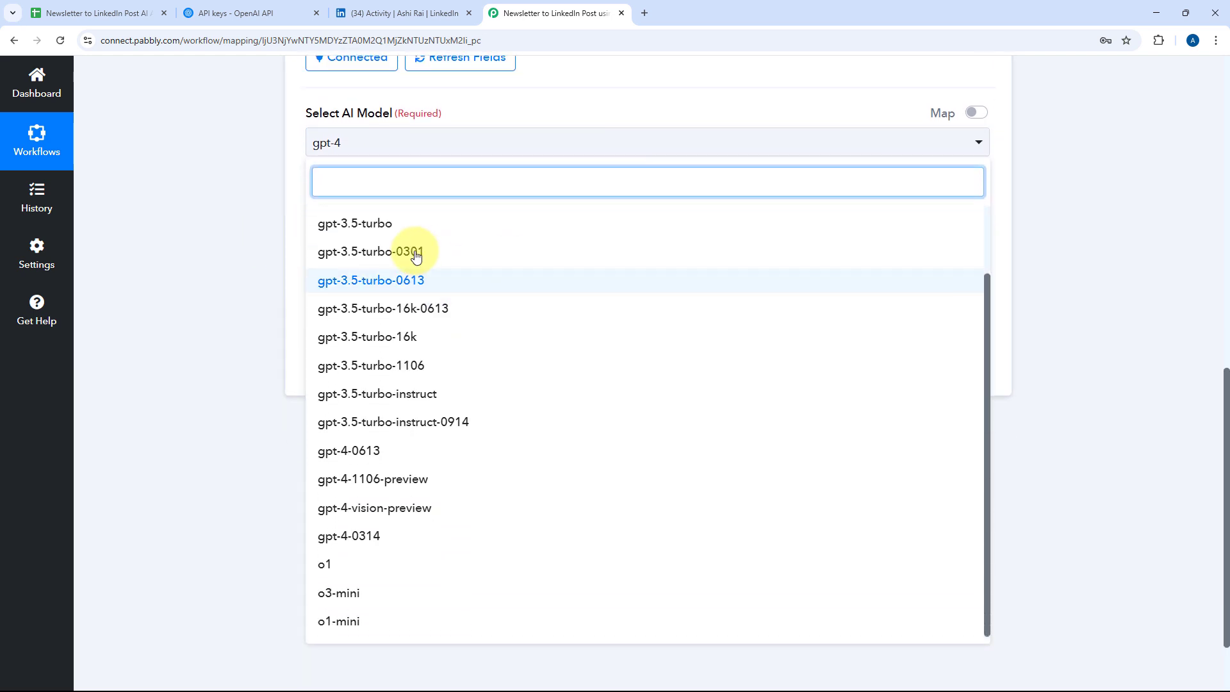
scroll(444, 289, "down", 2)
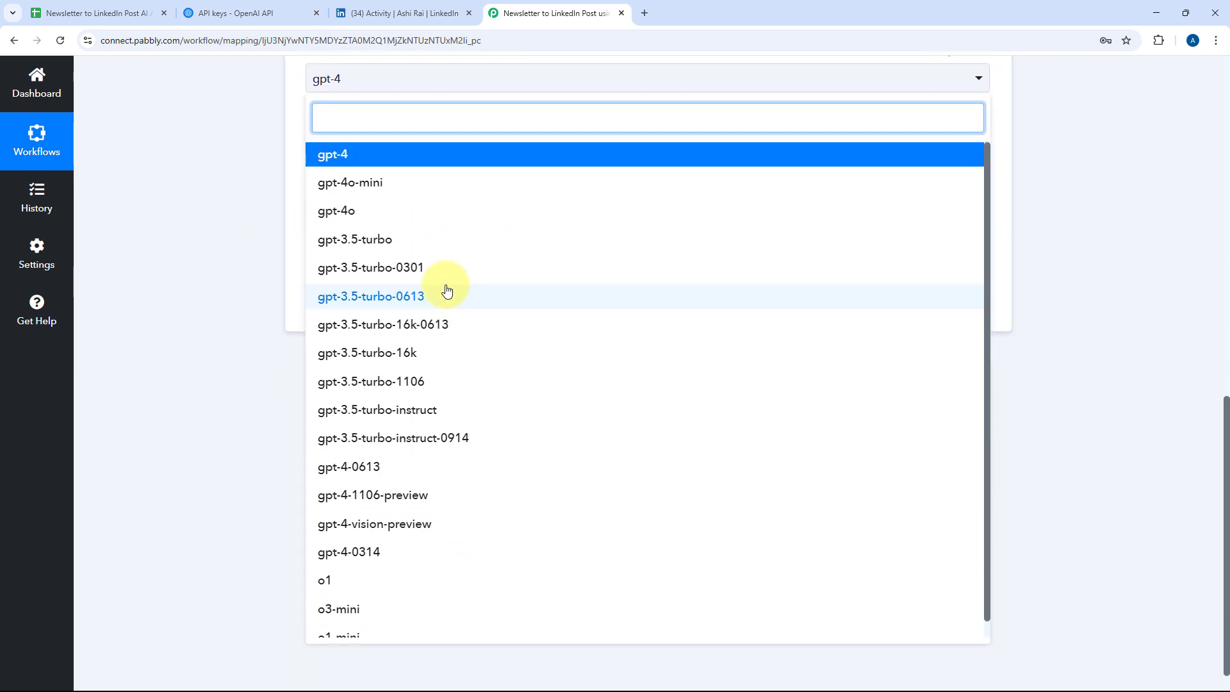
scroll(447, 290, "up", 1)
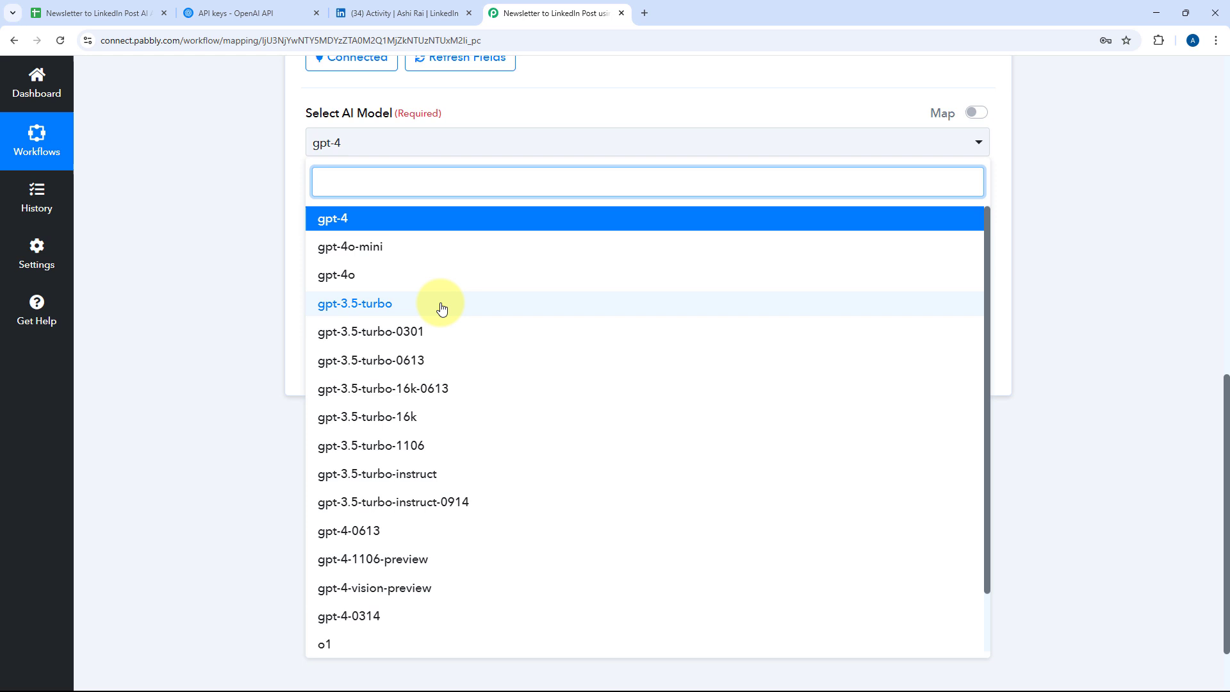
left_click(375, 248)
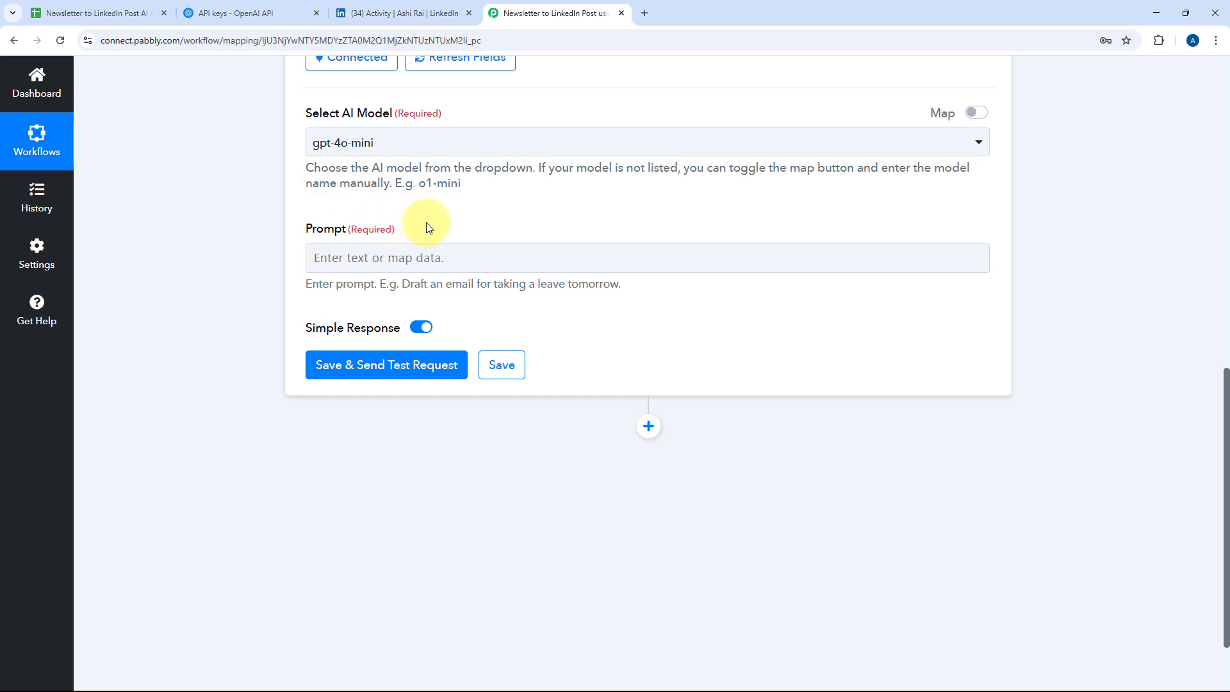
Step: Enter a LinkedIn content writer prompt with empty Newsletter Title and Newsletter Content lines, formatting instructions and a 200-300 word limit
left_click(435, 264)
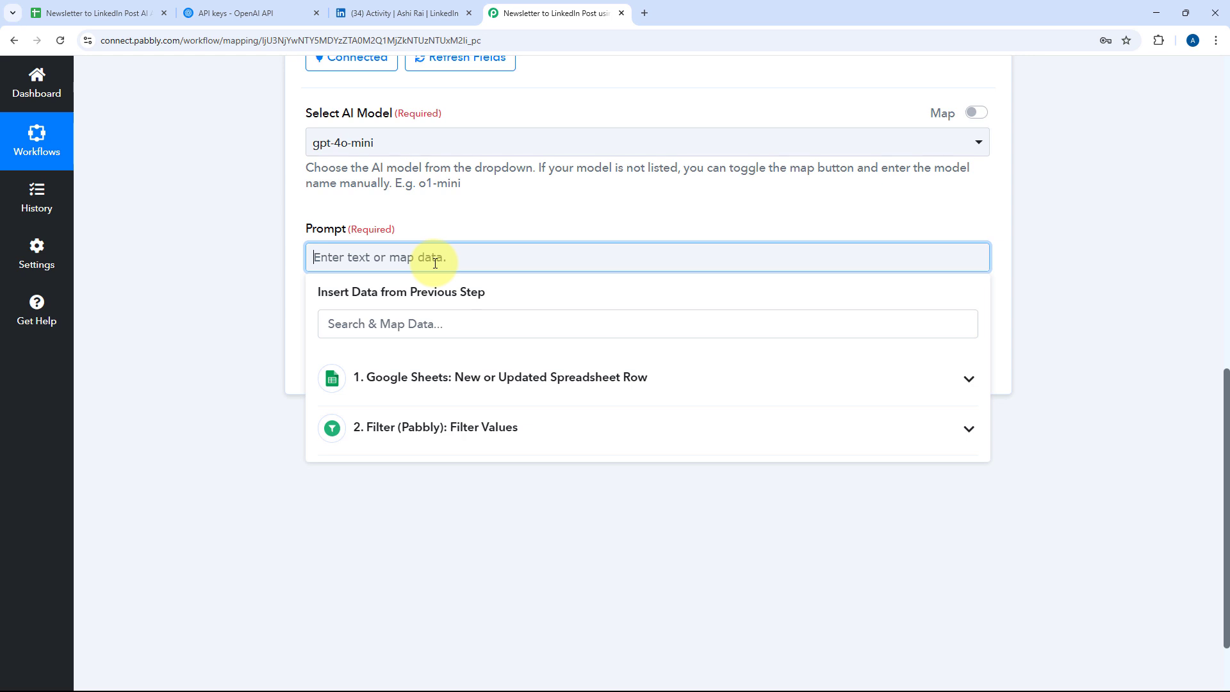
type("You are an expert LinkedIn content writer. Generate a concise, engaging LinkedIn post based on the following newsletter. The post should be professional yet conversational, encouraging engagement.  Newsletter Title: Newsletter Content:  Format the LinkedIn post with short, impactful sentences and relevant emojis. End with a thought-provoking question or a call-to-action to drive engagement.  Keep it within 200-300 words.")
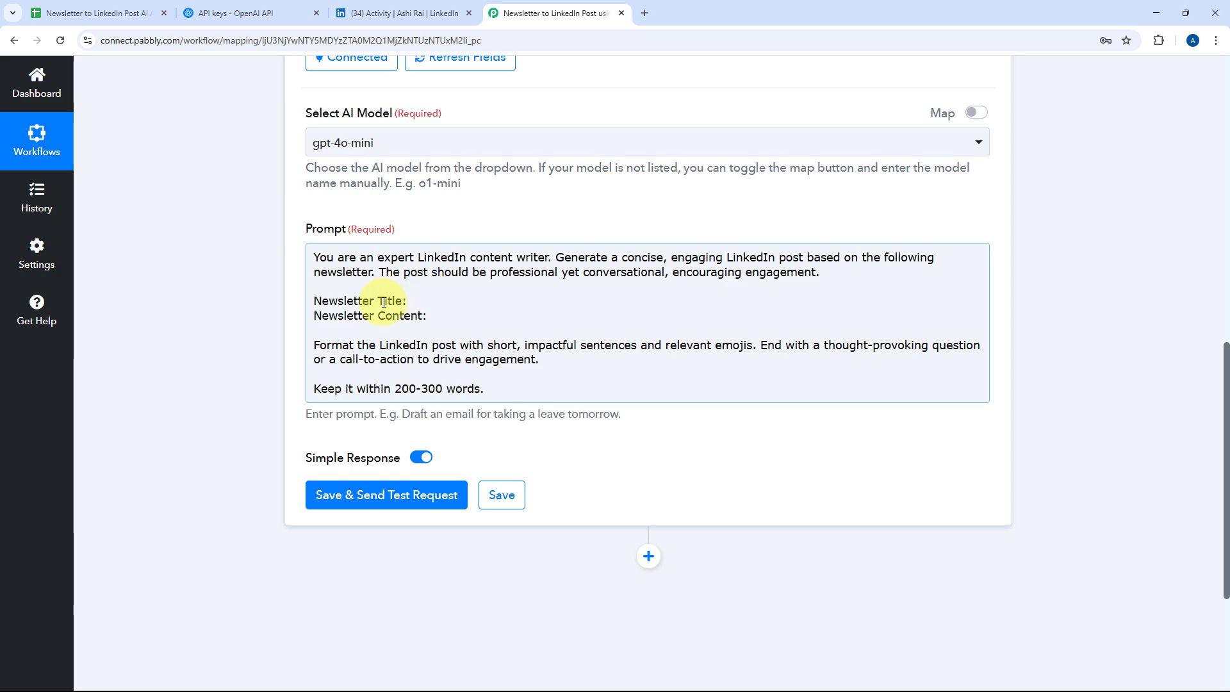
Step: Review the newsletter title and content in the spreadsheet and in the Google Sheets trigger's received response
left_click(118, 5)
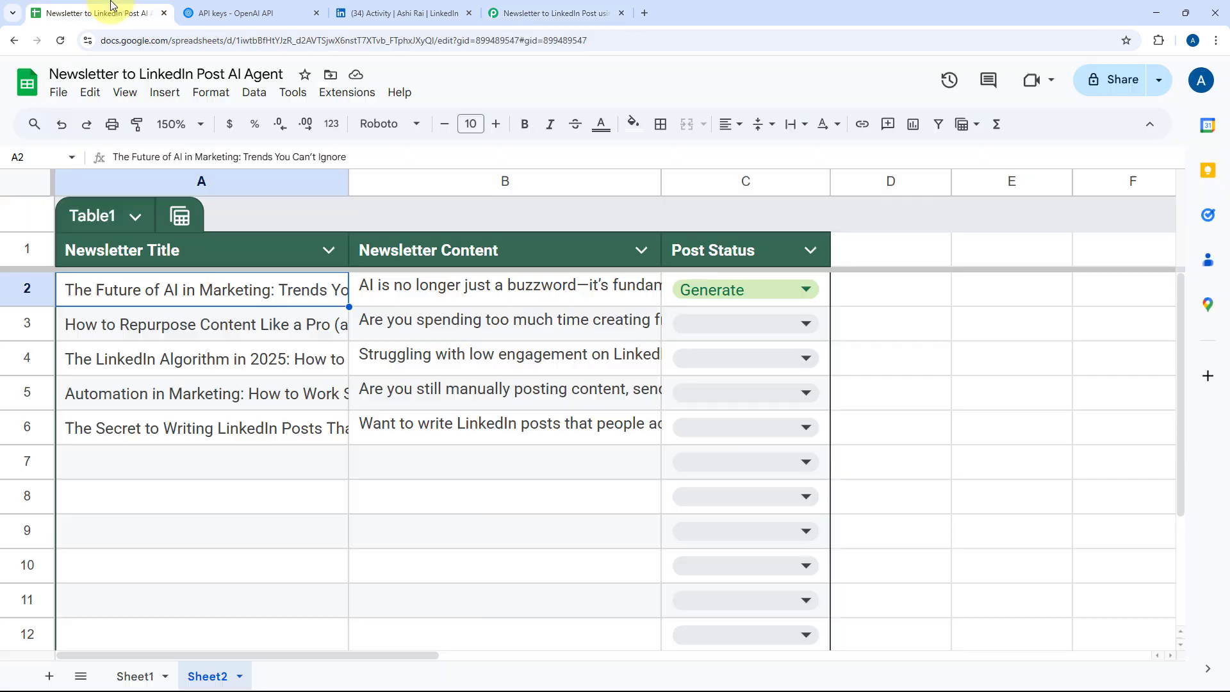
left_click(524, 17)
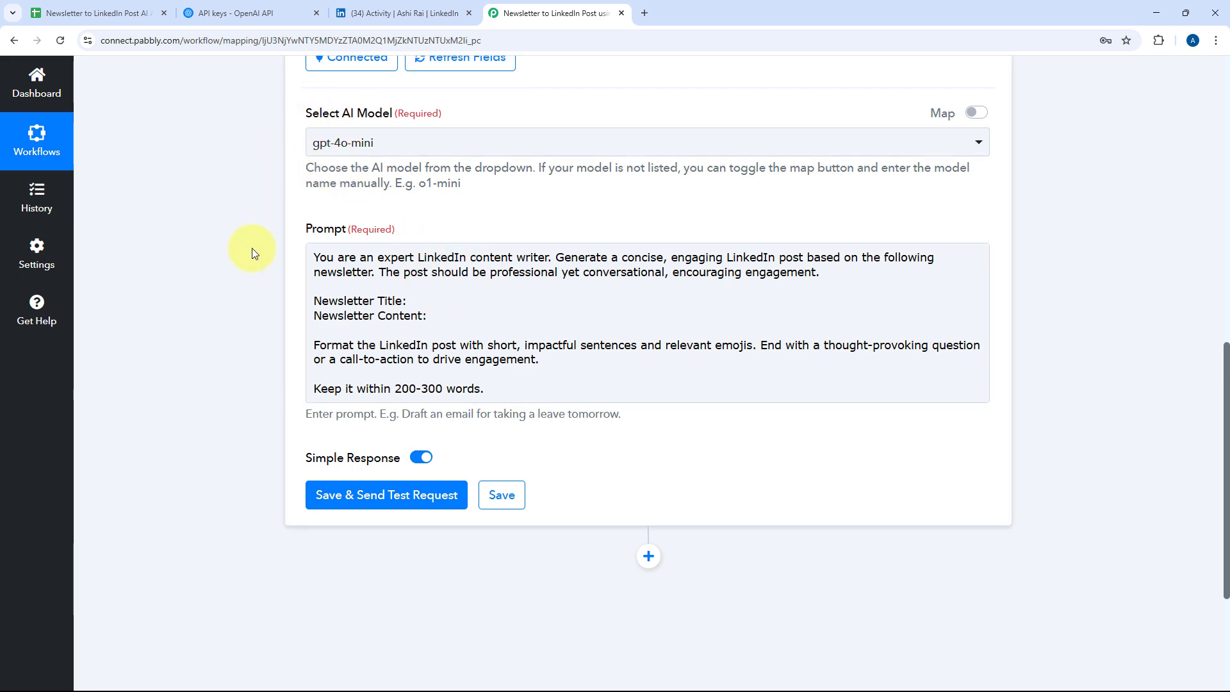
scroll(572, 283, "up", 10)
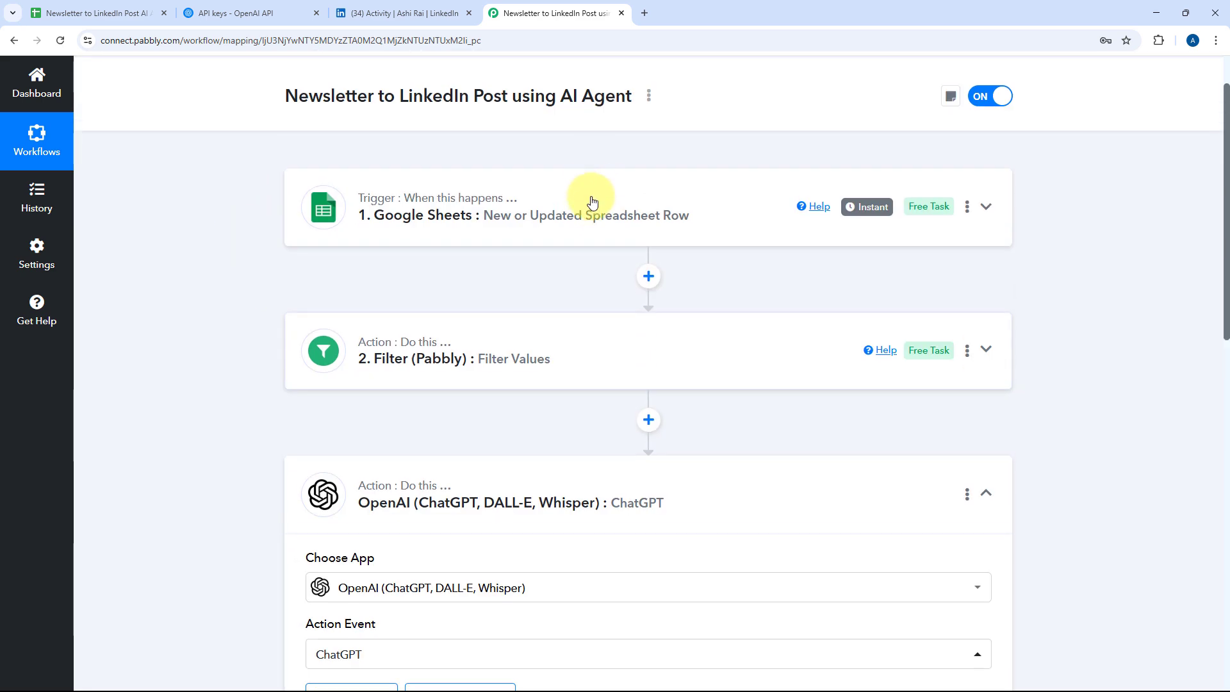
left_click(592, 202)
scroll(230, 330, "down", 5)
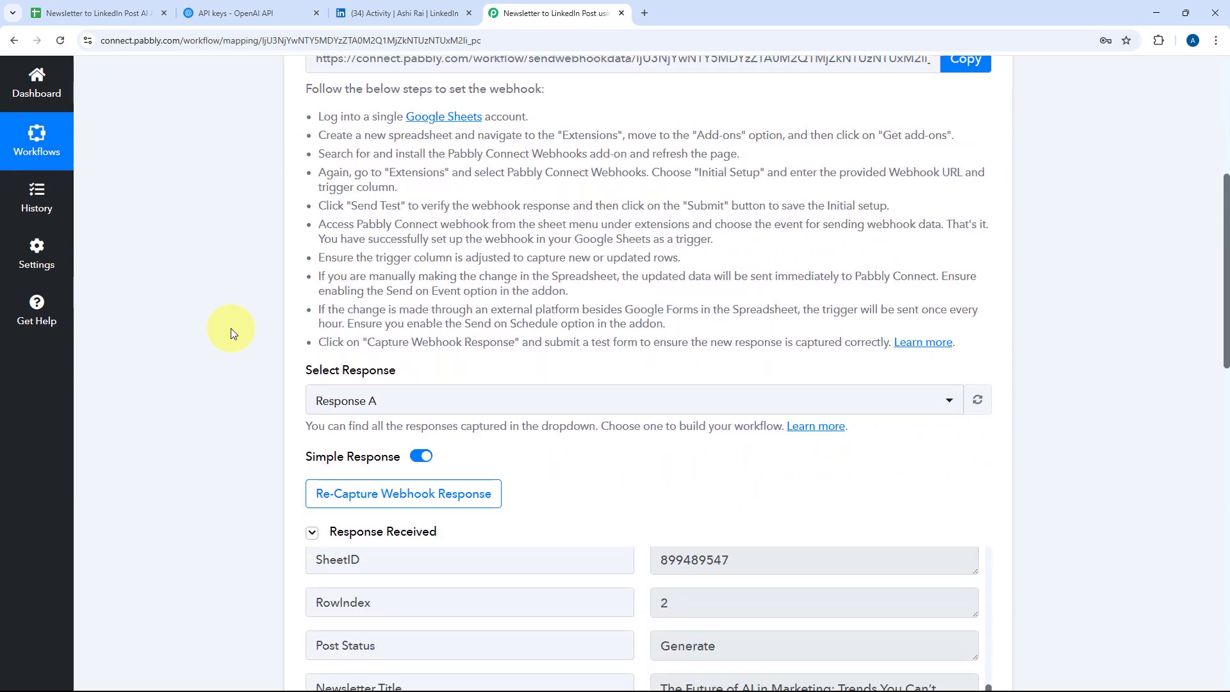
scroll(231, 328, "down", 6)
triple_click(679, 302)
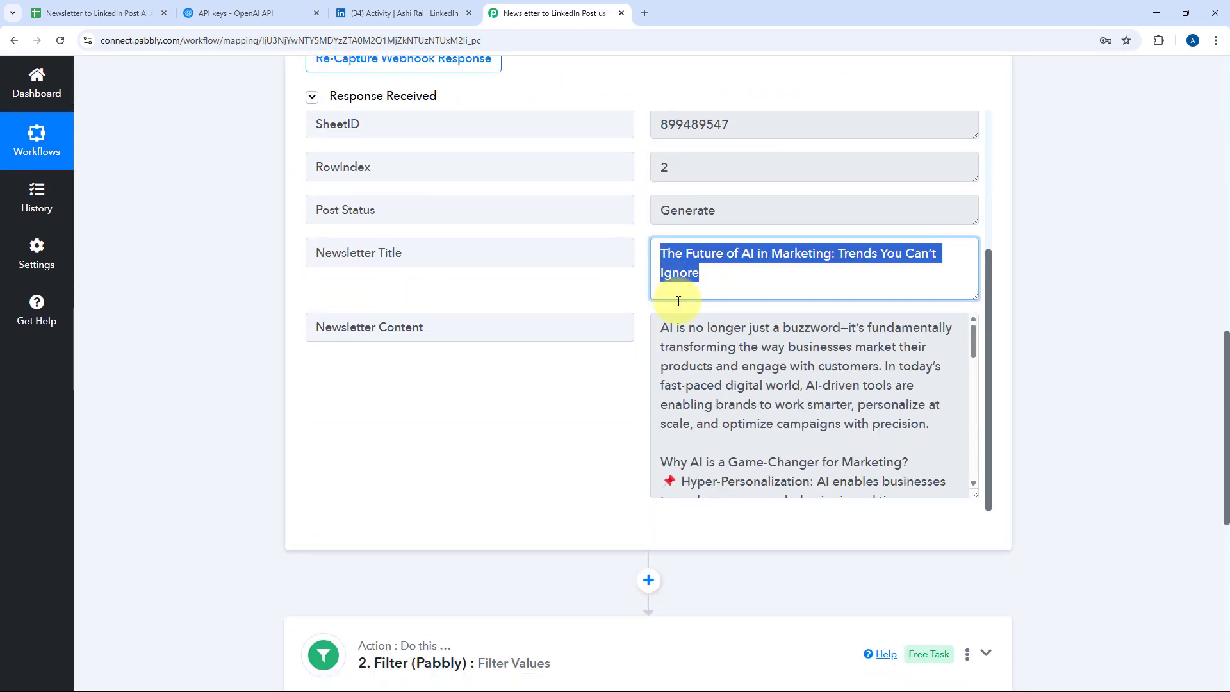
left_click(667, 328)
scroll(233, 385, "down", 6)
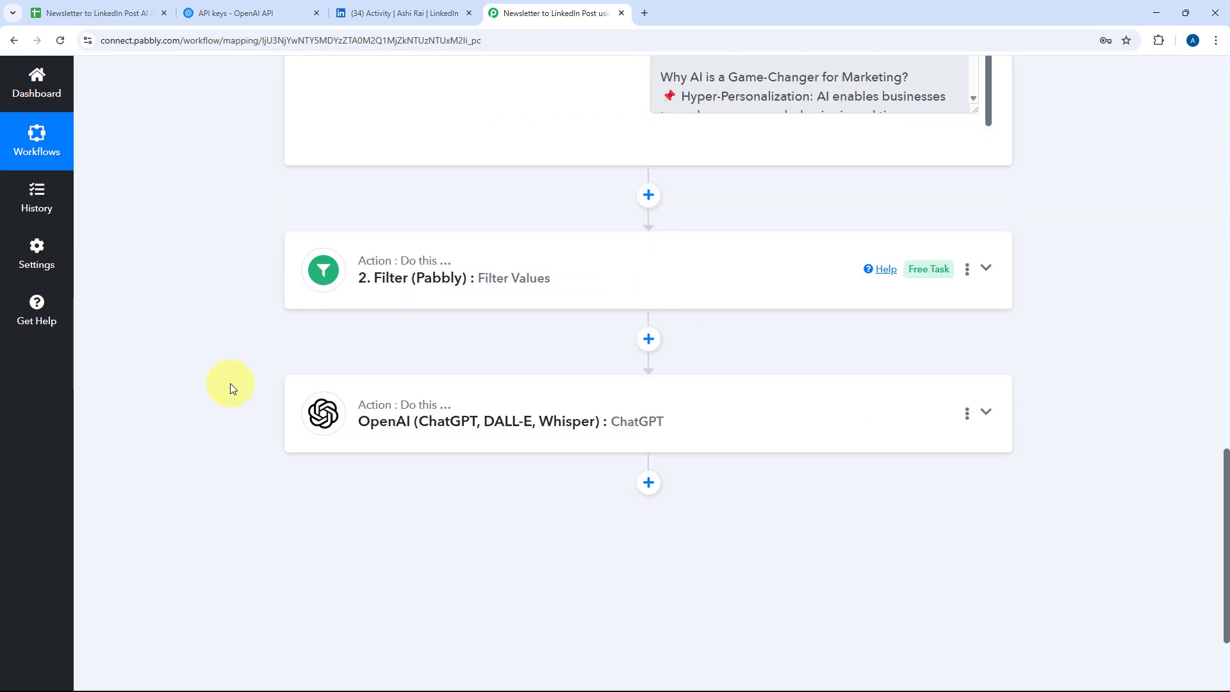
Step: Reopen the OpenAI action's settings and review its prompt
scroll(231, 388, "down", 2)
left_click(563, 256)
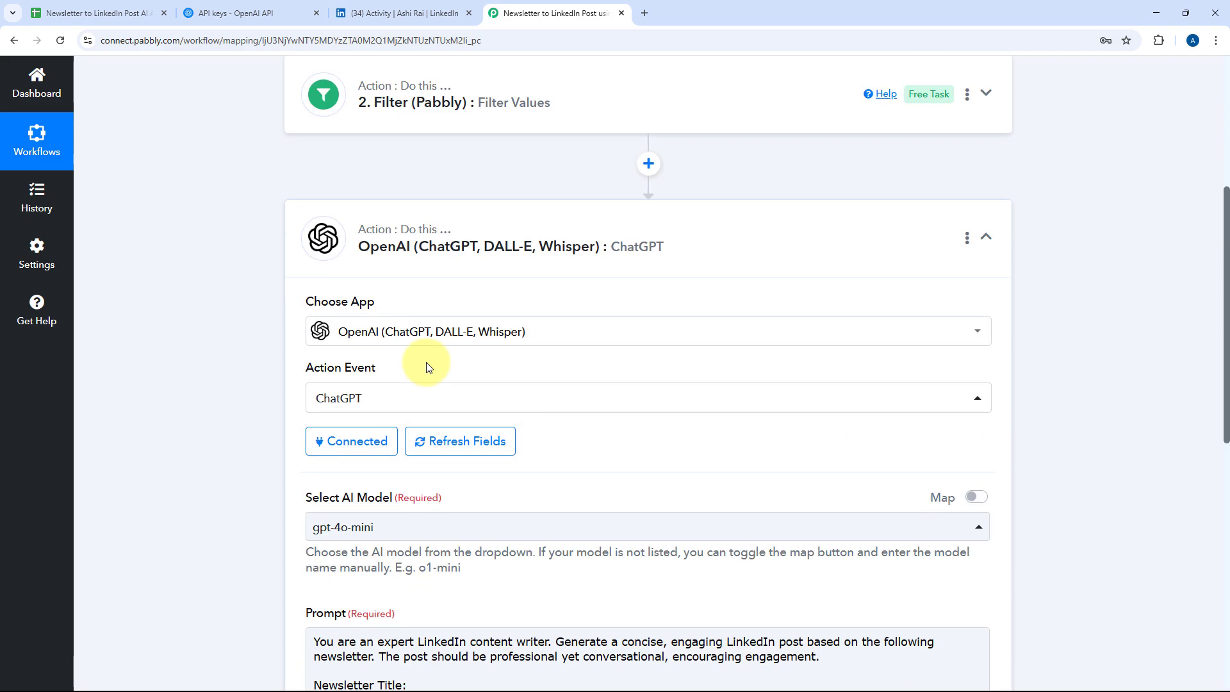
scroll(429, 367, "down", 3)
scroll(459, 356, "up", 8)
scroll(535, 324, "down", 4)
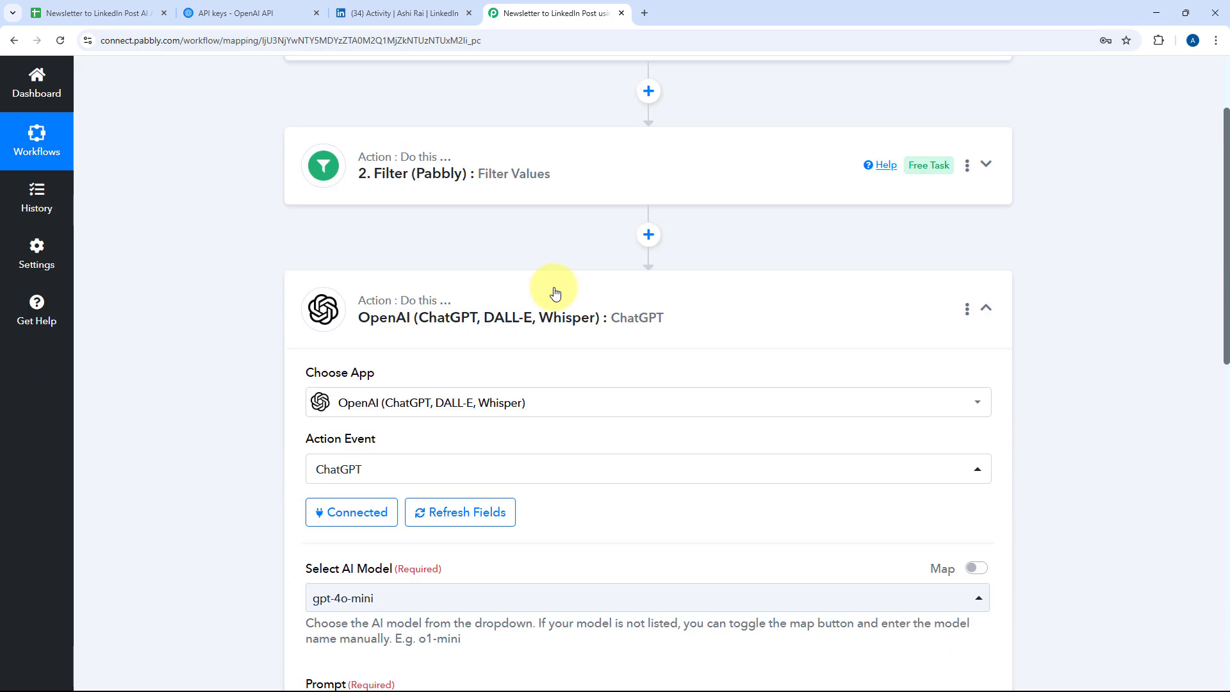
scroll(554, 293, "down", 3)
scroll(537, 367, "down", 3)
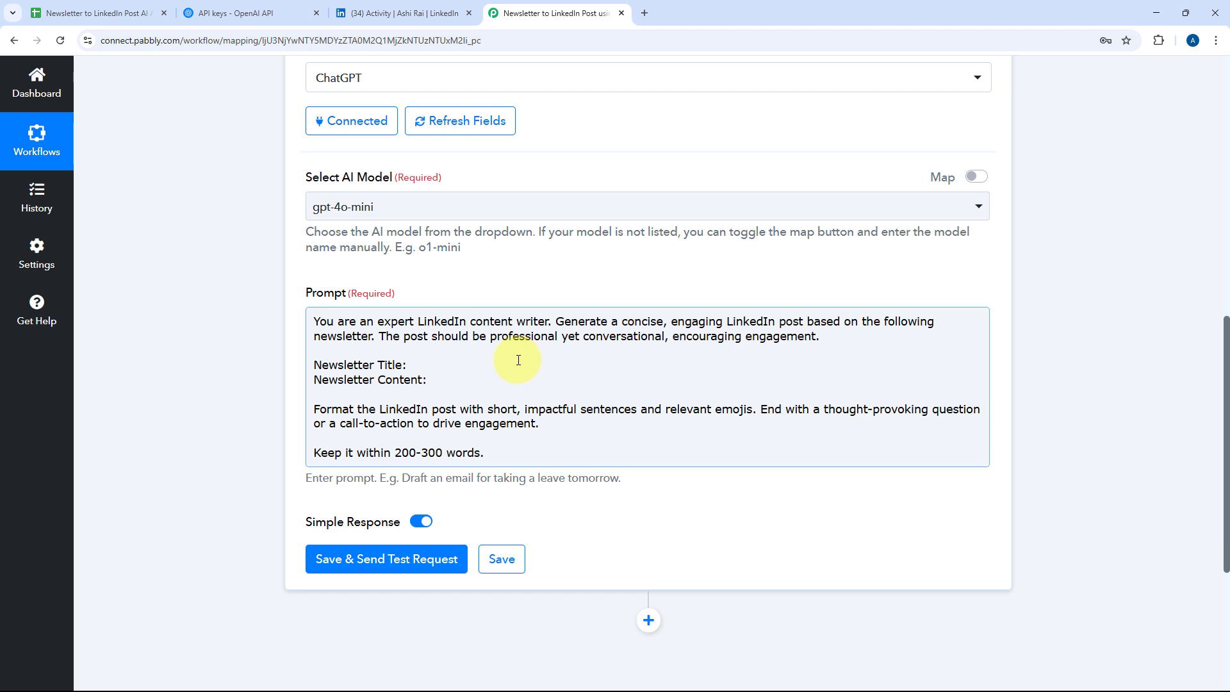
Step: Map the Newsletter Title from the Google Sheets trigger into the Newsletter Title line of the prompt
scroll(214, 359, "down", 2)
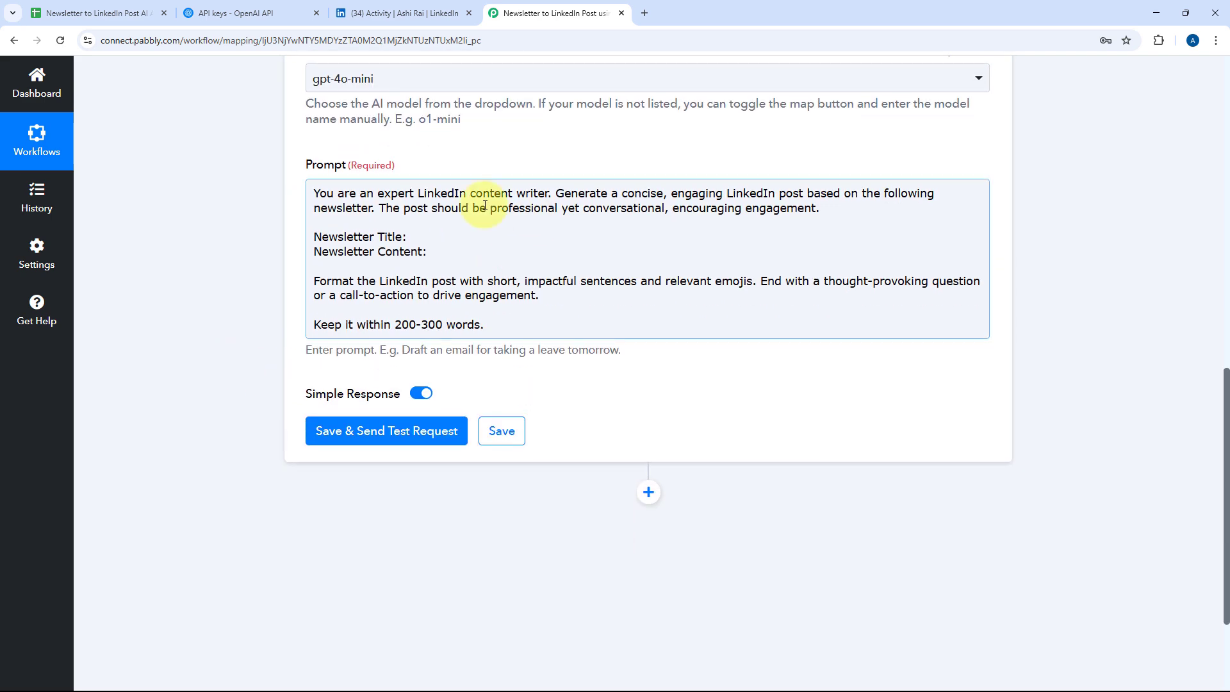
left_click(438, 223)
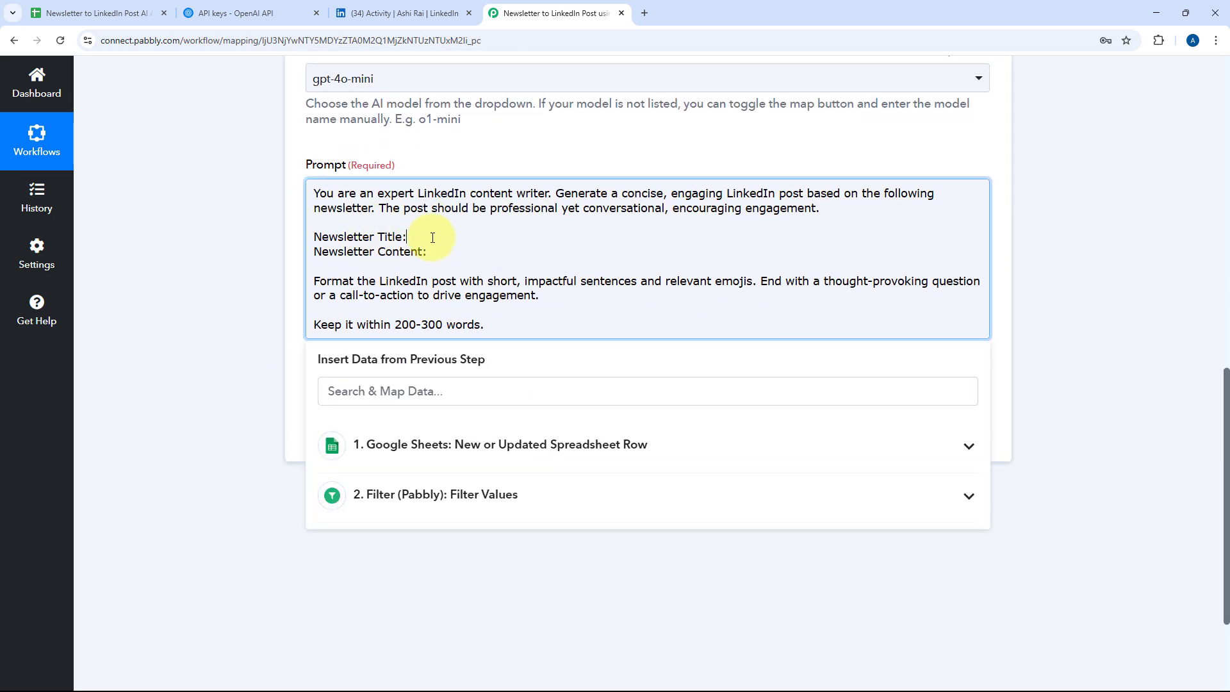
left_click(433, 238)
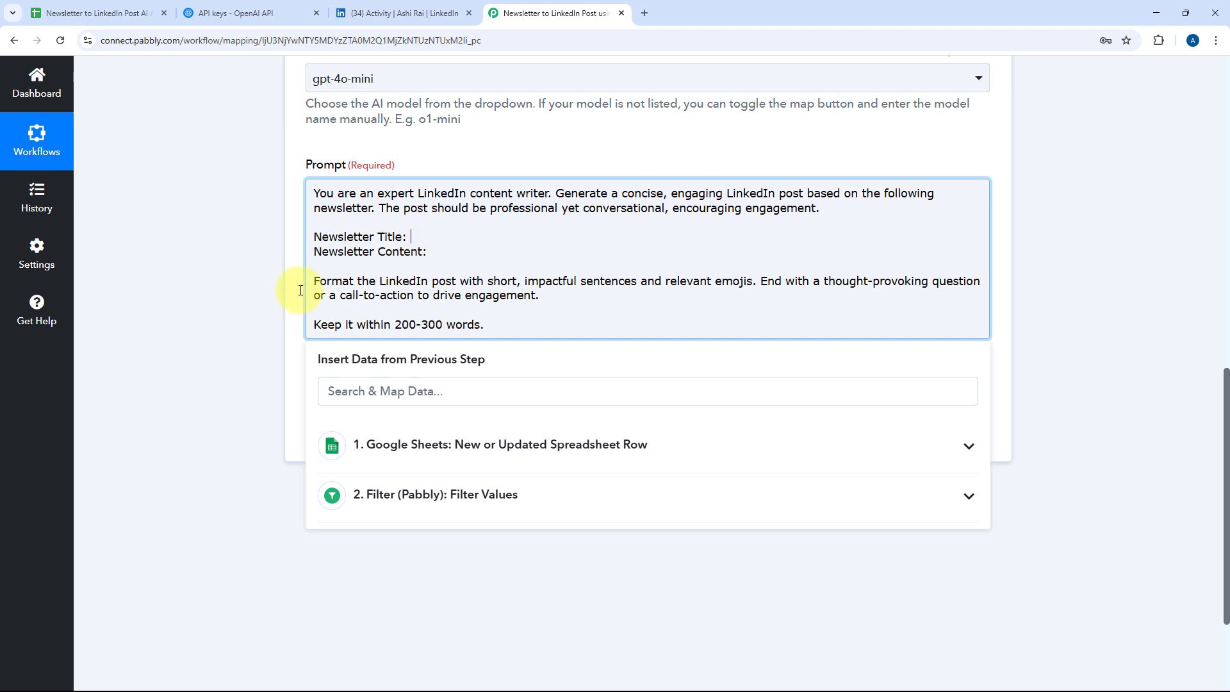
left_click(486, 453)
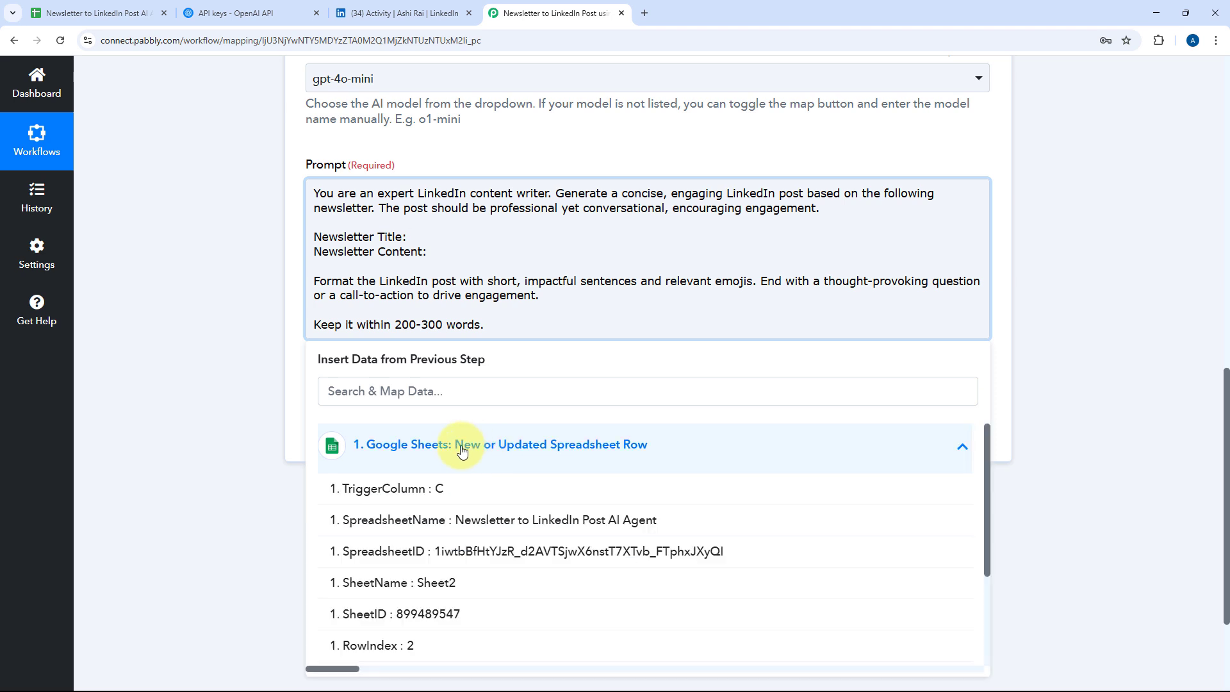
scroll(474, 519, "down", 3)
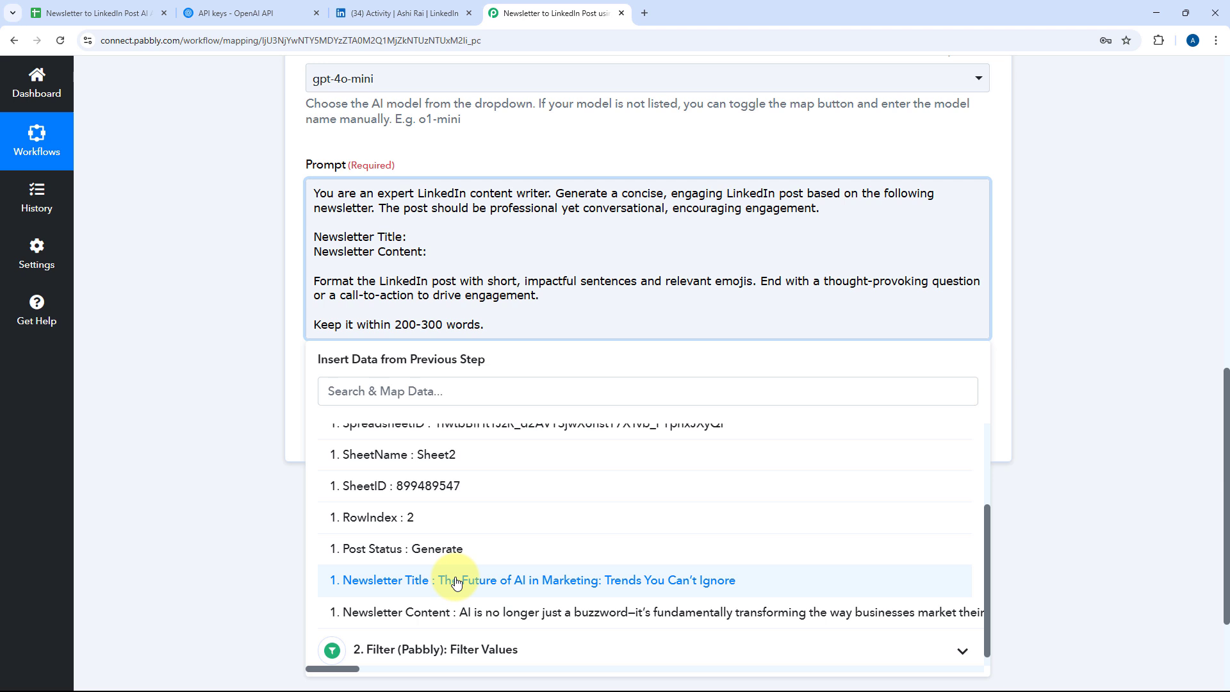
left_click(456, 581)
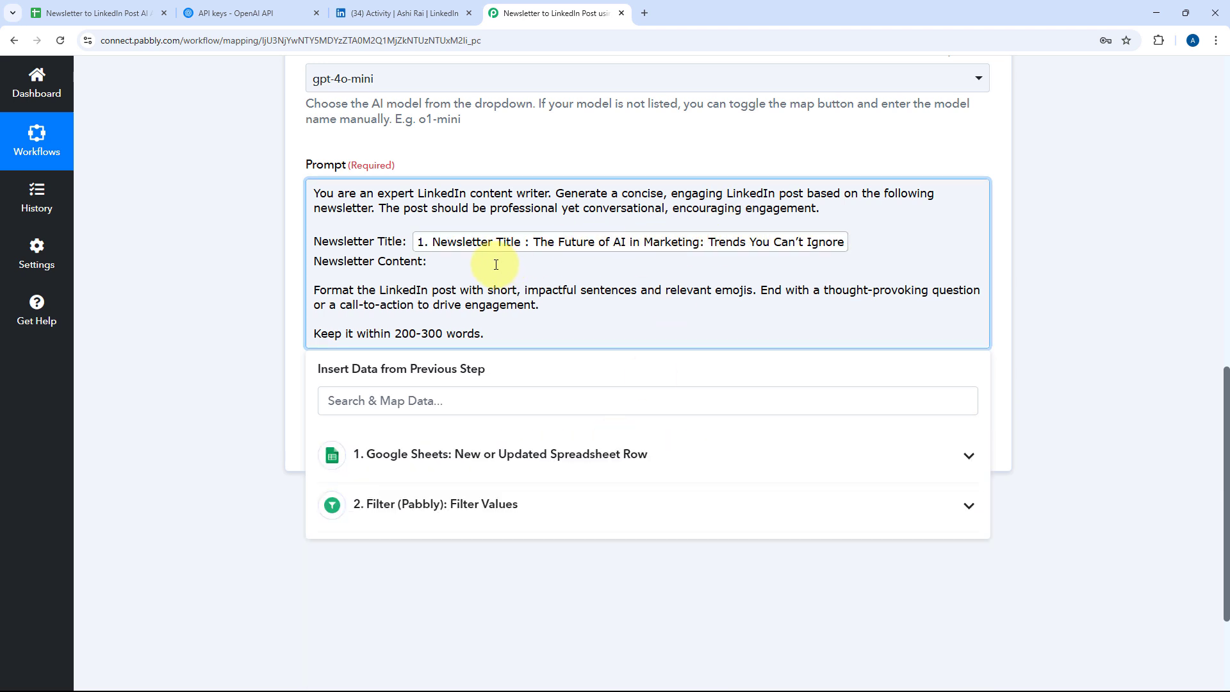
Step: Map the Newsletter Content from the Google Sheets trigger into the Newsletter Content line of the prompt
left_click(483, 455)
scroll(453, 523, "down", 3)
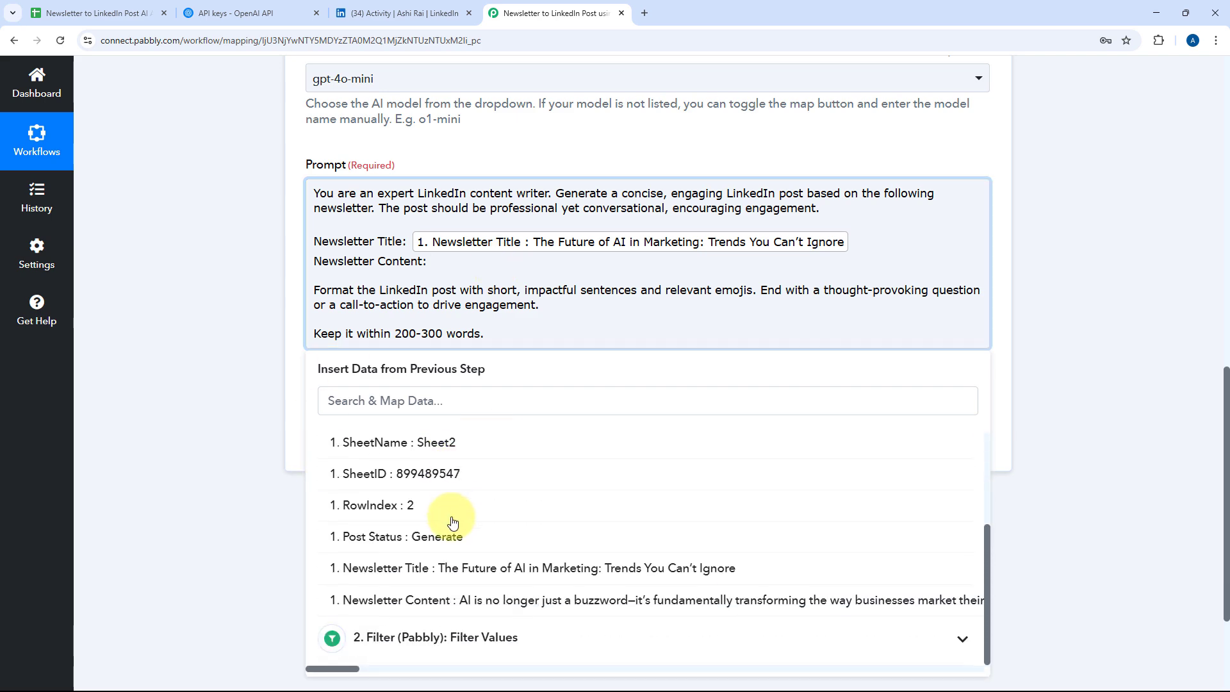
left_click(446, 604)
left_click(295, 309)
Step: Review the prompt's formatting instructions, word limit and mapped newsletter title and content
scroll(503, 359, "down", 1)
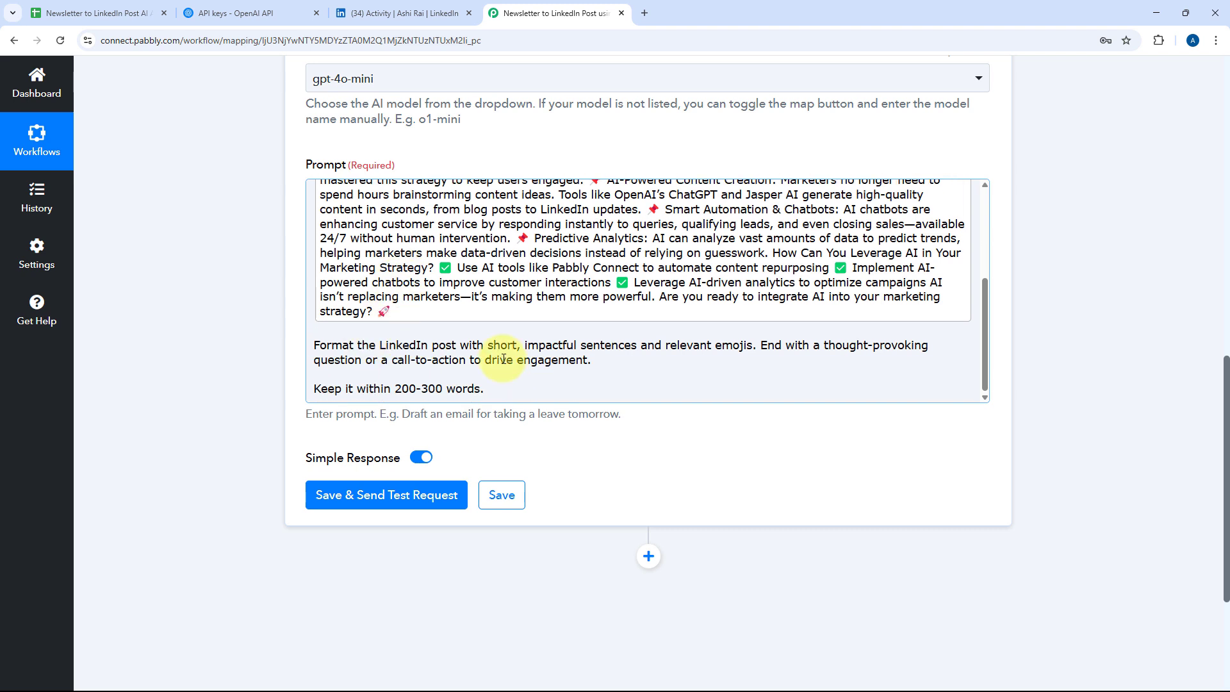
left_click_drag(486, 392, 310, 349)
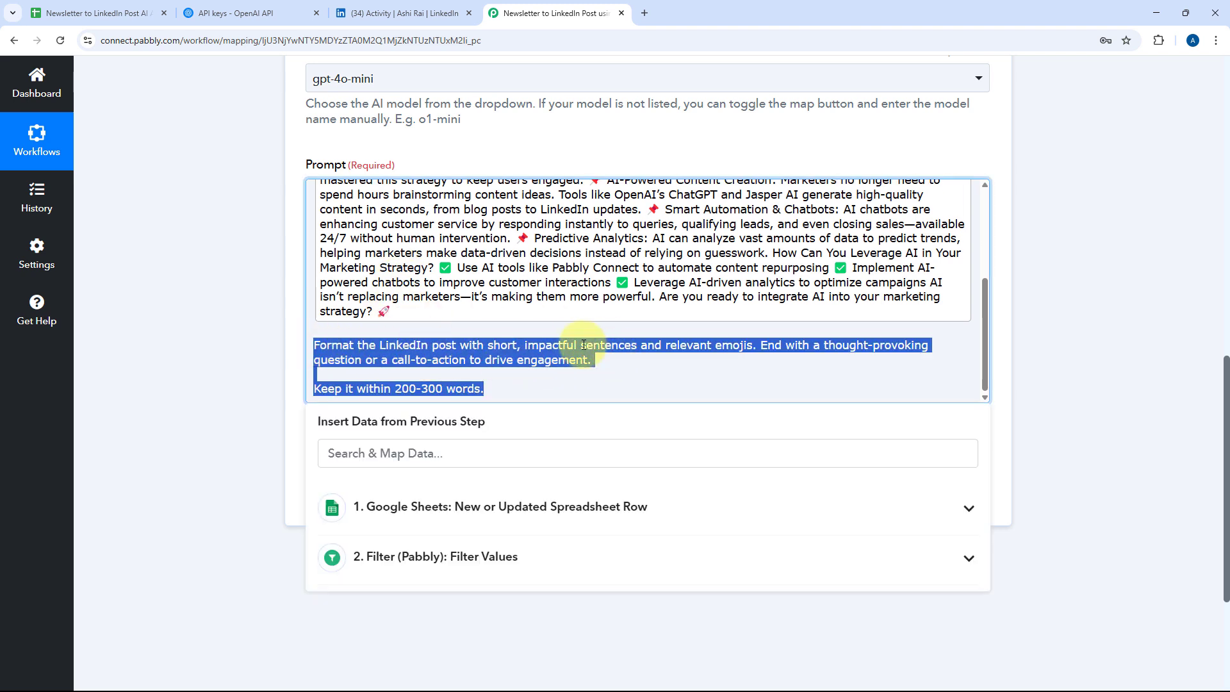
left_click(499, 389)
left_click_drag(499, 389, 312, 389)
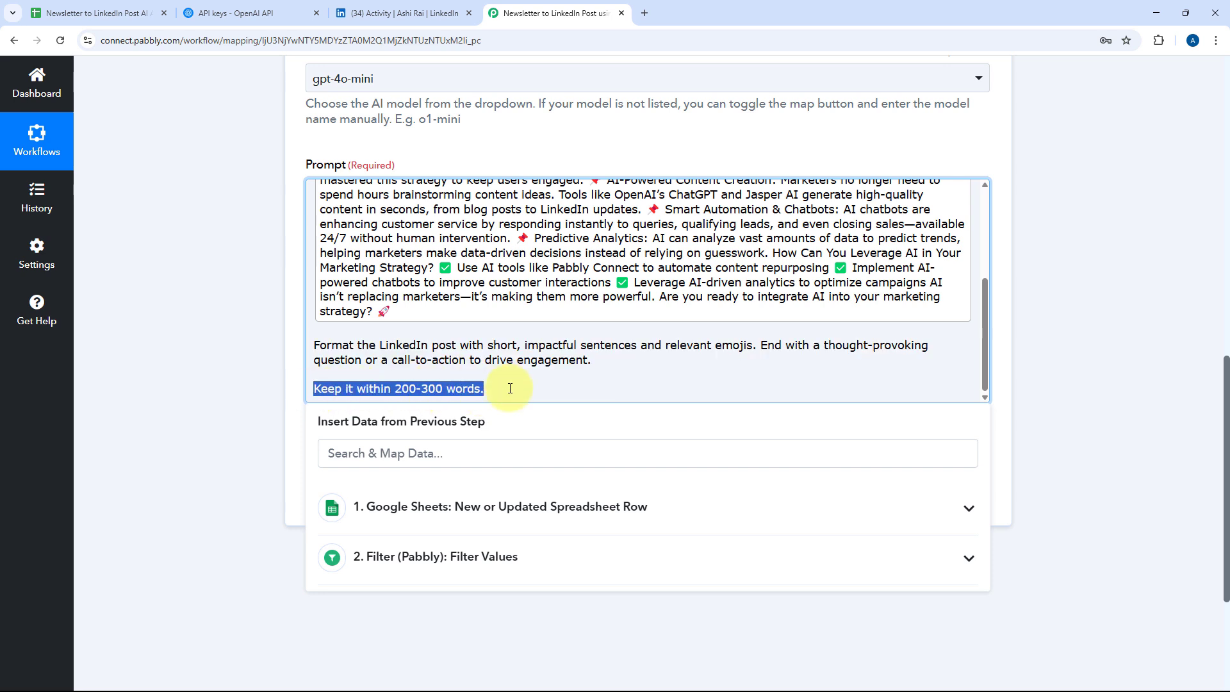
left_click(296, 336)
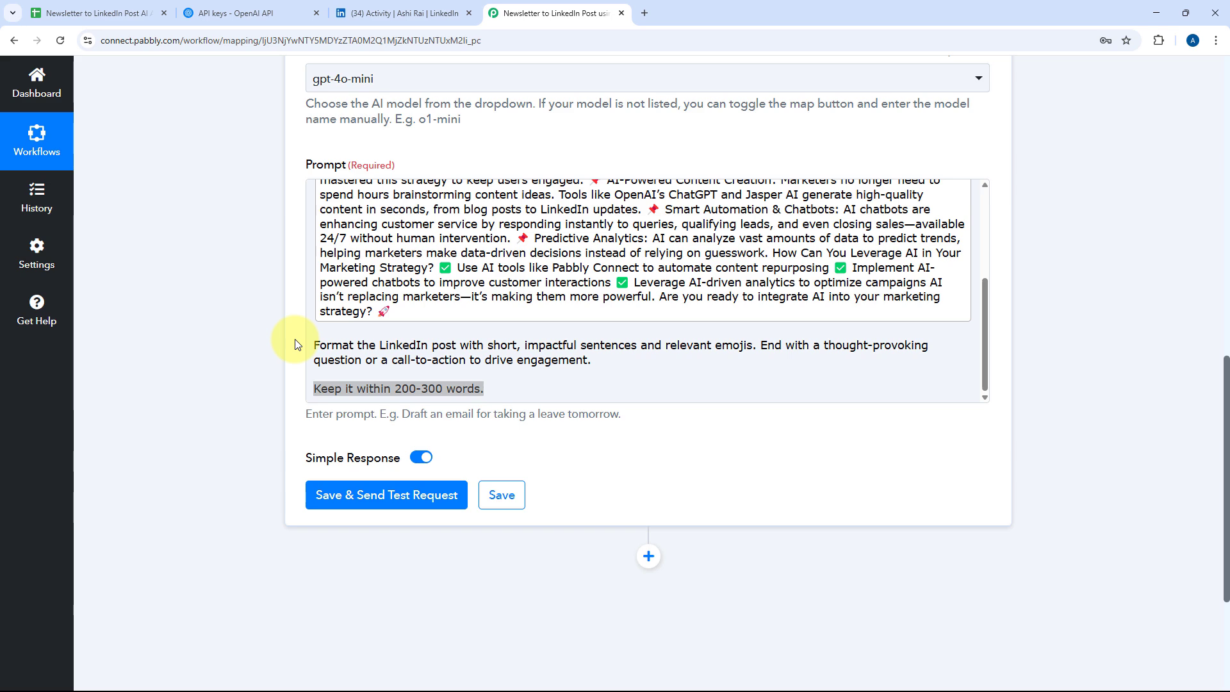
scroll(522, 370, "up", 3)
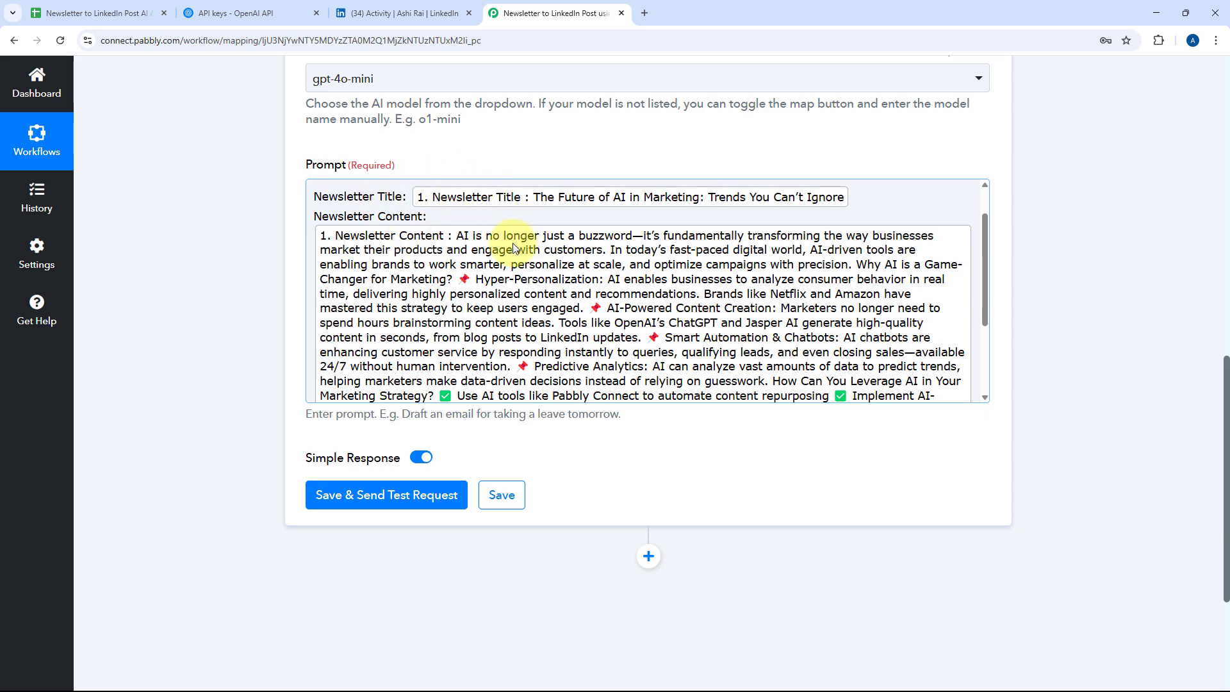
scroll(384, 250, "down", 1)
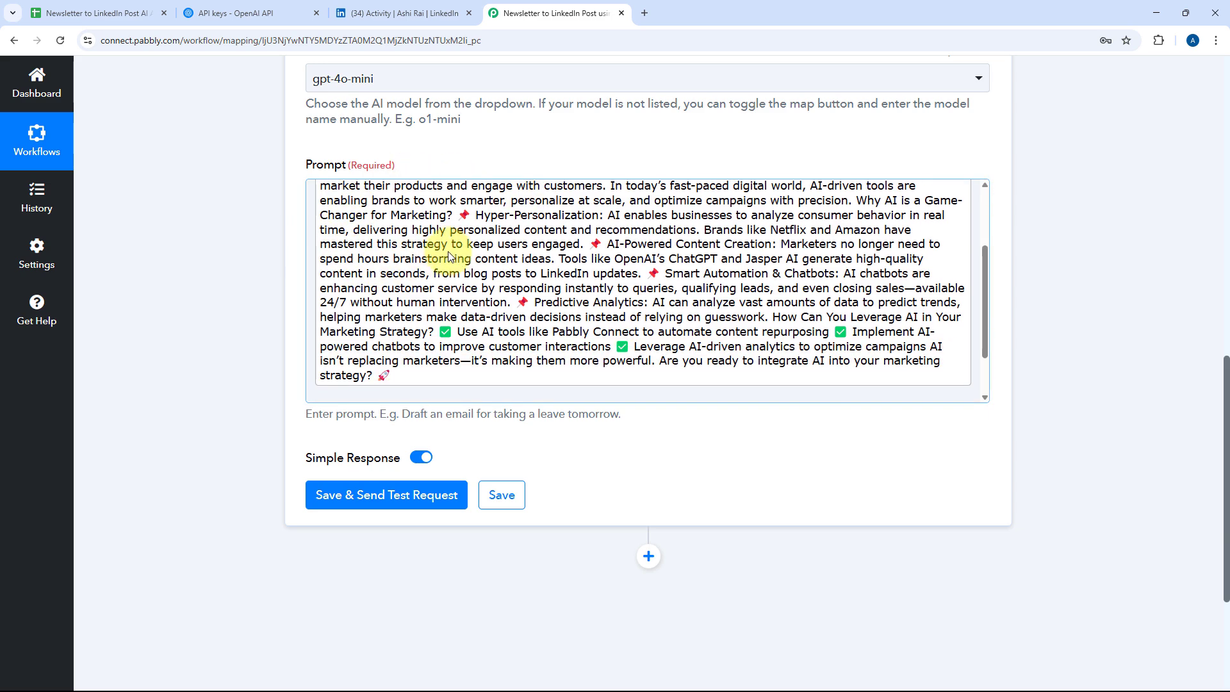
scroll(285, 294, "down", 1)
scroll(285, 293, "up", 2)
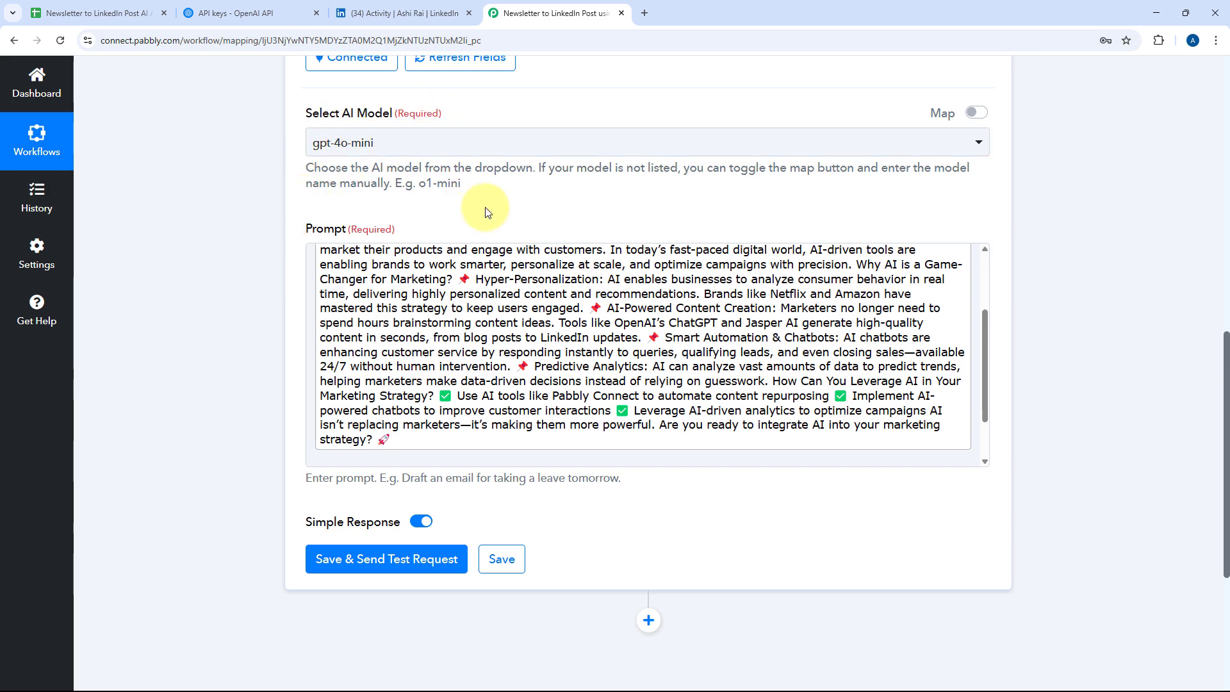
Step: Save the ChatGPT action and send a test request
scroll(485, 212, "down", 3)
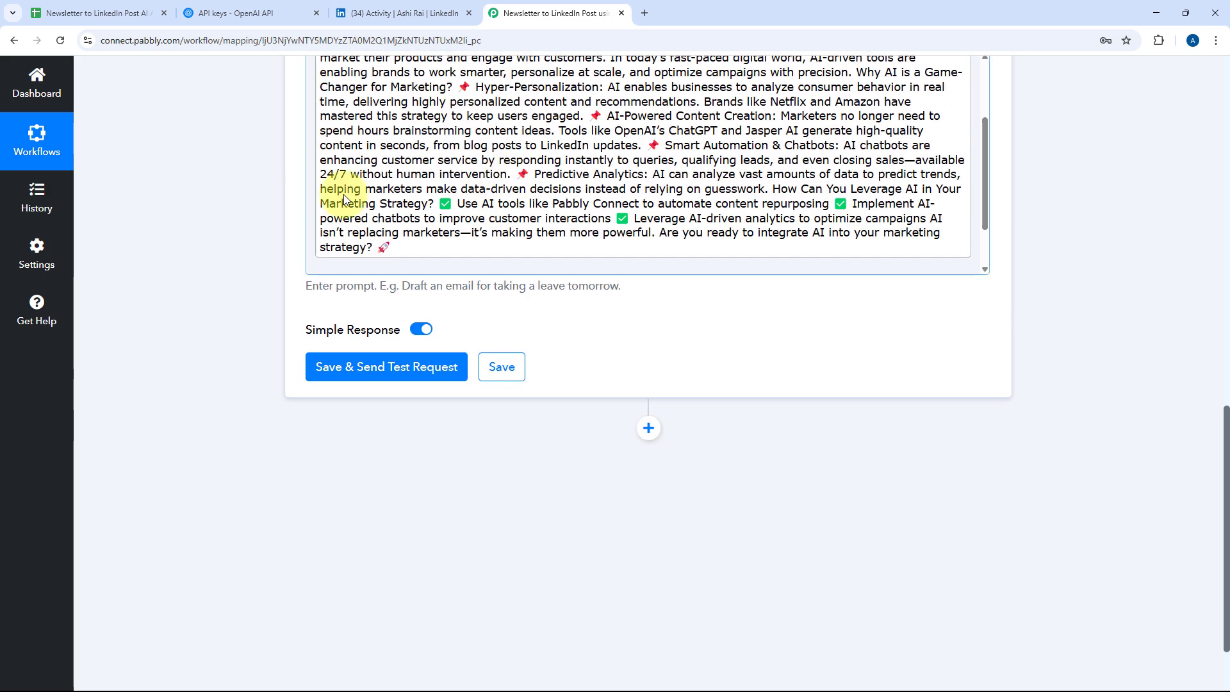
left_click(398, 366)
scroll(649, 314, "down", 2)
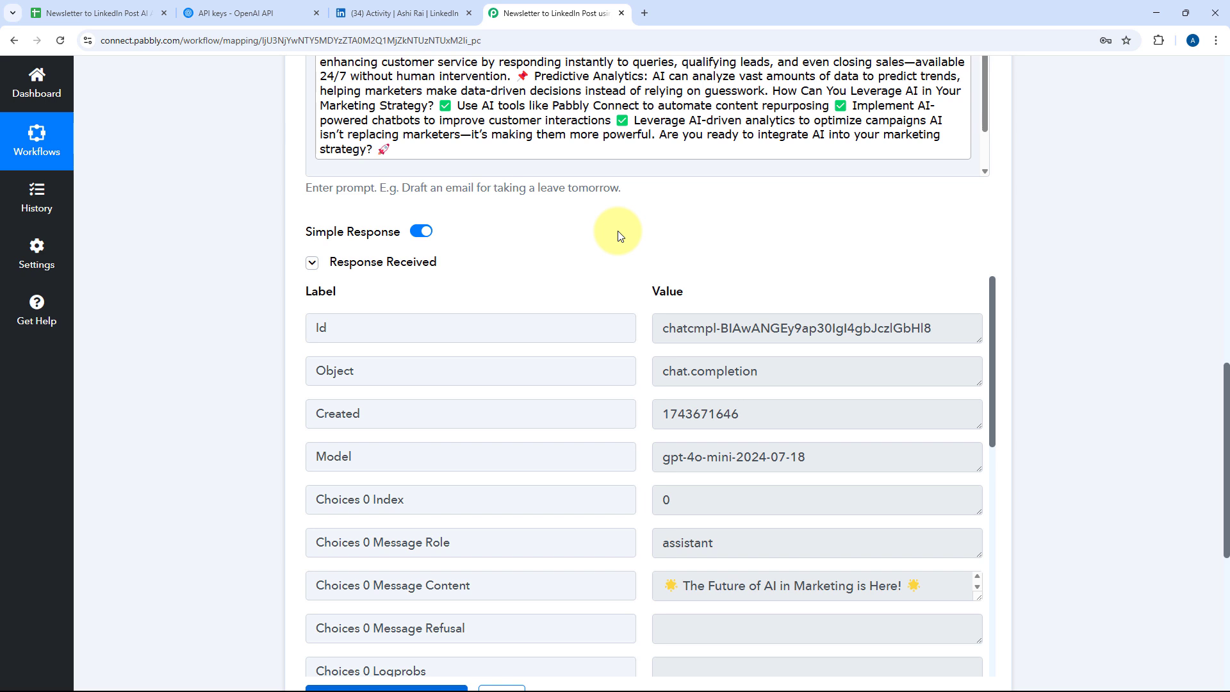
Step: Enlarge the Choices 0 Message Content value in the received response to examine the generated post
scroll(620, 235, "down", 2)
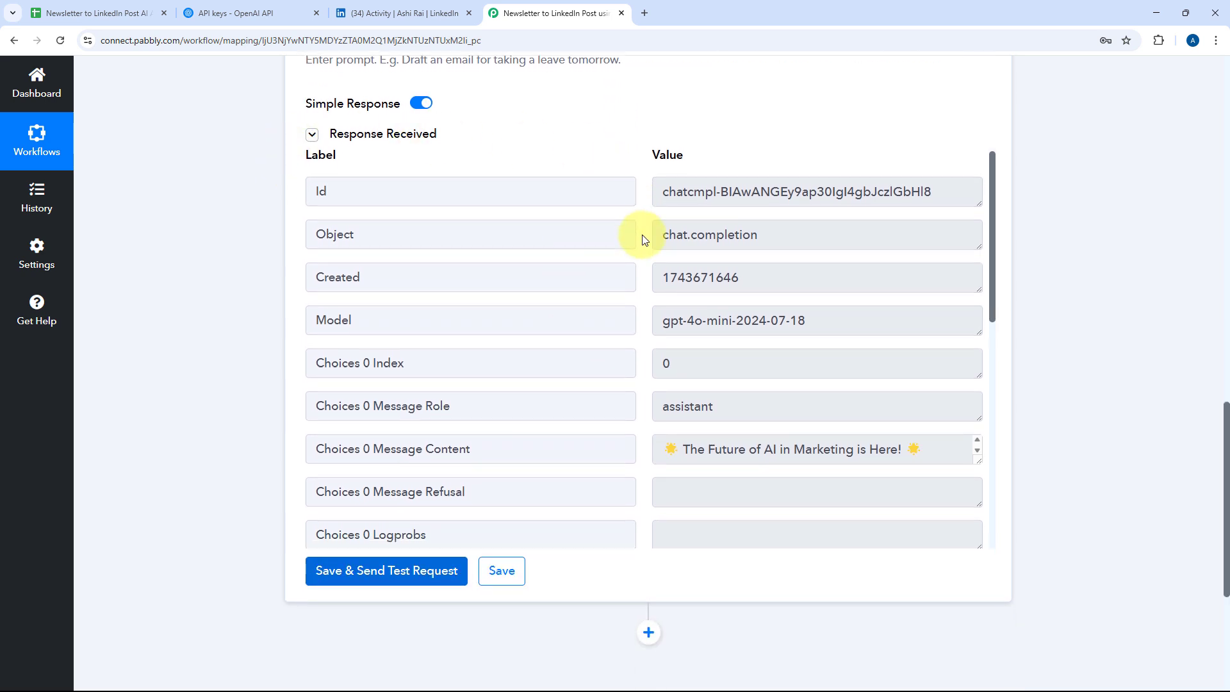
scroll(641, 239, "down", 3)
left_click_drag(491, 266, 374, 267)
left_click_drag(979, 277, 975, 538)
scroll(862, 324, "down", 2)
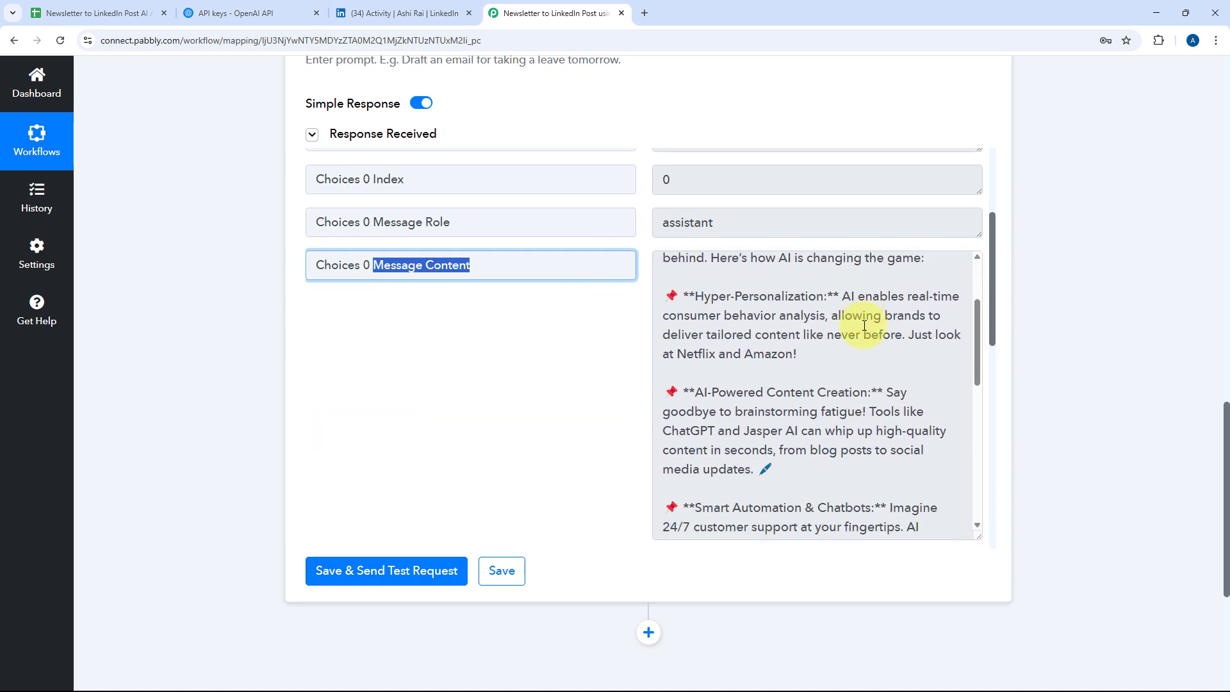
scroll(865, 326, "down", 1)
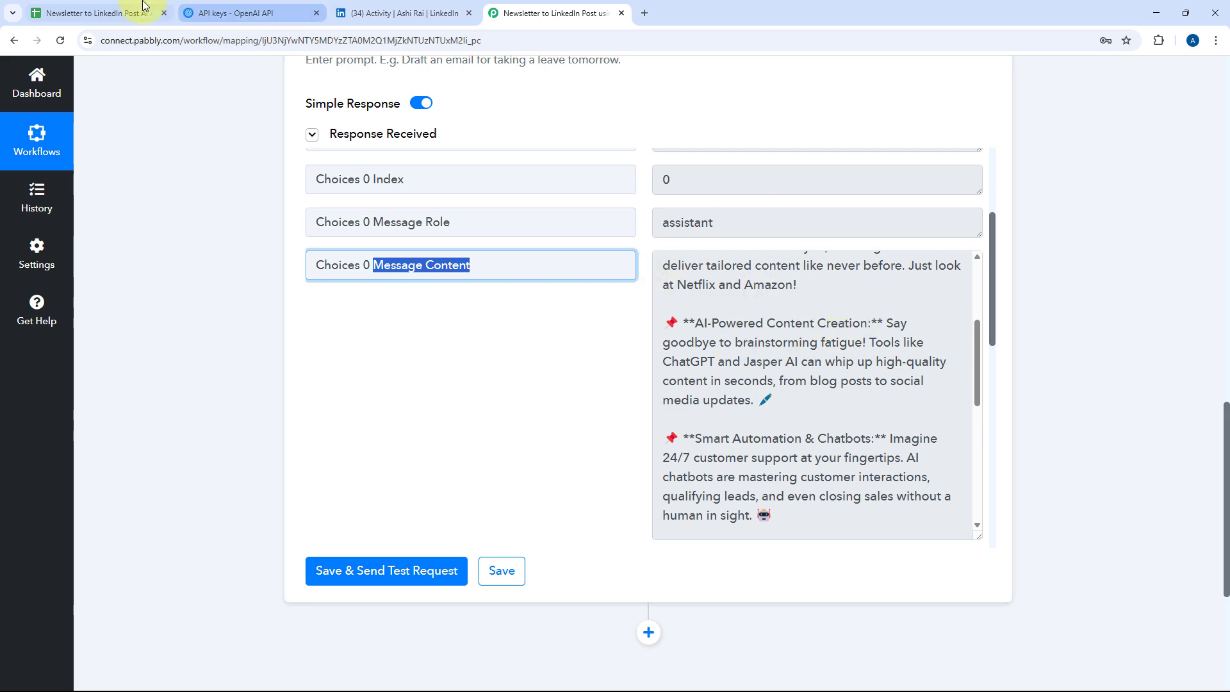
Step: Check the newsletter spreadsheet briefly and read the generated LinkedIn post in the ChatGPT response through to its hashtags
left_click(96, 13)
left_click(500, 13)
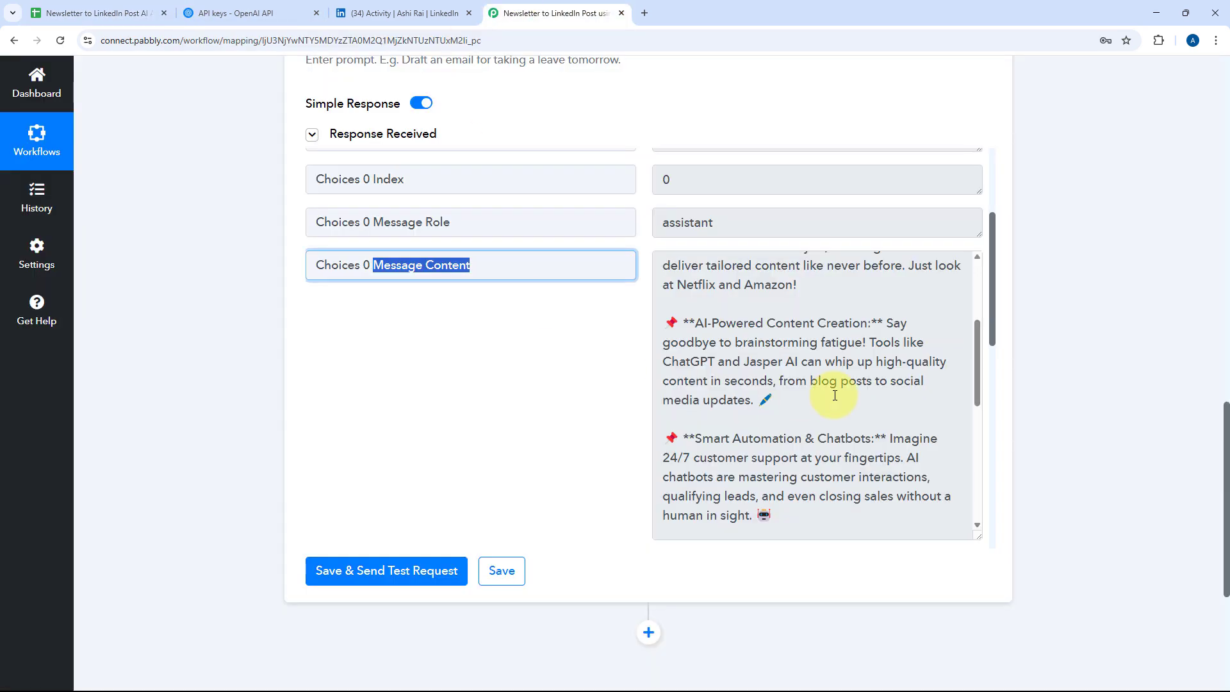
scroll(856, 318, "up", 3)
scroll(813, 310, "down", 4)
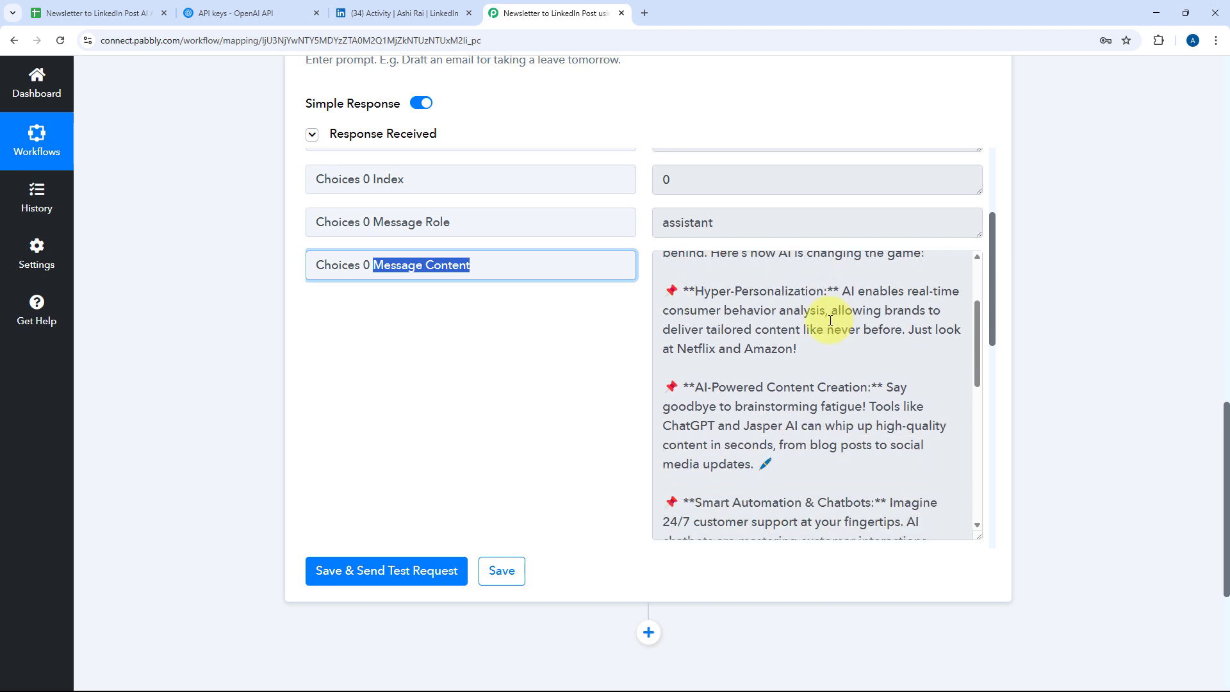
scroll(697, 346, "down", 5)
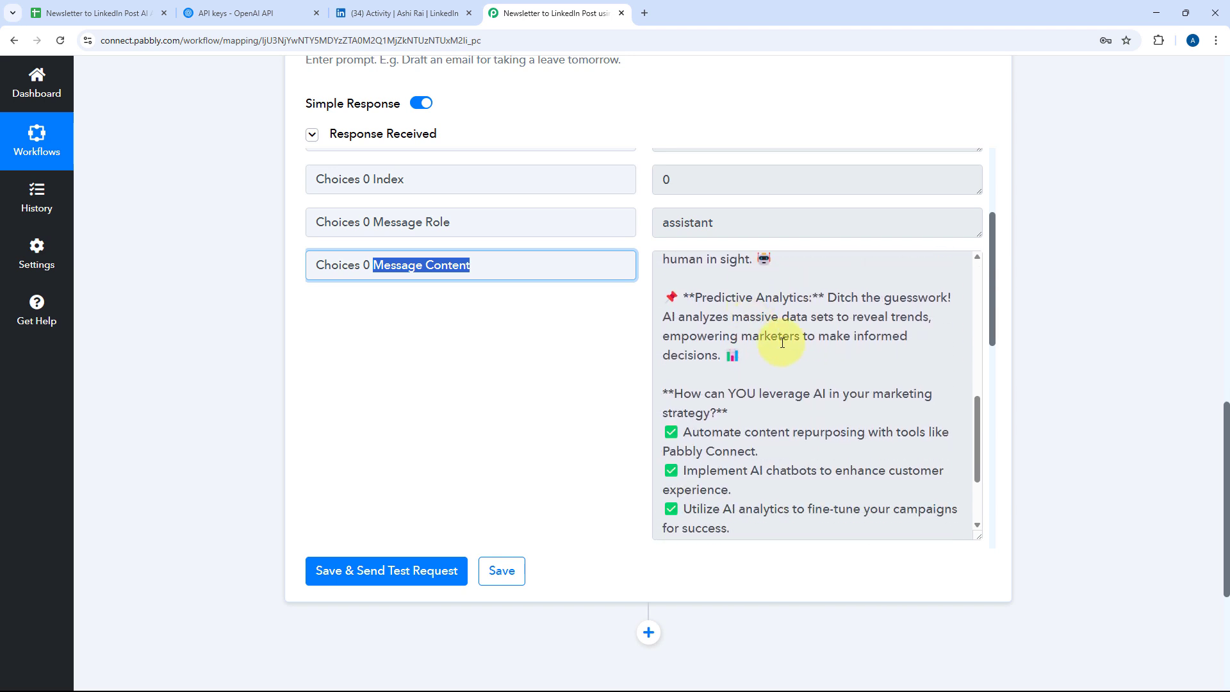
scroll(791, 325, "down", 4)
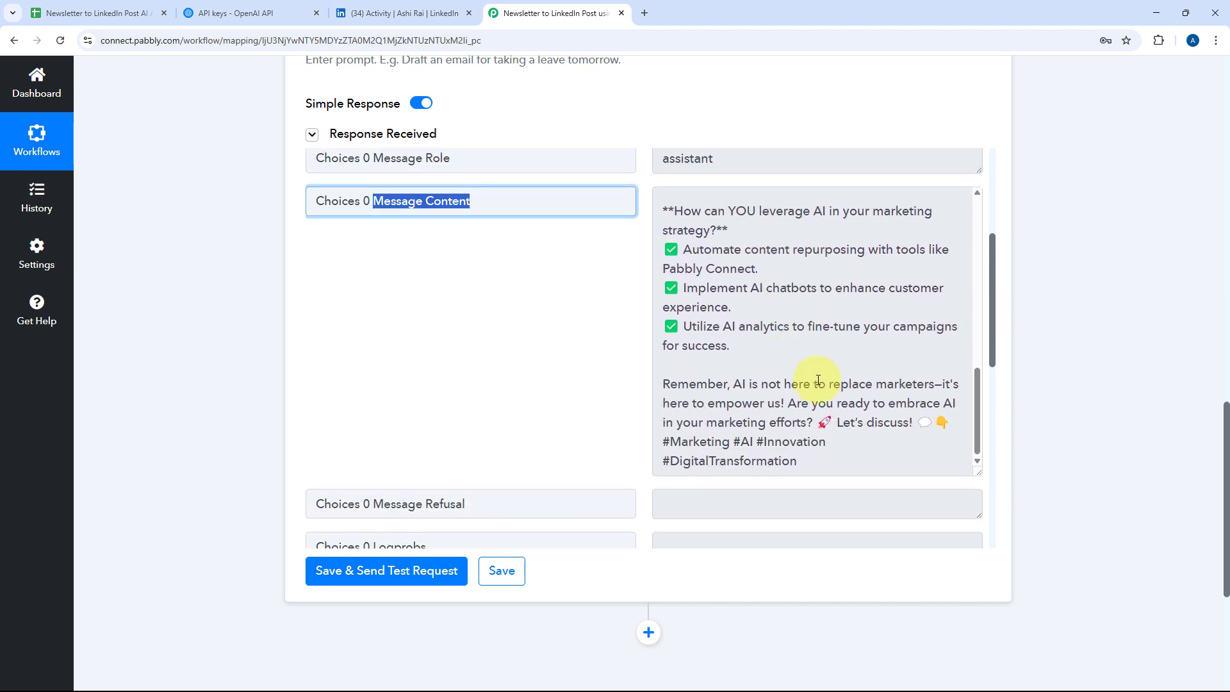
scroll(744, 344, "up", 10)
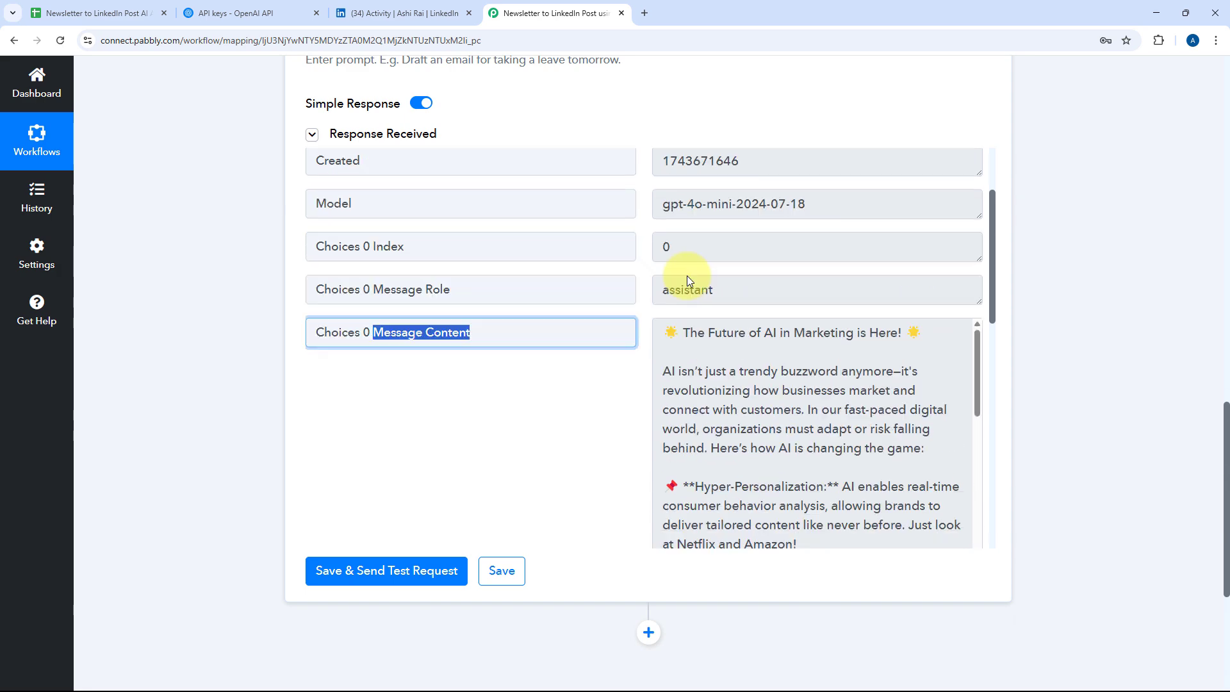
left_click(640, 187)
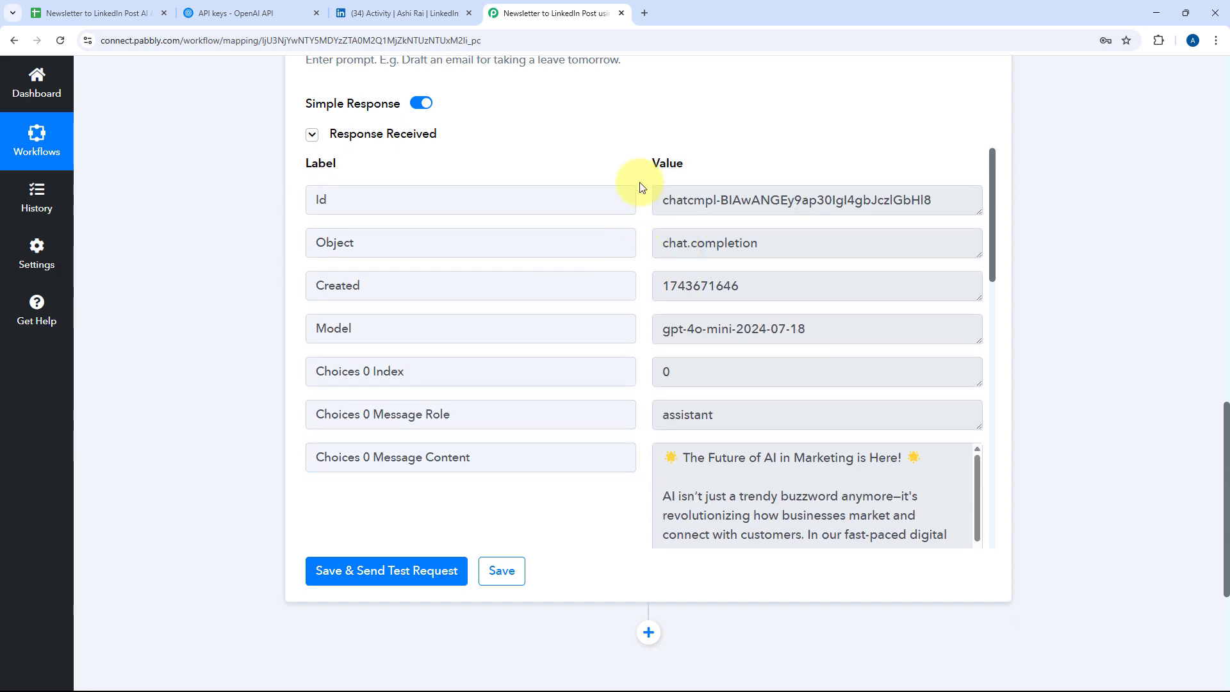
scroll(614, 243, "down", 2)
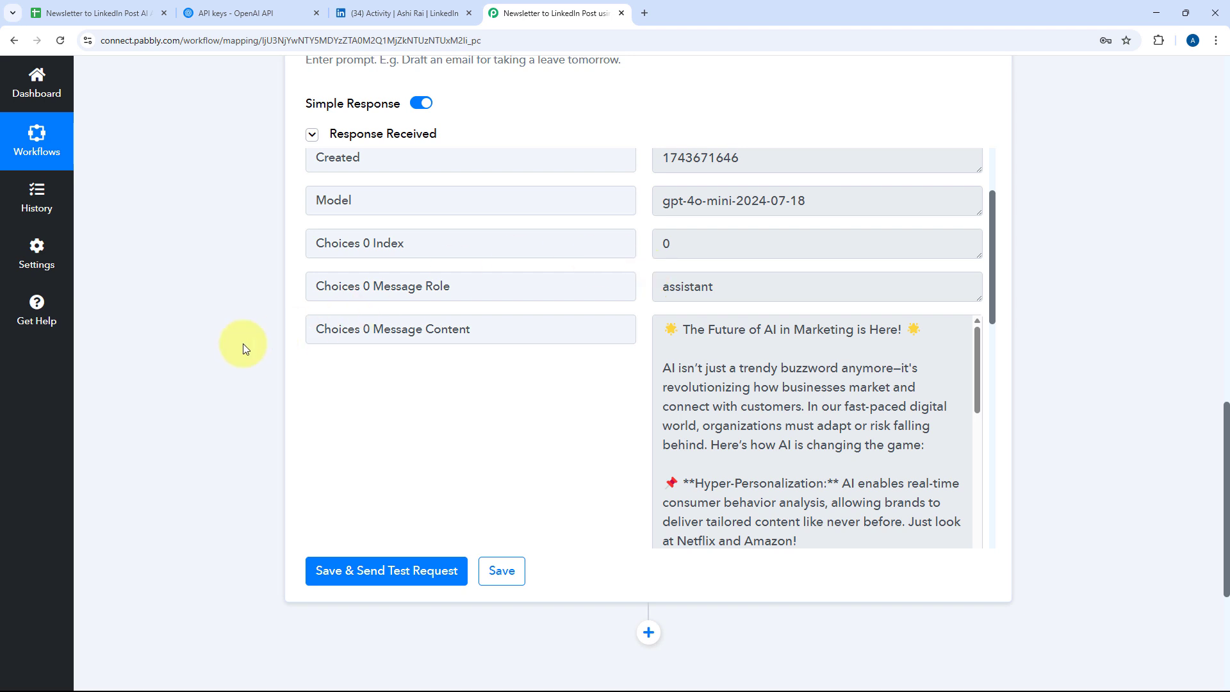
Step: Add a new action after the ChatGPT step and choose LinkedIn as its app
scroll(244, 346, "down", 3)
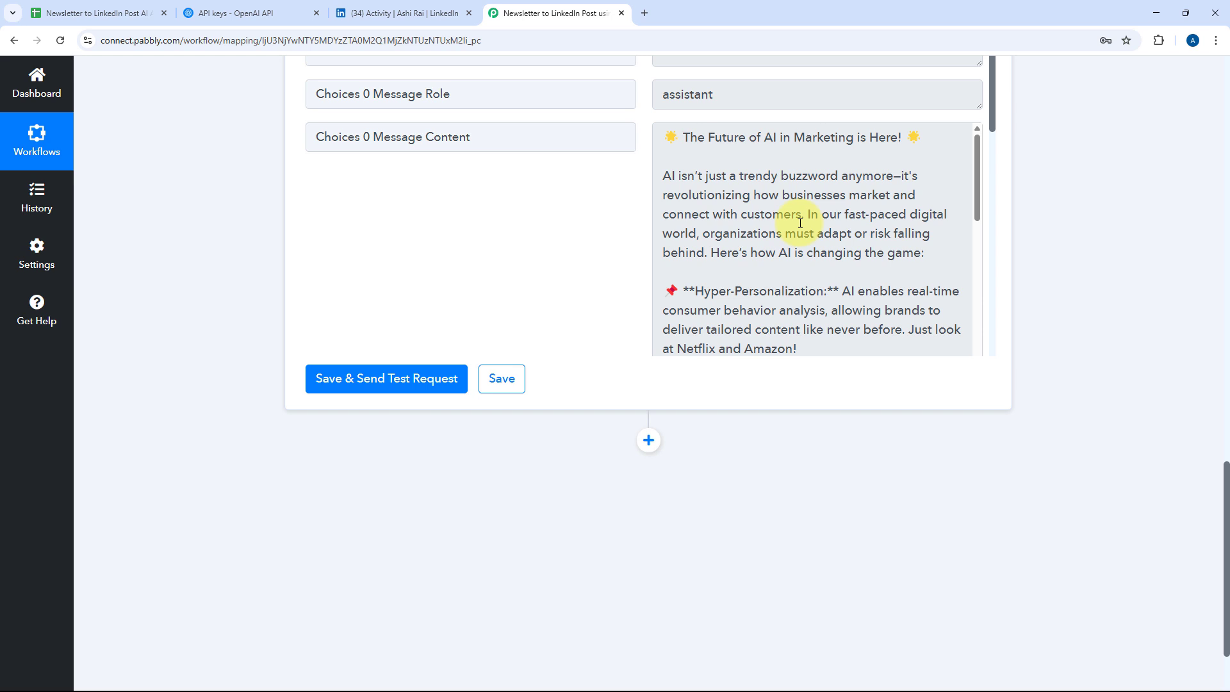
scroll(800, 223, "down", 2)
scroll(625, 310, "down", 3)
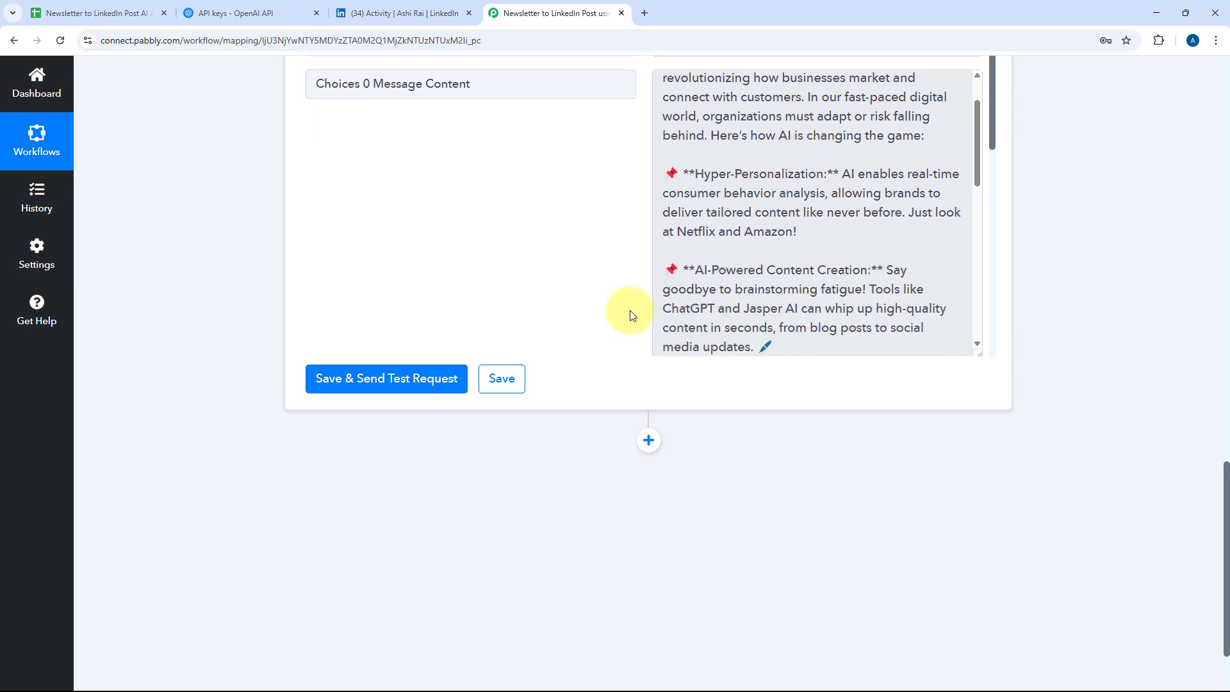
left_click(649, 440)
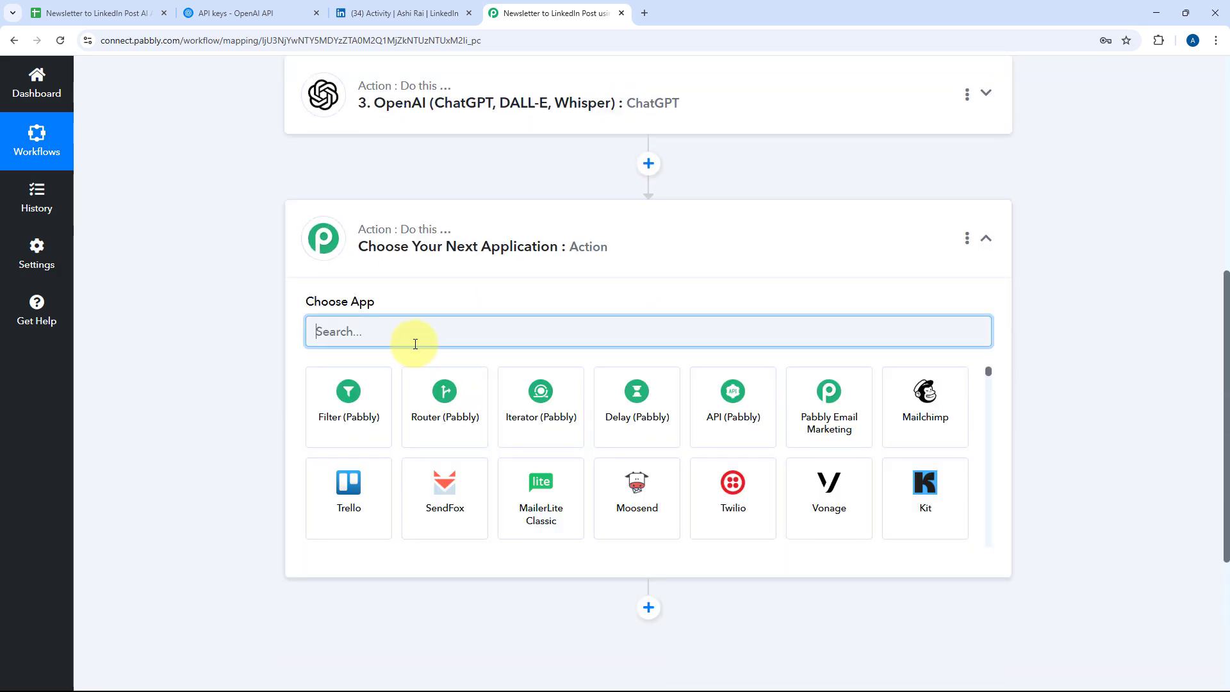
type("LinkedIm")
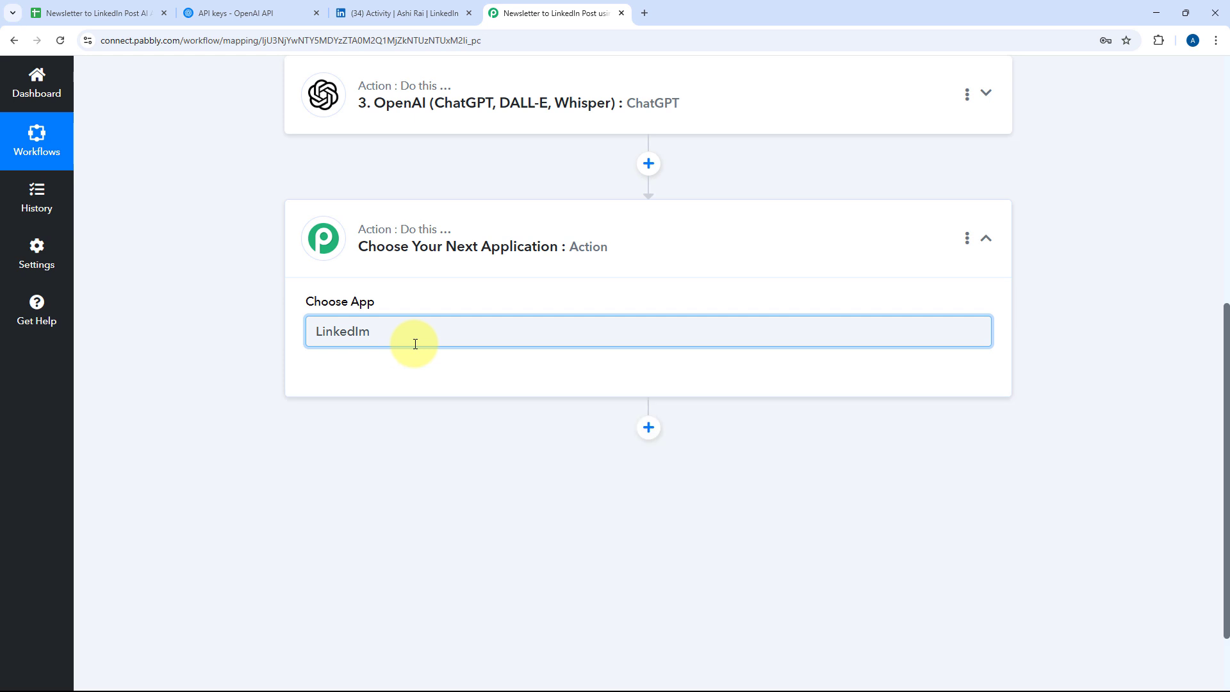
key("BackSpace")
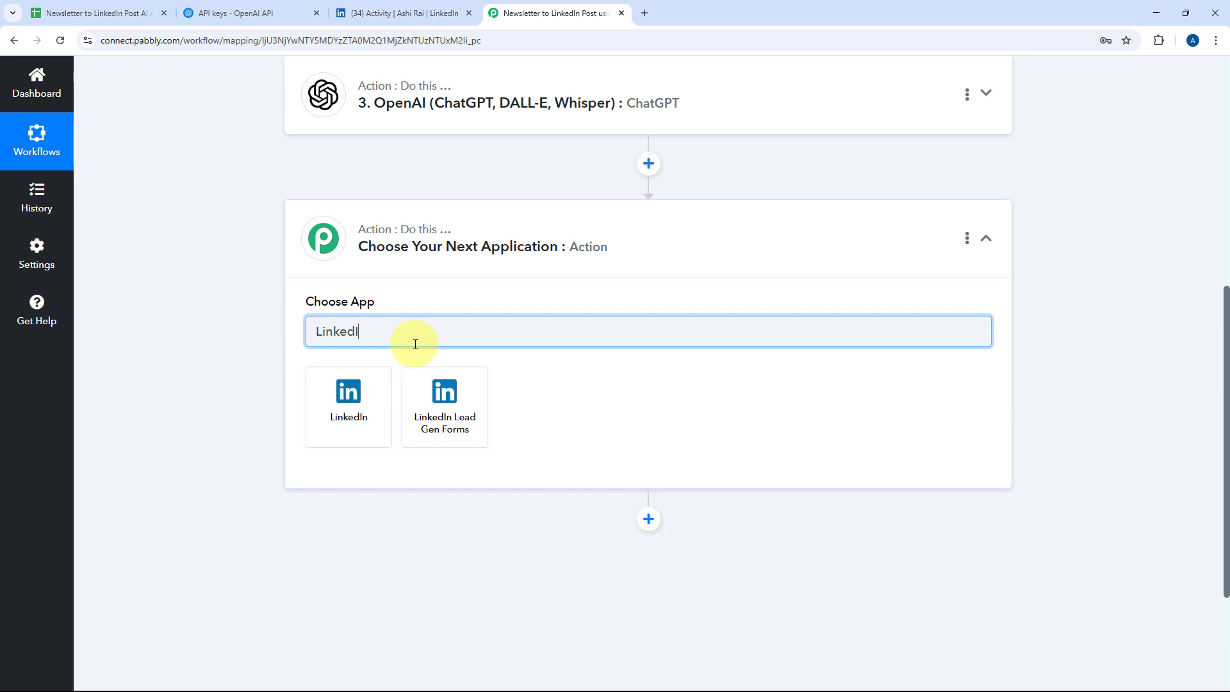
left_click(374, 406)
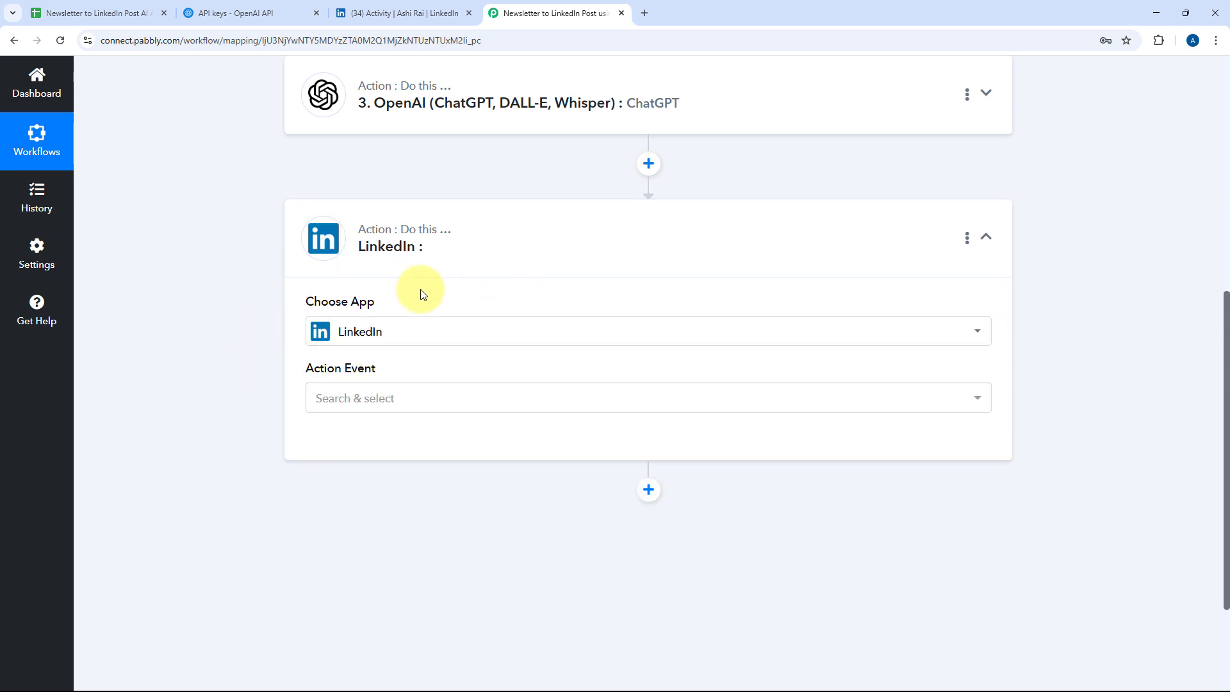
Step: Set the LinkedIn action event to Share Simple Text and start connecting a LinkedIn account
left_click(395, 400)
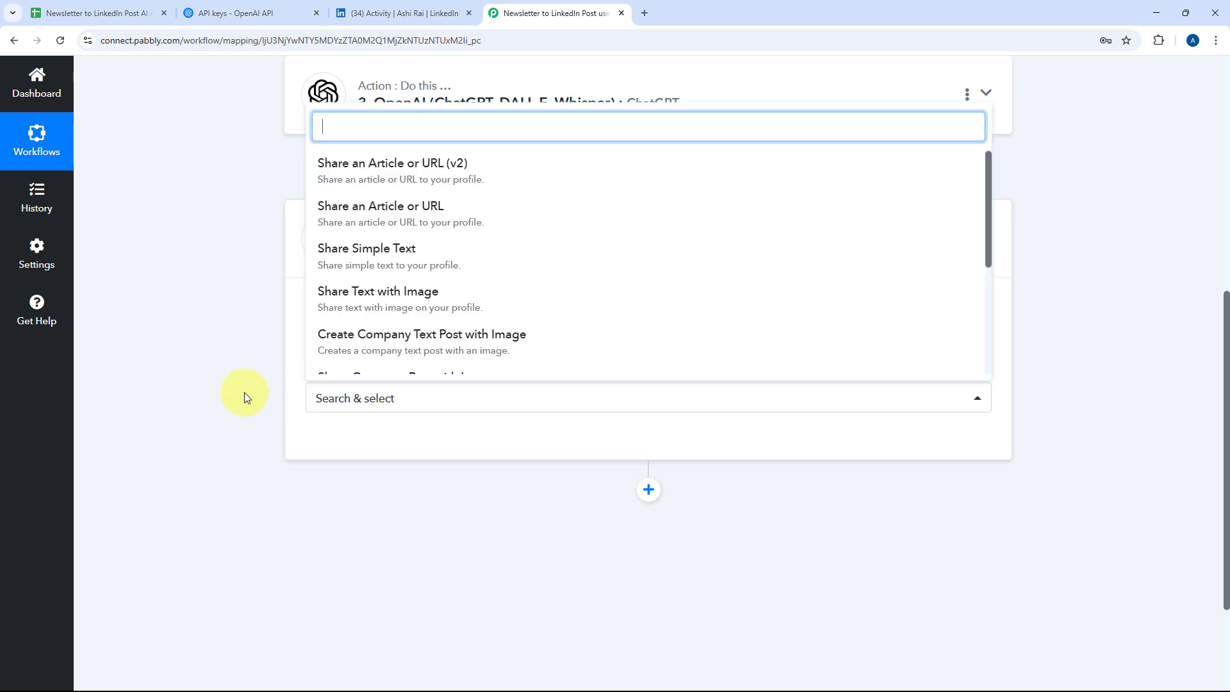
scroll(244, 393, "down", 2)
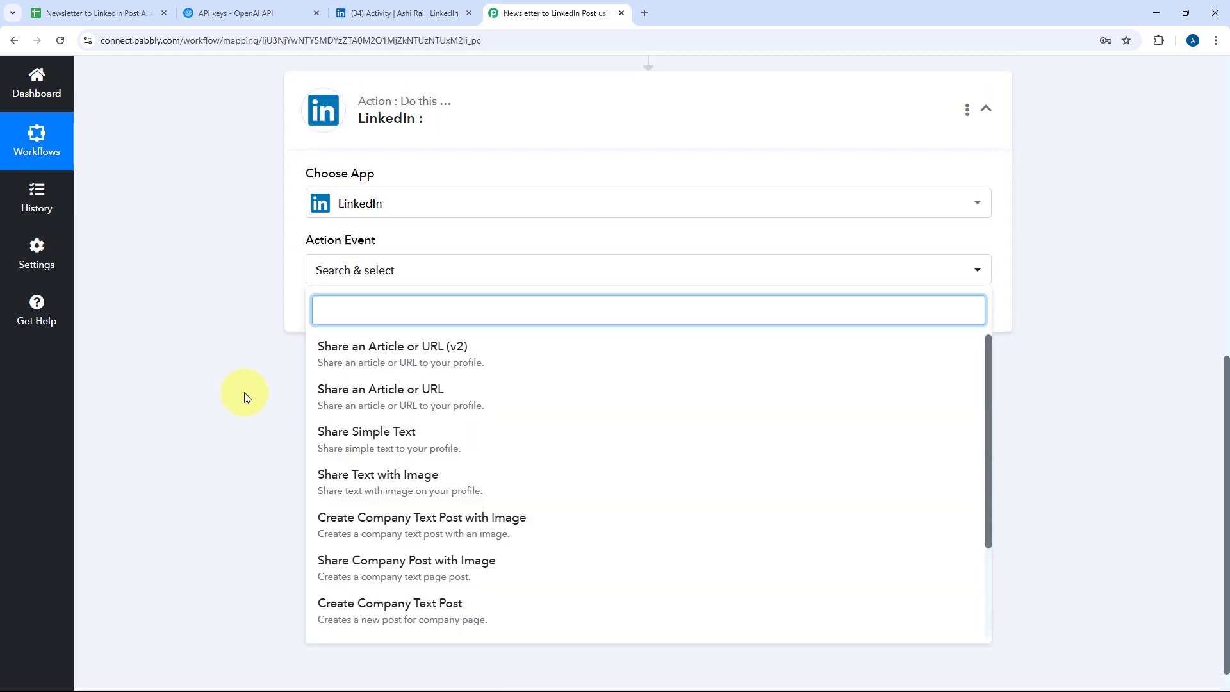
left_click(383, 433)
left_click(380, 314)
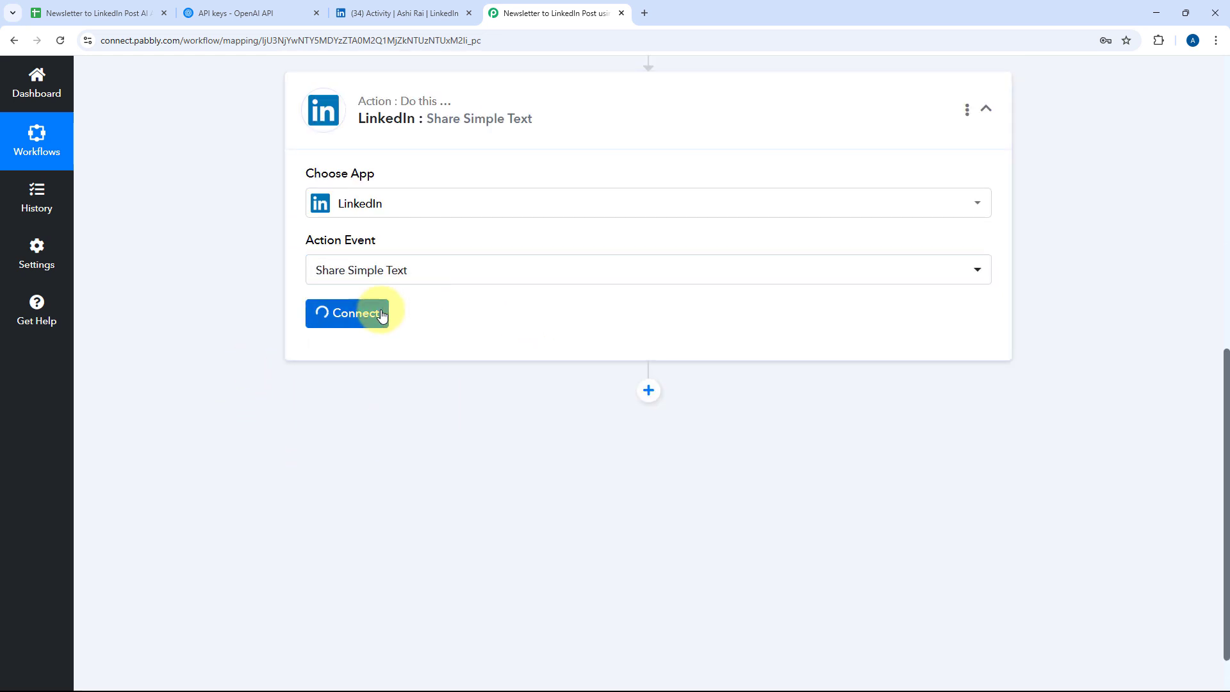
Step: Add a new LinkedIn connection, authenticate it with the LinkedIn account and save it
left_click(568, 213)
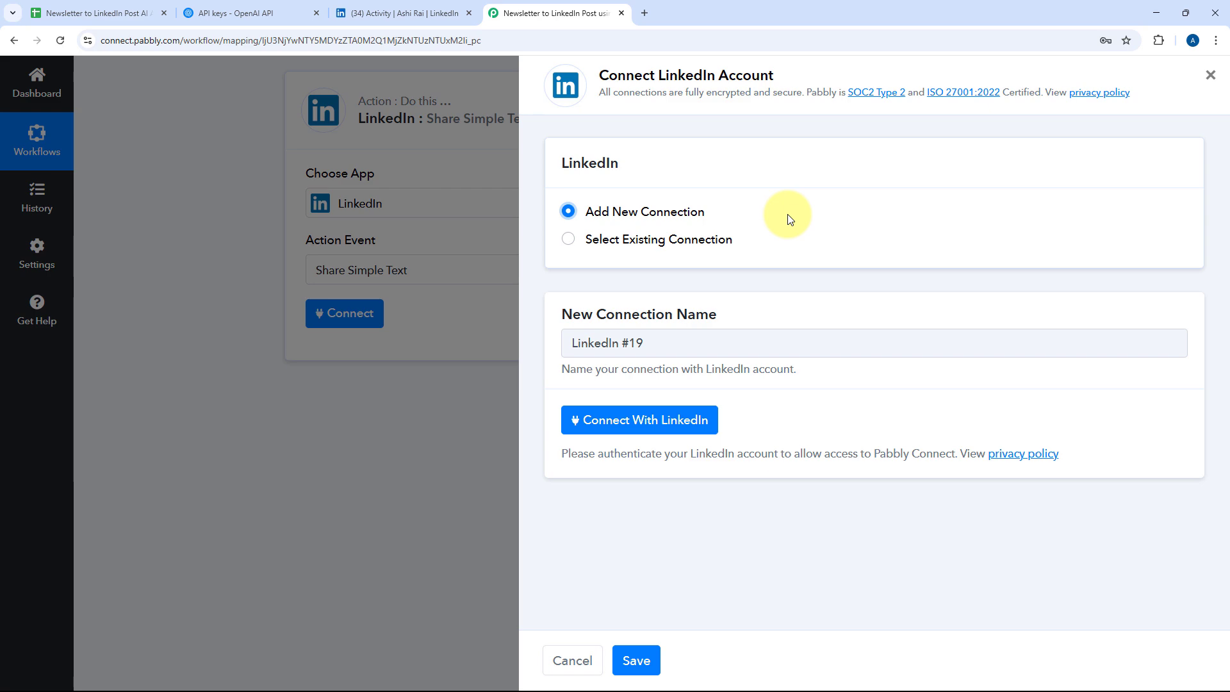
left_click(625, 423)
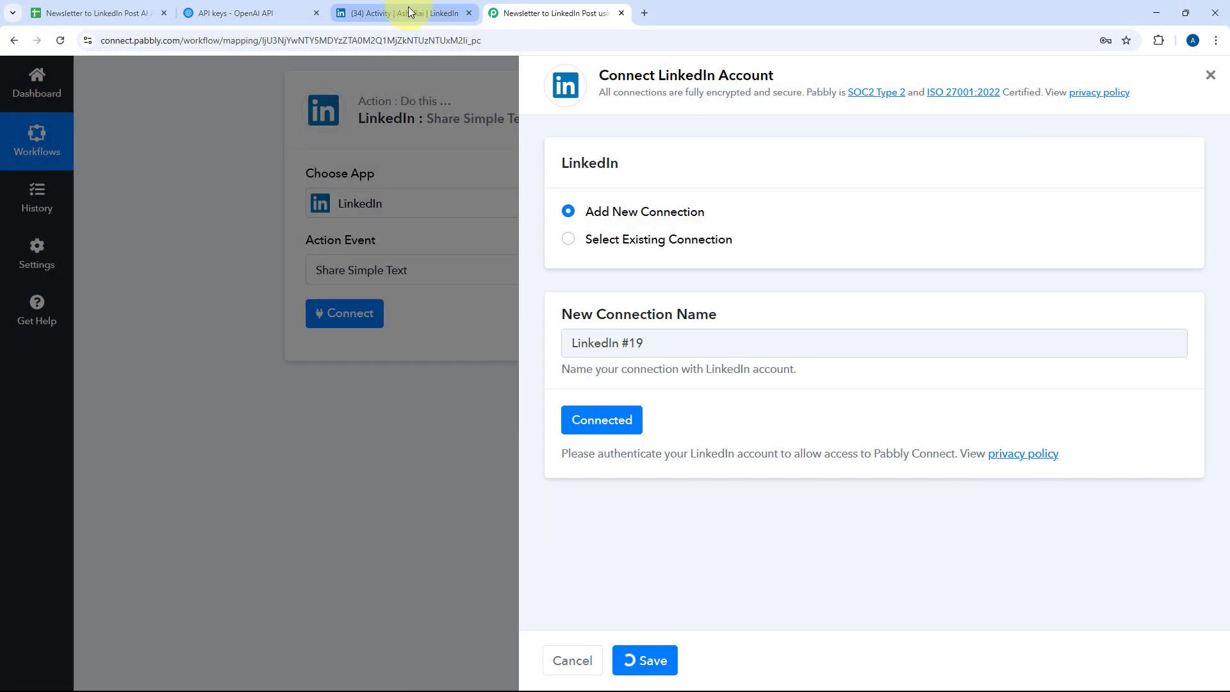
left_click(411, 13)
left_click(535, 4)
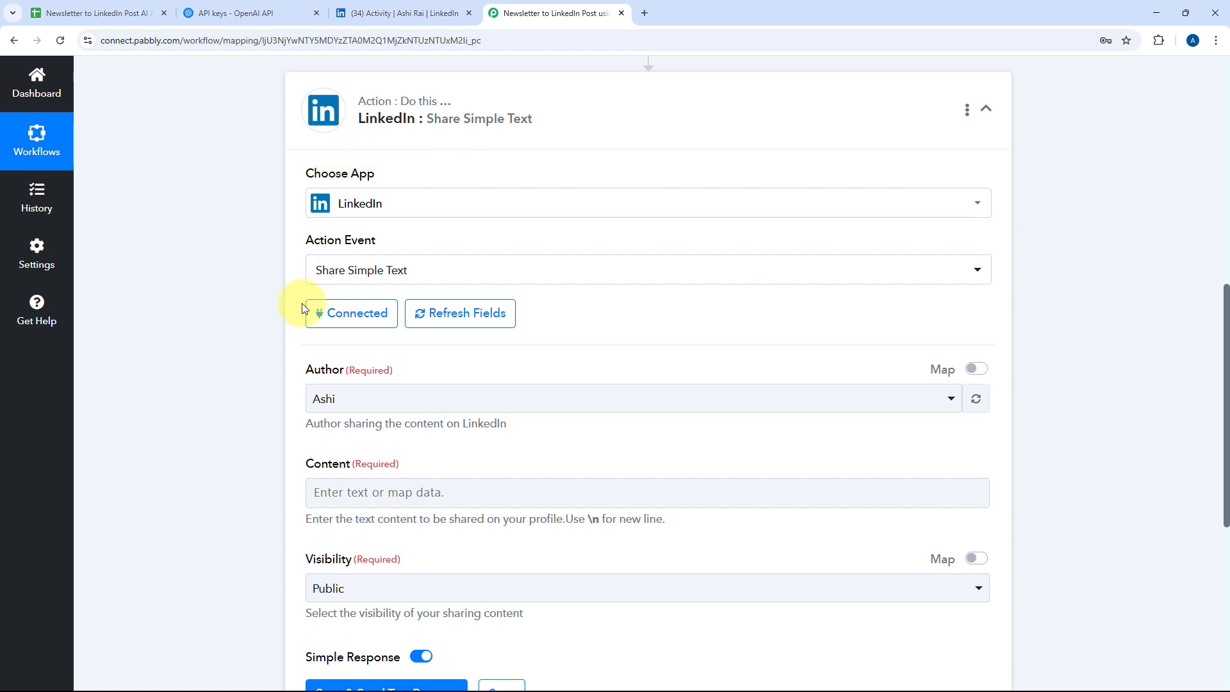
Step: Check the Author choices for the LinkedIn post and keep the connected profile selected
scroll(632, 294, "down", 3)
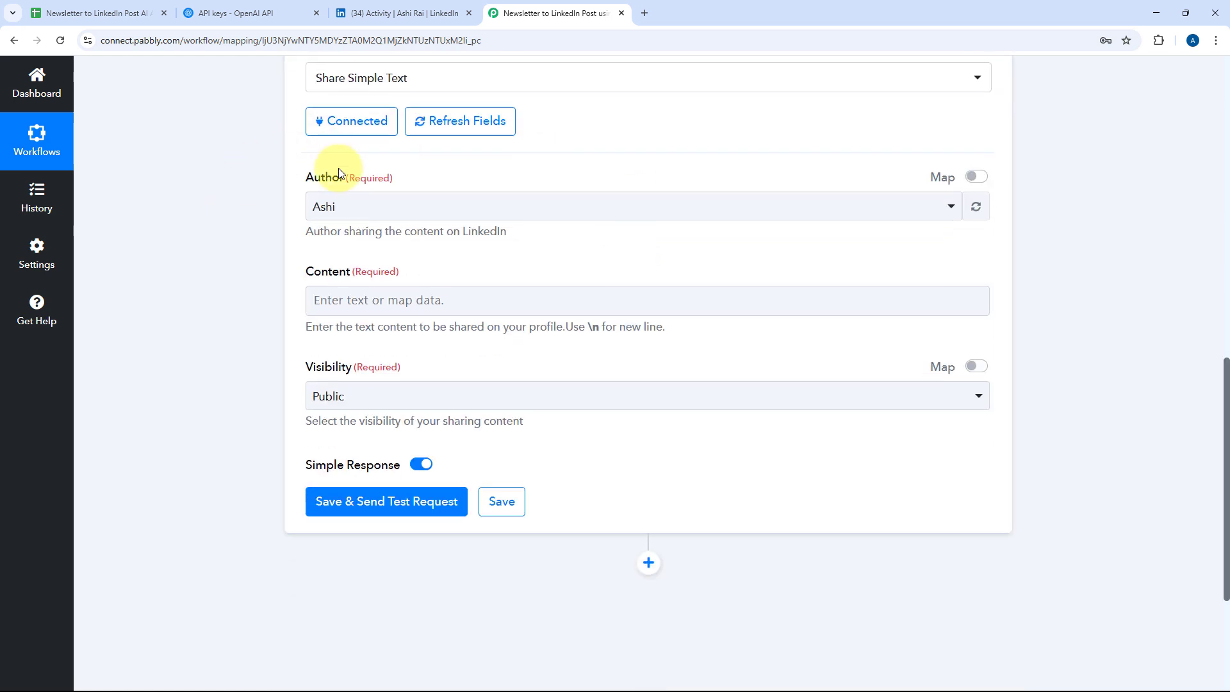
left_click(403, 209)
left_click(402, 208)
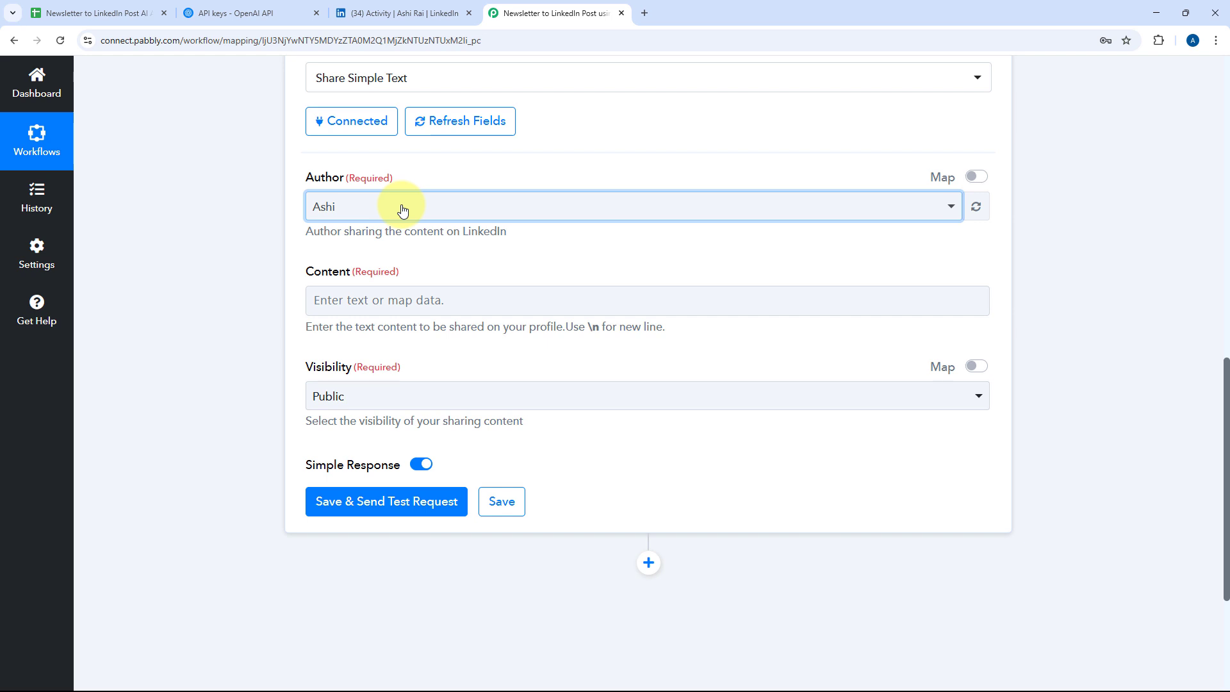
Step: Reopen the ChatGPT step's response, enlarge Choices 0 Message Content to examine the generated post, and return to the LinkedIn step
left_click(346, 301)
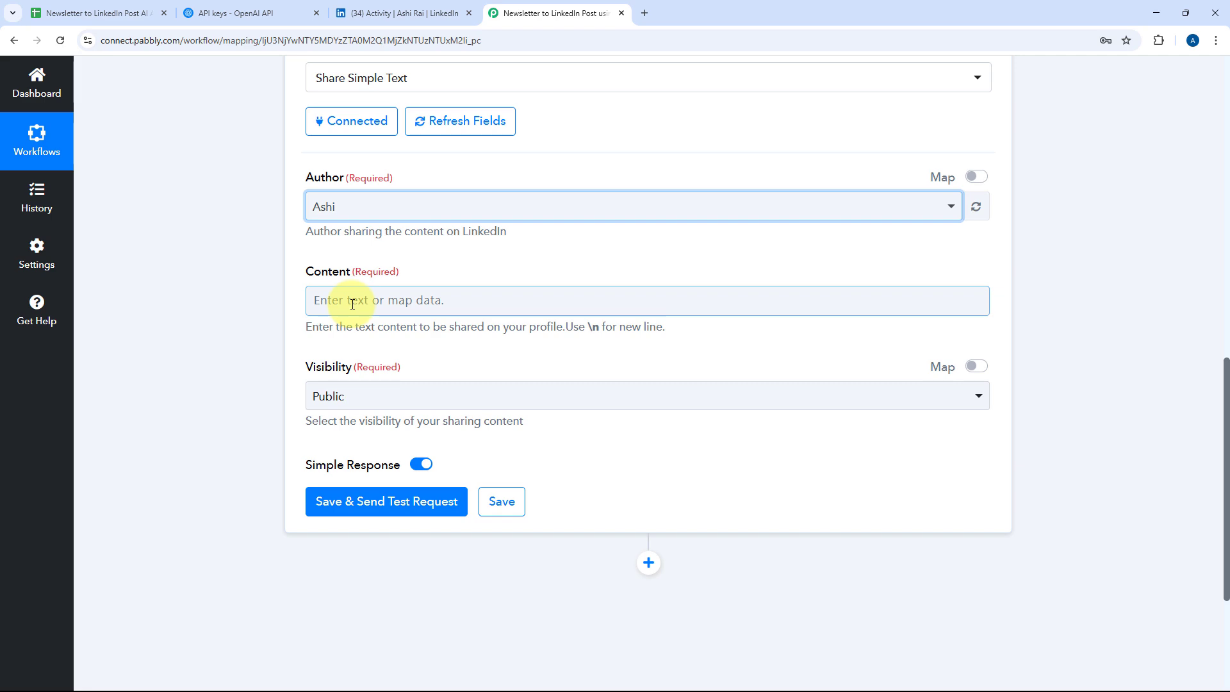
left_click(353, 304)
scroll(449, 256, "up", 5)
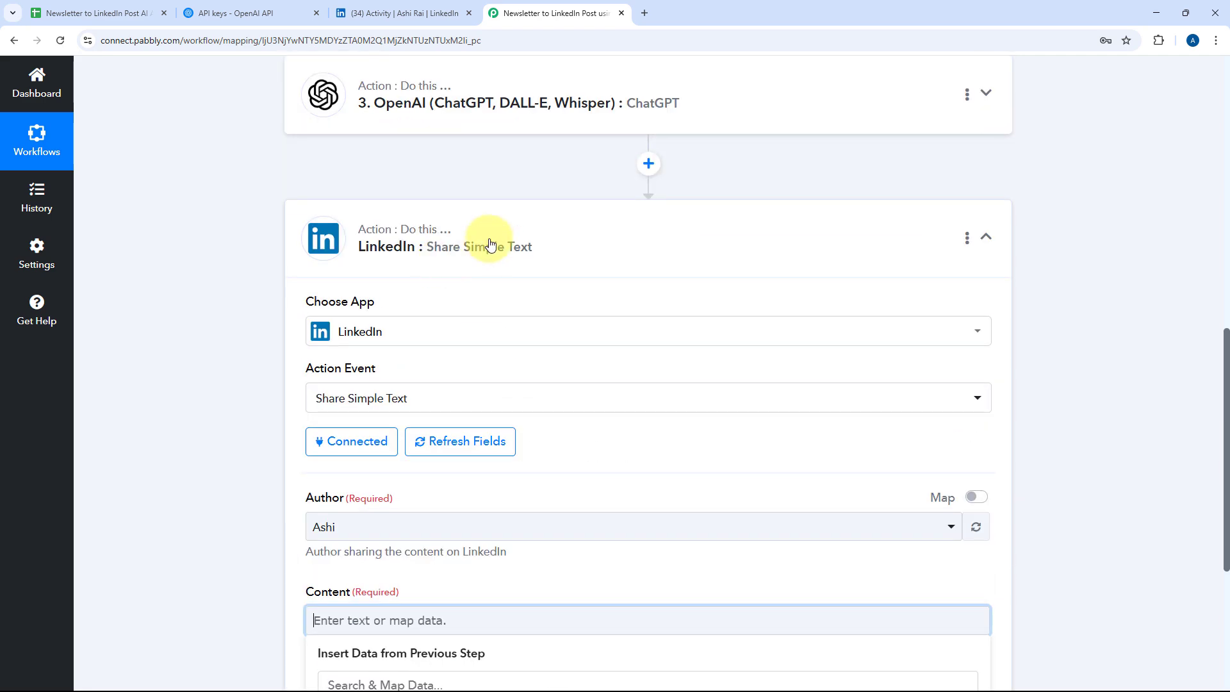
left_click(533, 121)
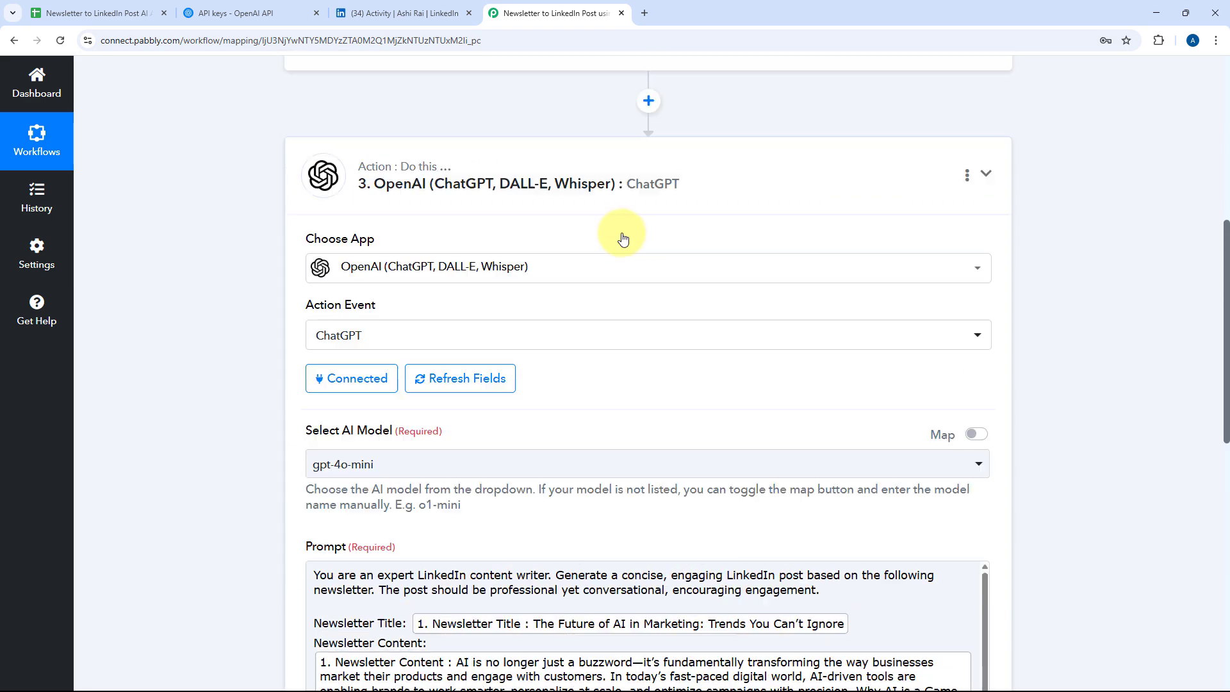
scroll(224, 366, "down", 10)
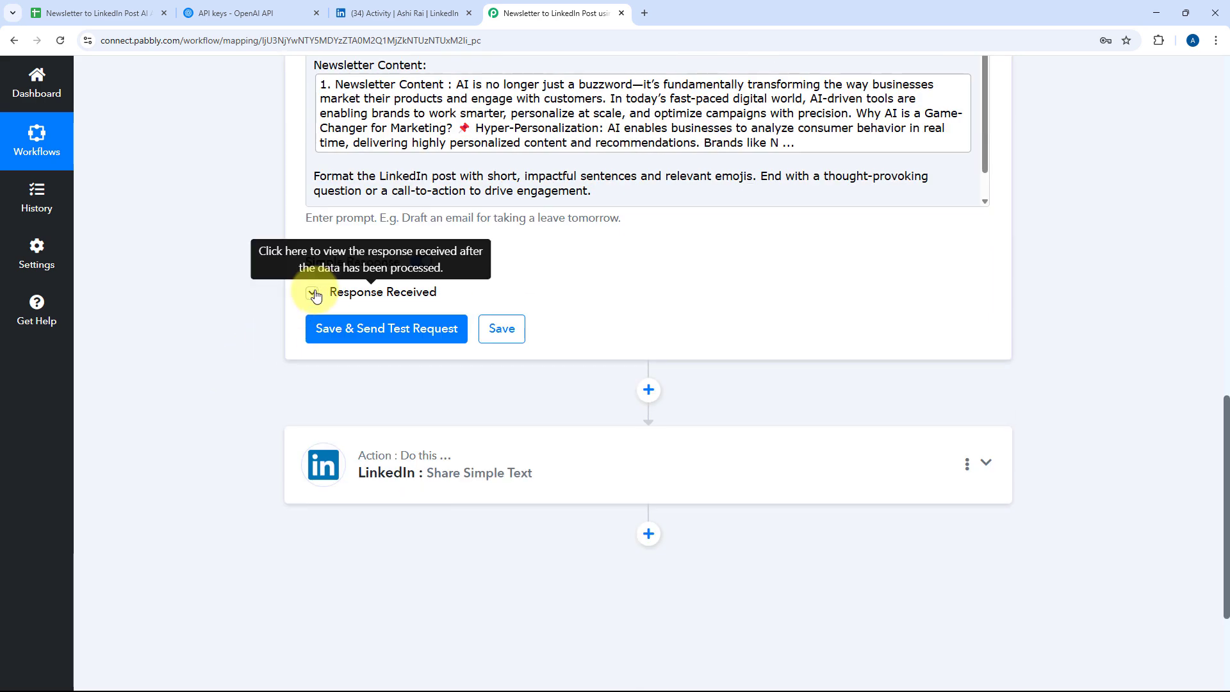
left_click(313, 293)
scroll(536, 294, "down", 4)
scroll(952, 252, "down", 2)
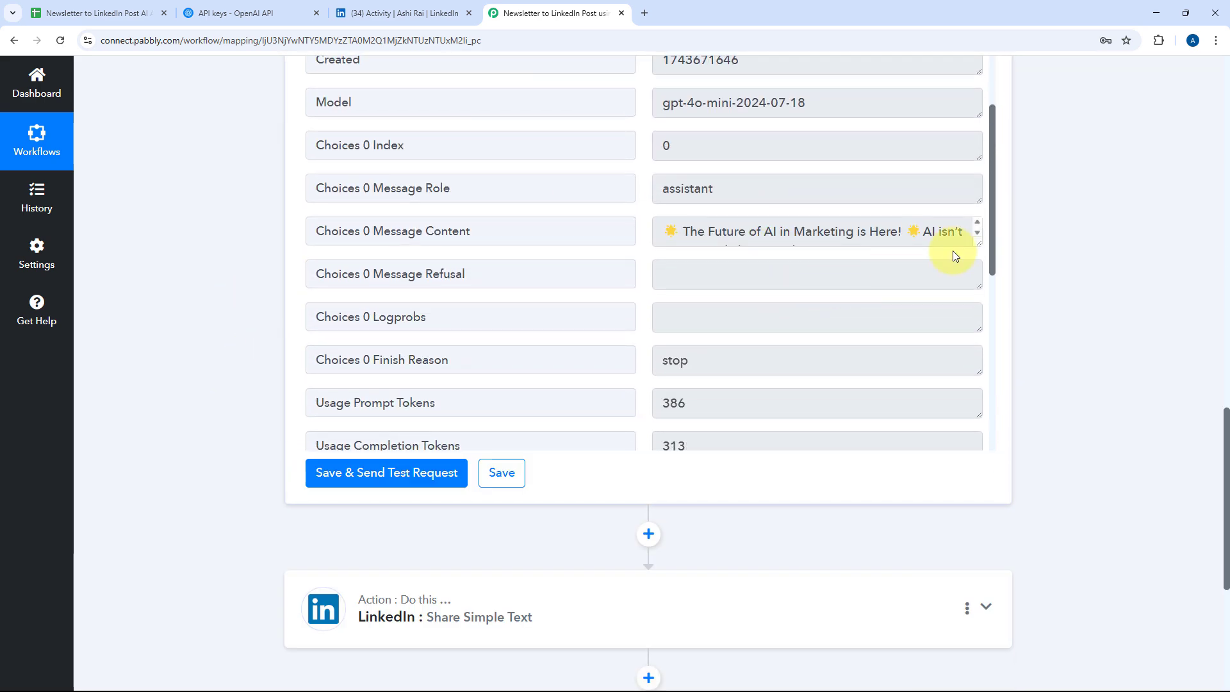
left_click_drag(982, 243, 981, 376)
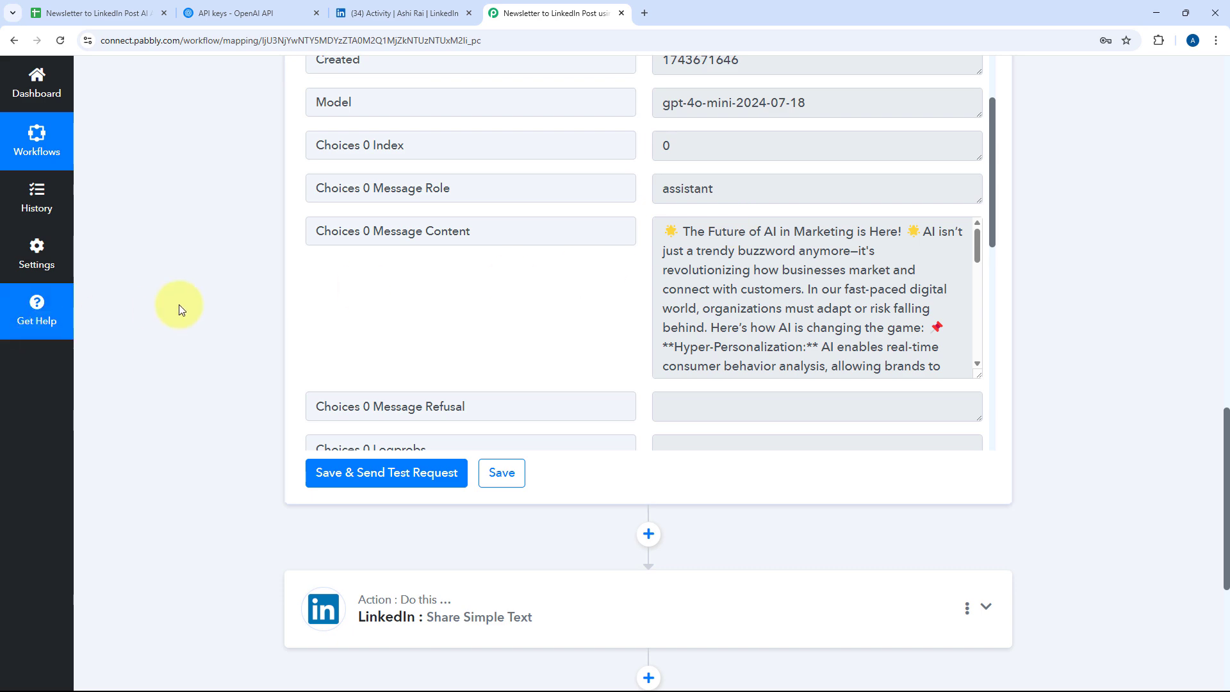
scroll(467, 411, "down", 3)
left_click(489, 413)
scroll(492, 416, "down", 5)
scroll(492, 415, "up", 8)
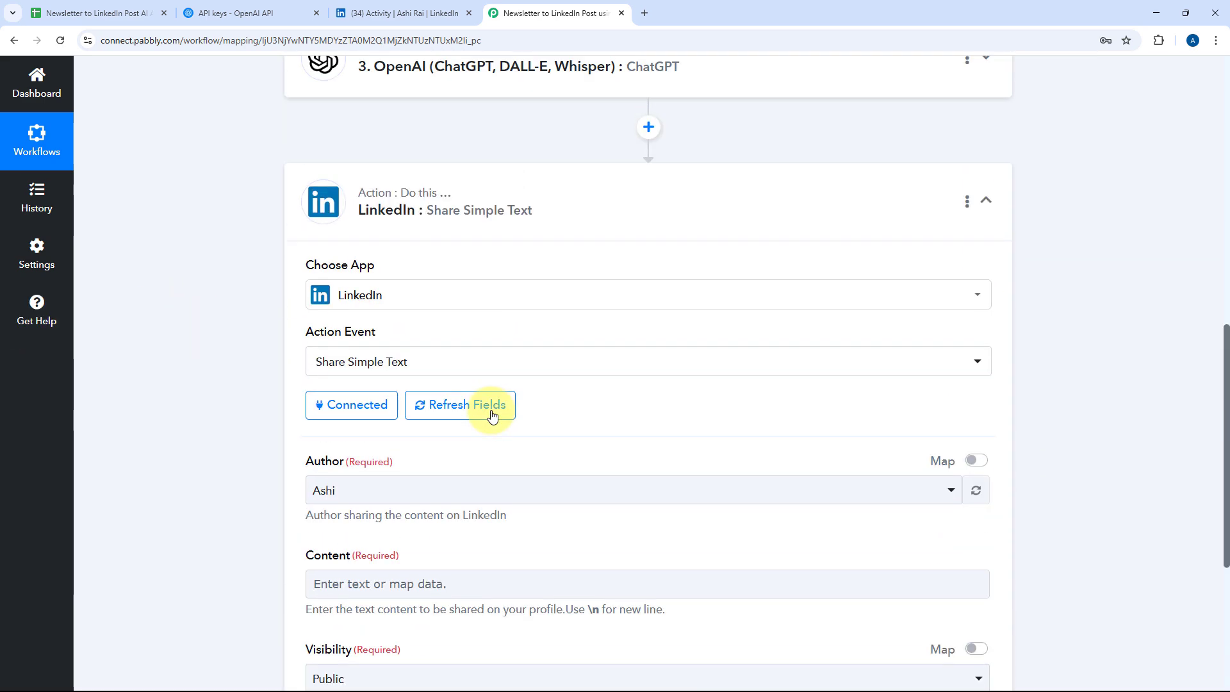
scroll(489, 415, "down", 6)
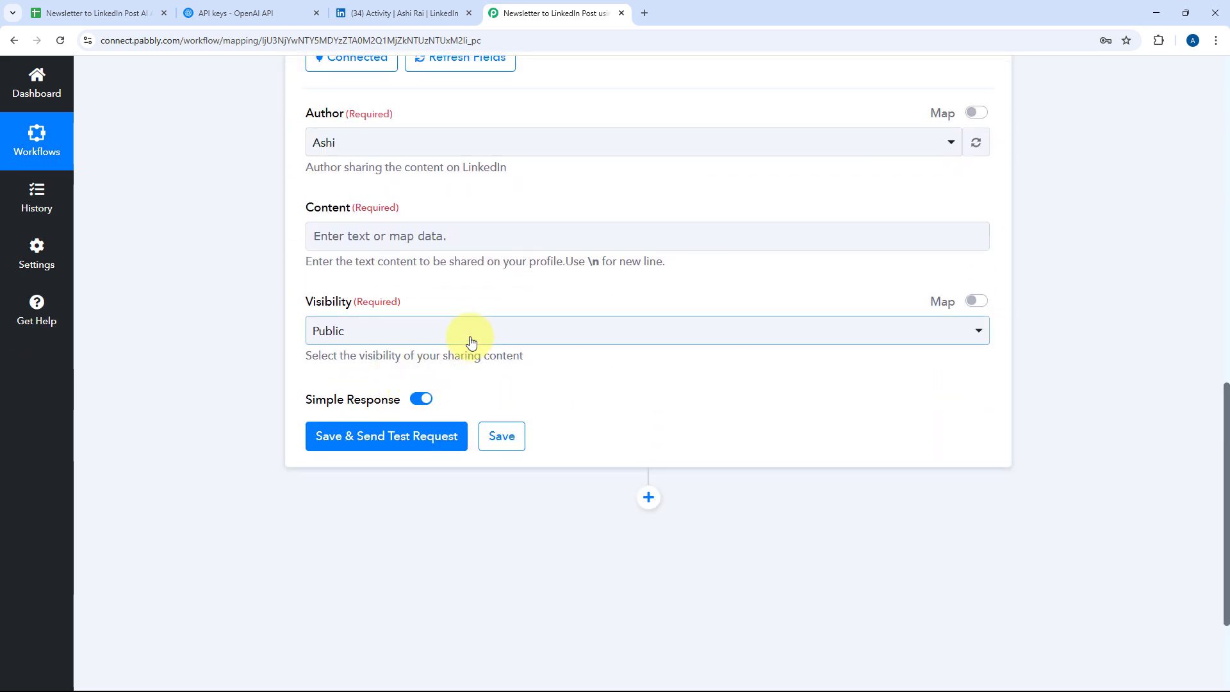
Step: Map Choices 0 Message Content from the ChatGPT step into the LinkedIn Content field
left_click(371, 238)
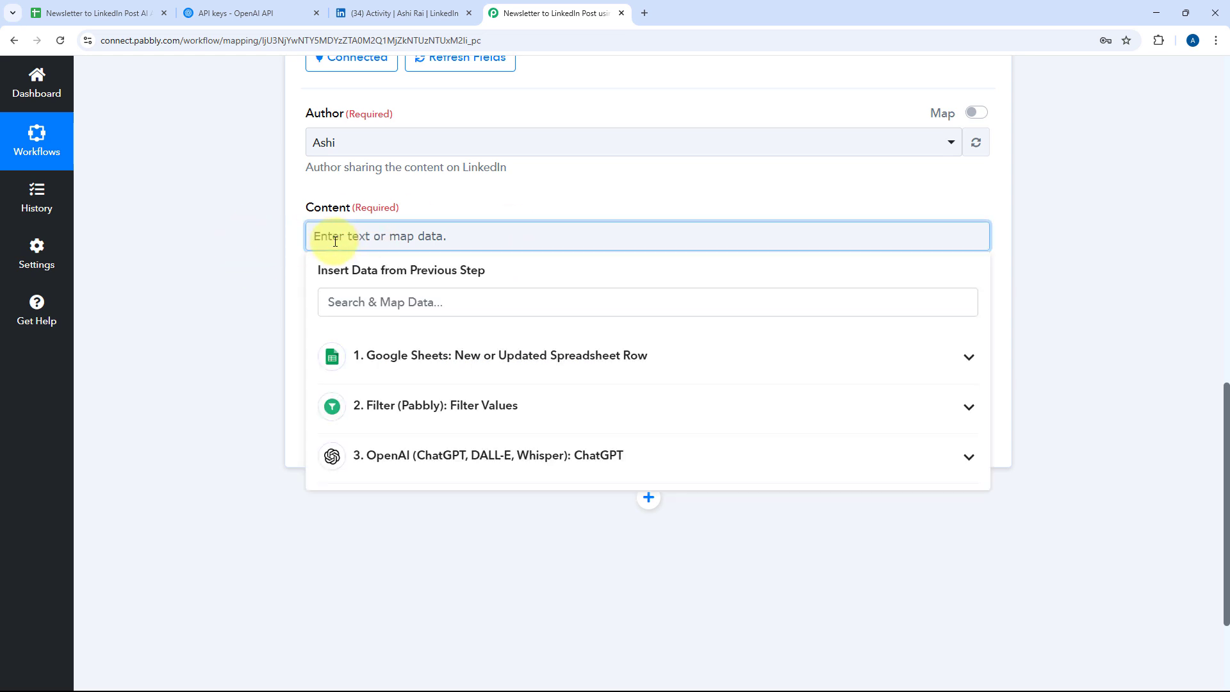
left_click(461, 461)
scroll(465, 507, "down", 2)
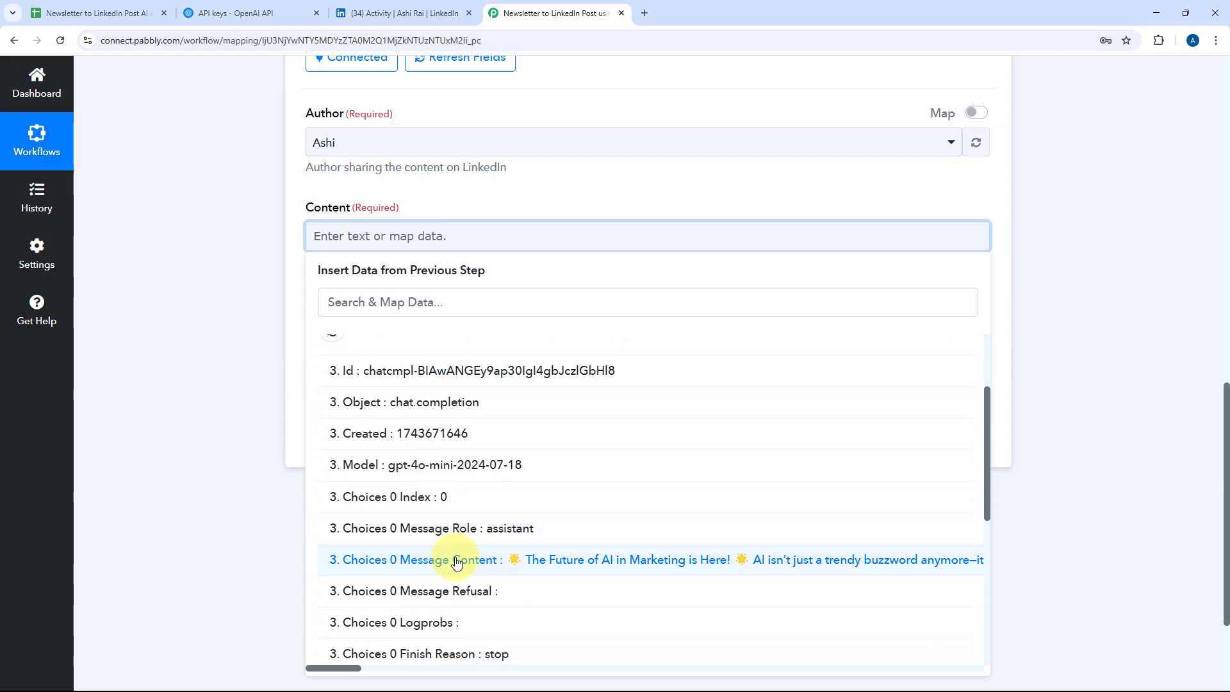
left_click(457, 562)
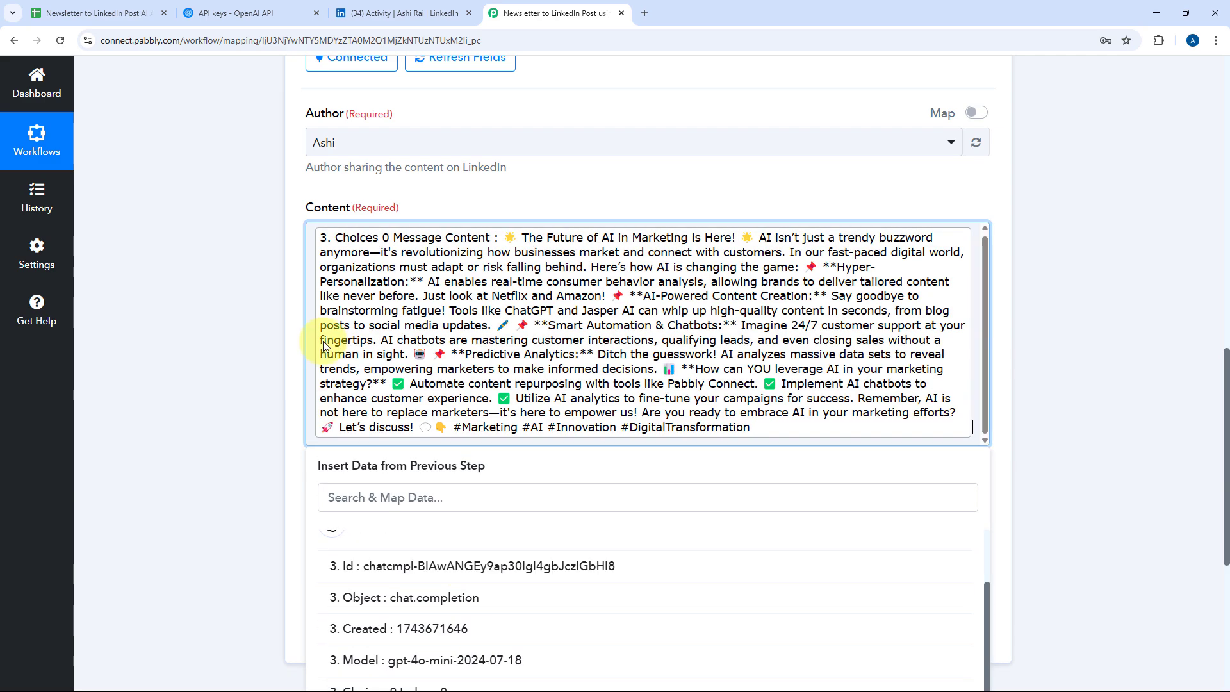
left_click(415, 193)
Step: Set the post's visibility to Public, then save the LinkedIn step and send a test request
scroll(273, 311, "down", 5)
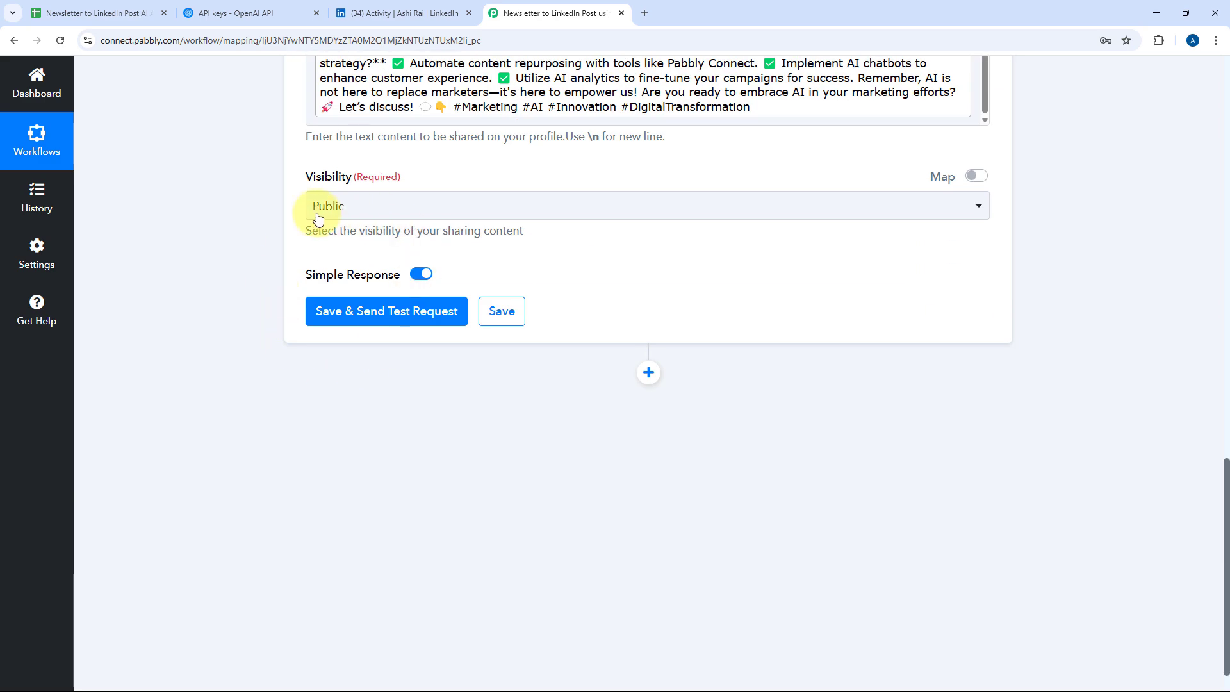
left_click(403, 205)
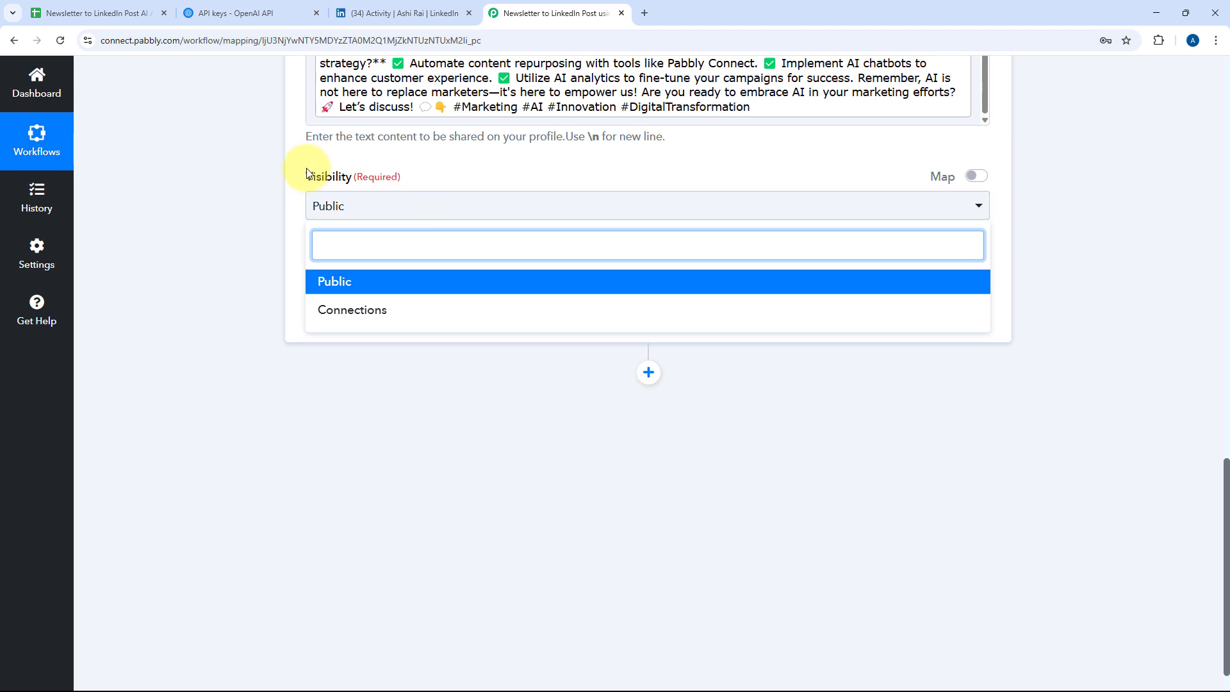
left_click(340, 283)
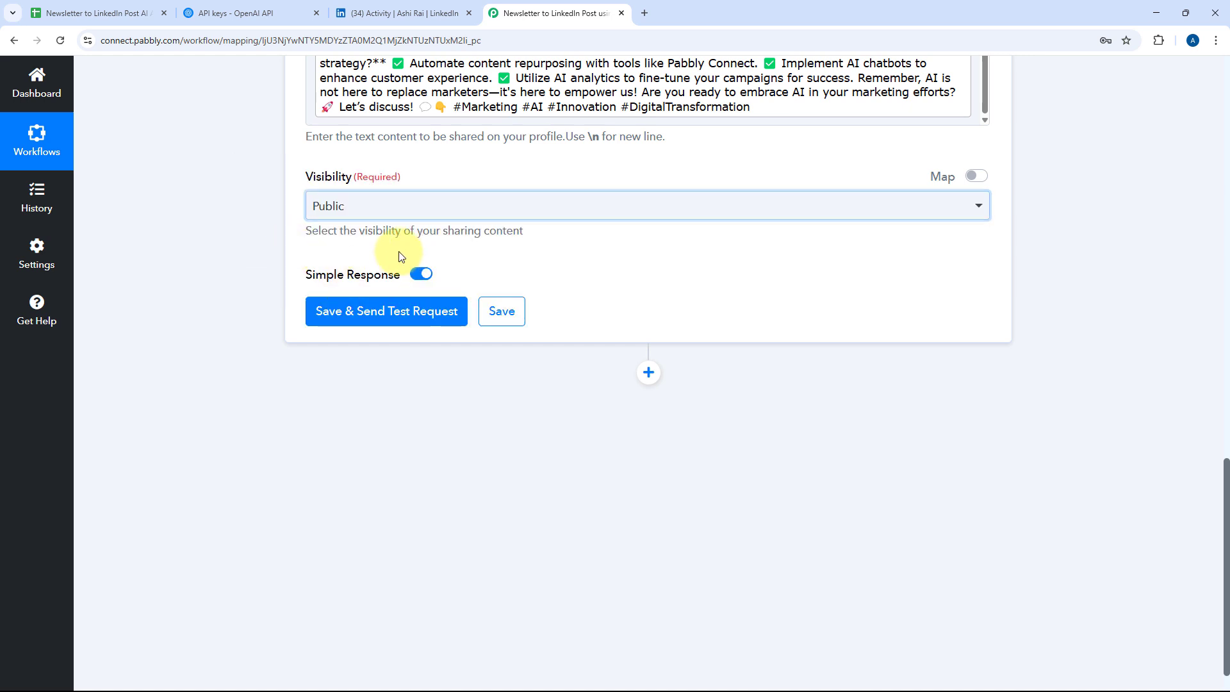
left_click(382, 312)
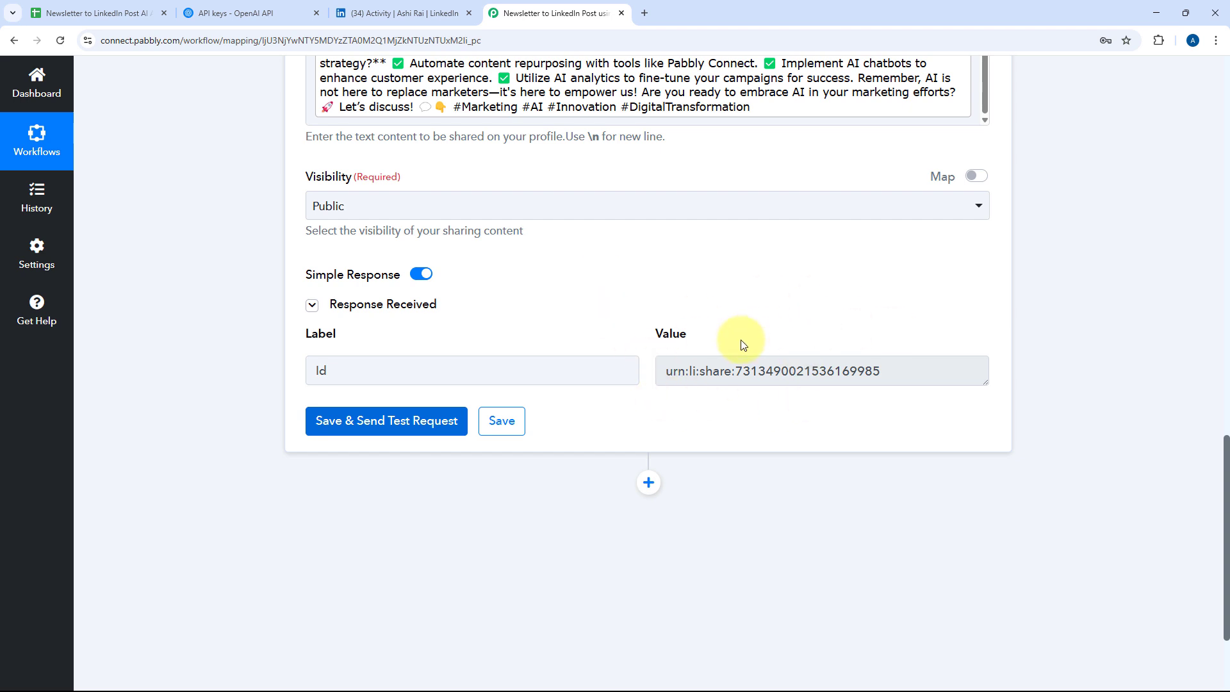
Step: Review the LinkedIn step and collapse it, check the newsletter spreadsheet, and return to the start of the workflow
scroll(652, 331, "up", 1)
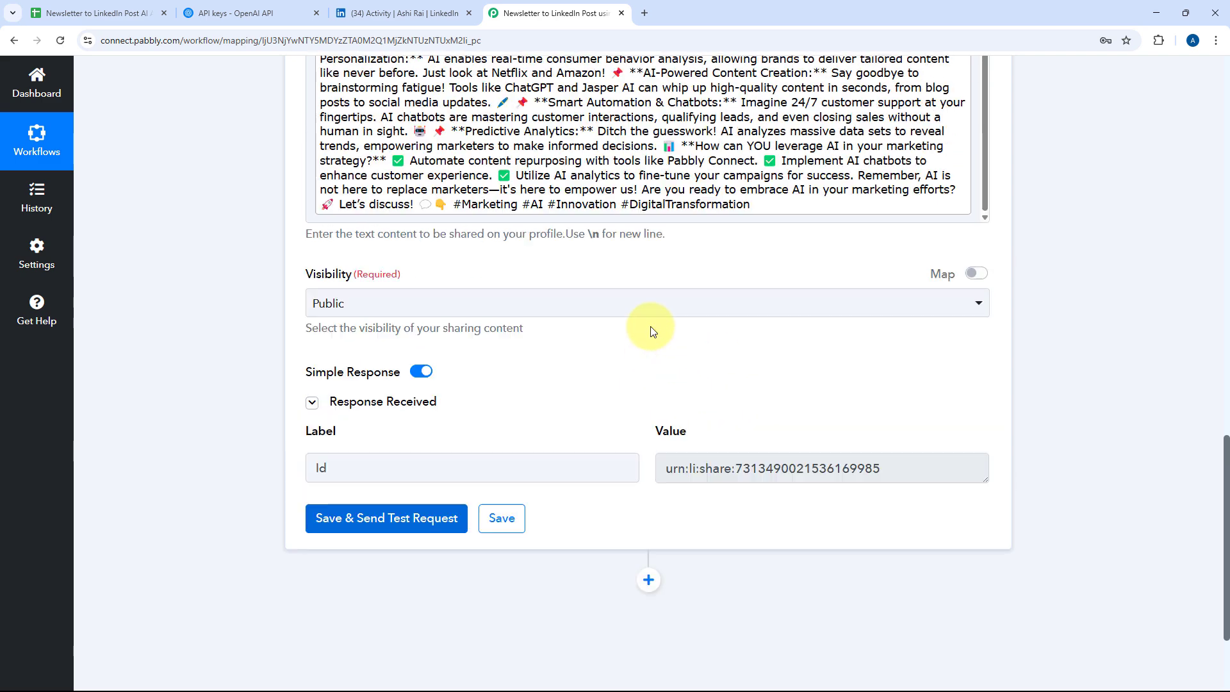
scroll(652, 331, "up", 2)
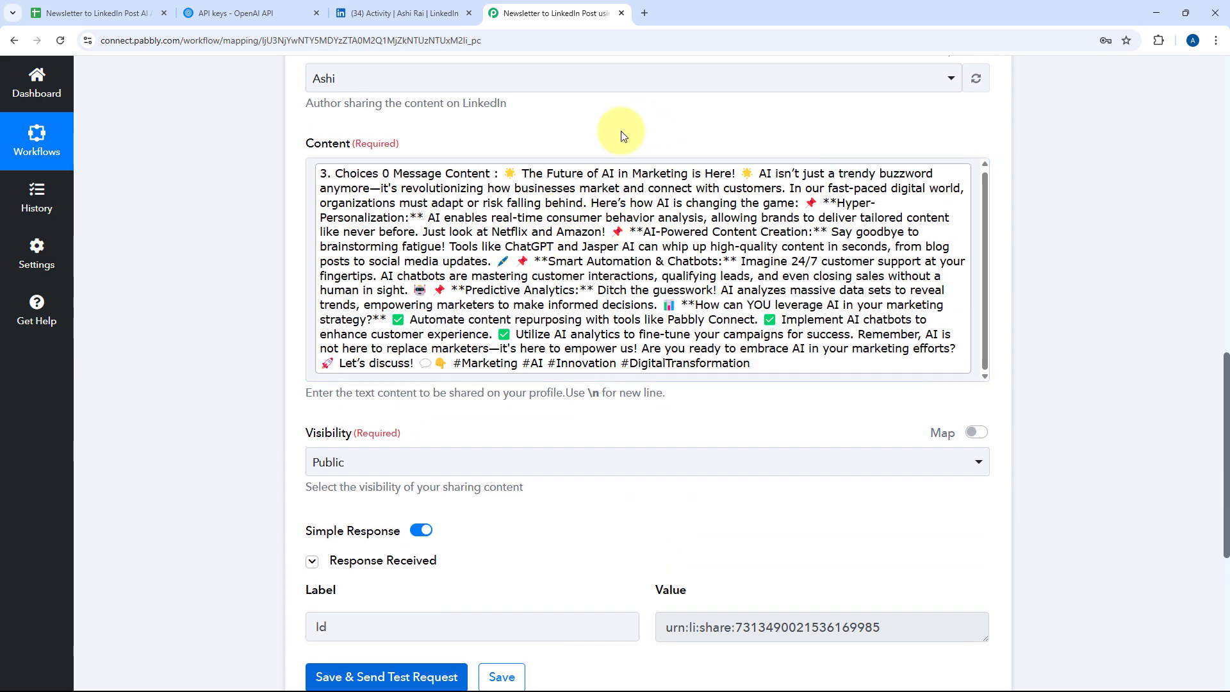
scroll(621, 136, "up", 4)
left_click(626, 121)
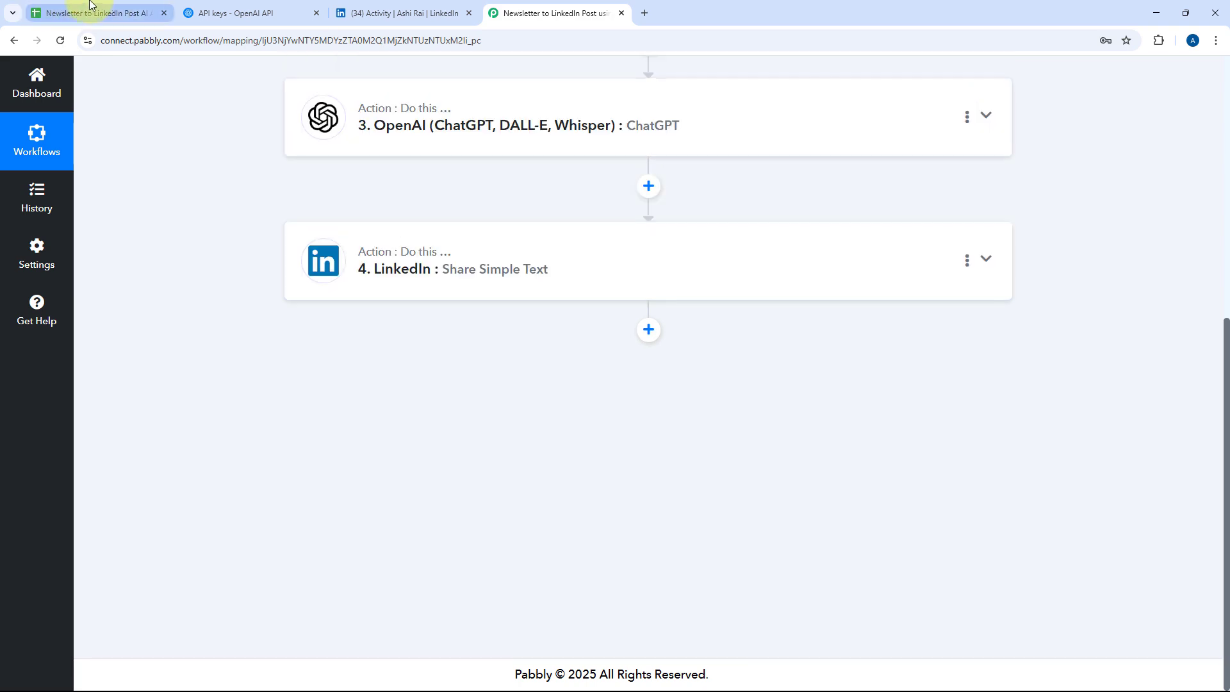
left_click(90, 7)
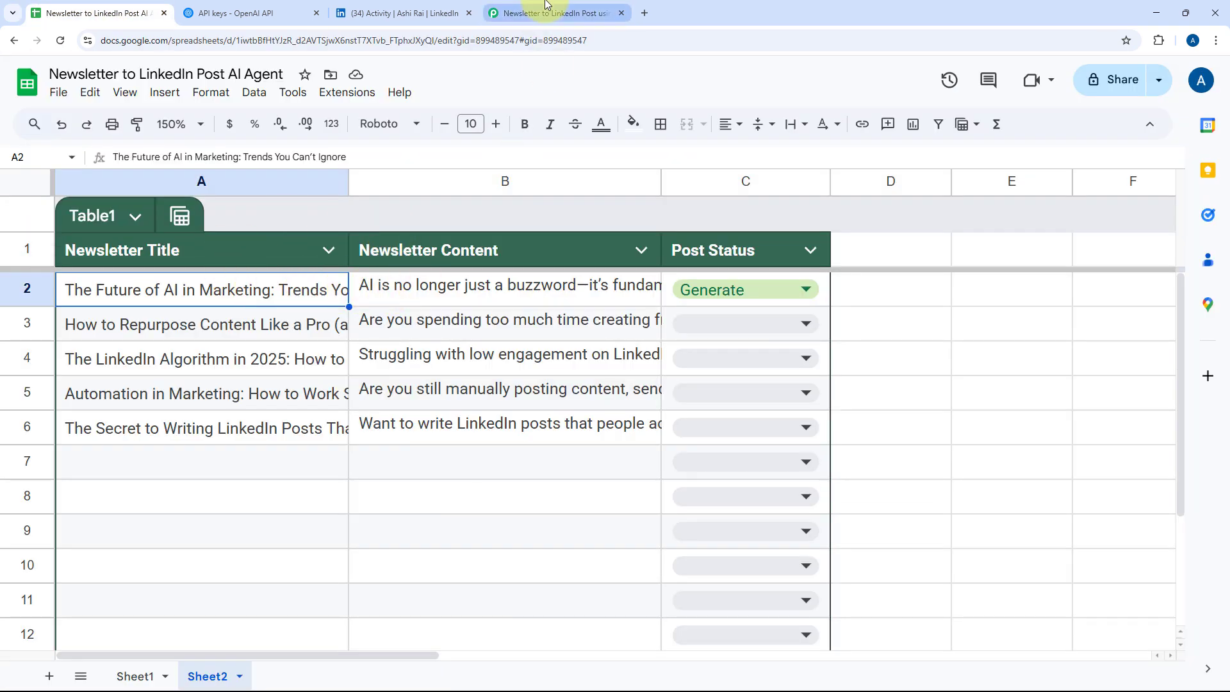
left_click(548, 8)
scroll(620, 243, "up", 6)
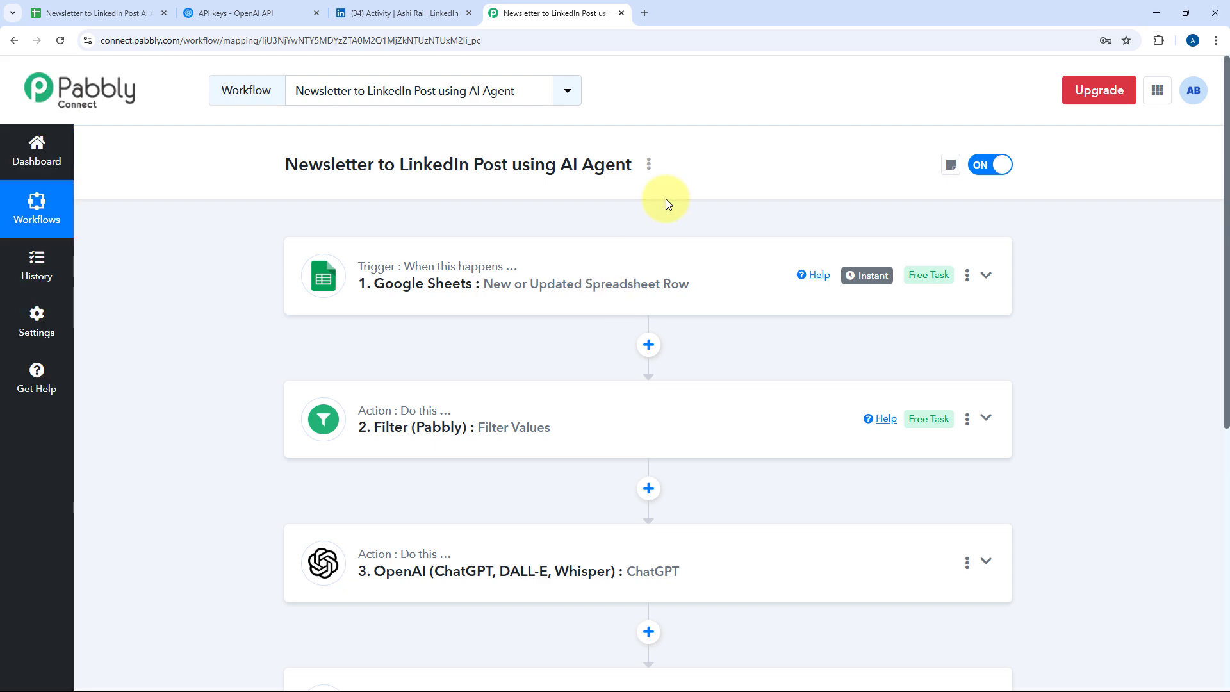
Step: Reload the LinkedIn activity page and expand the newest post to read it through to its hashtags
left_click(405, 6)
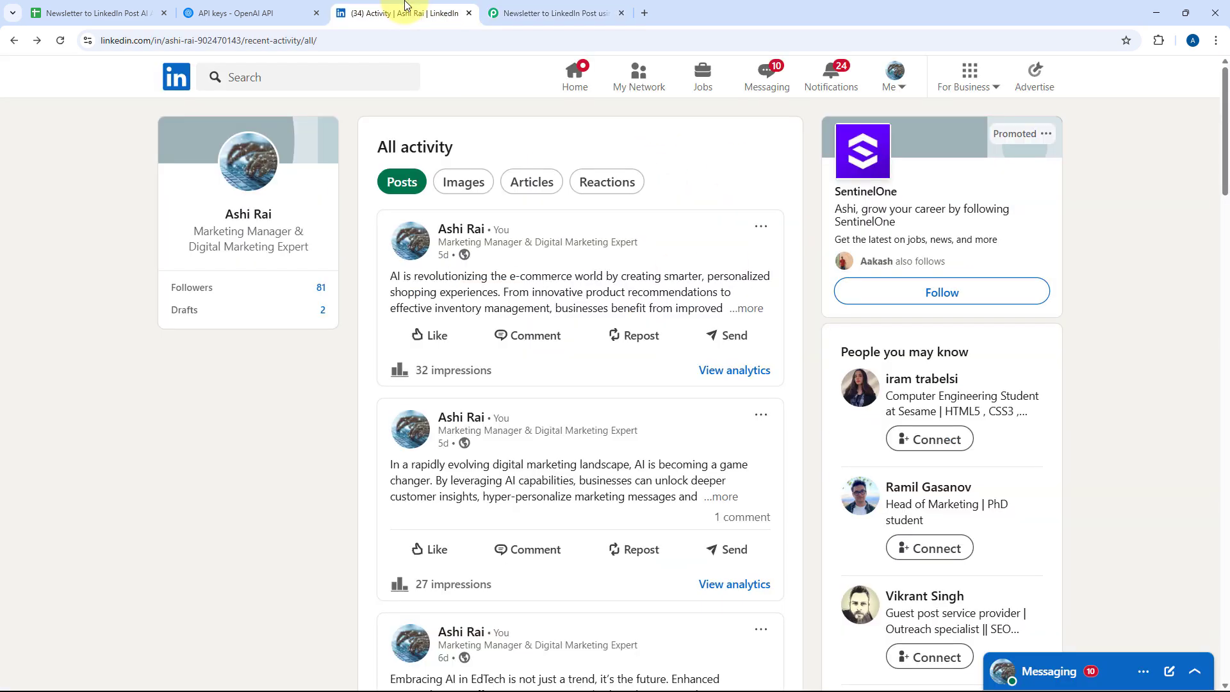
left_click(61, 41)
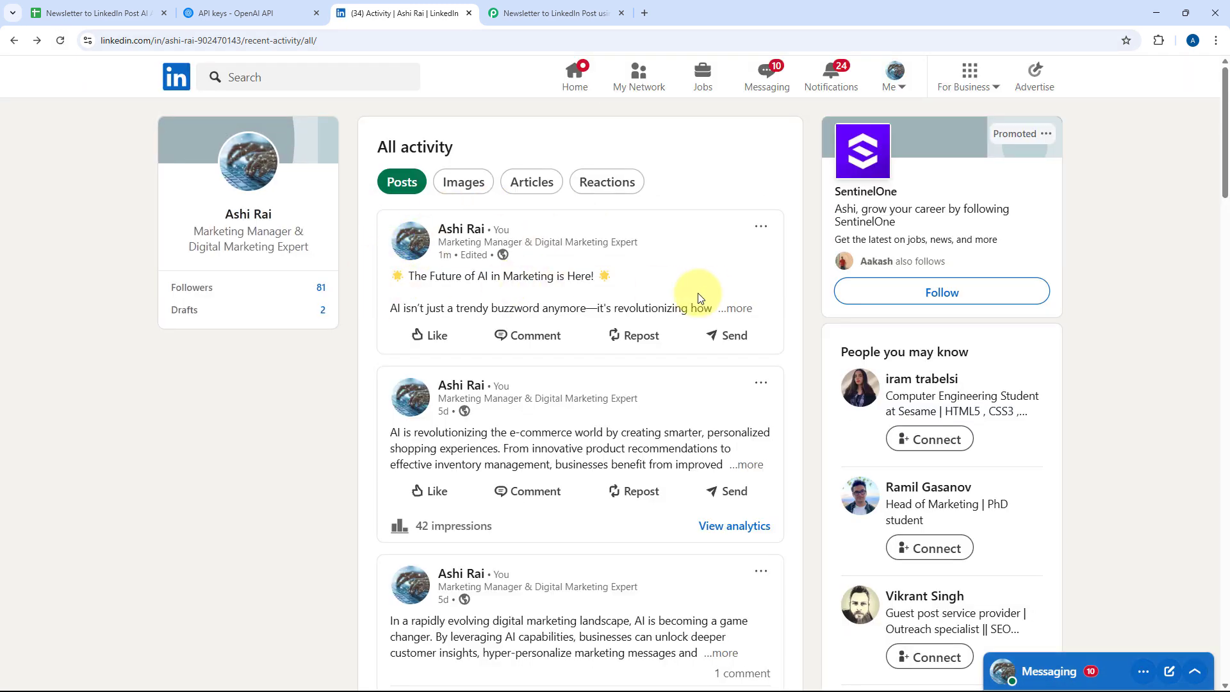
left_click(738, 308)
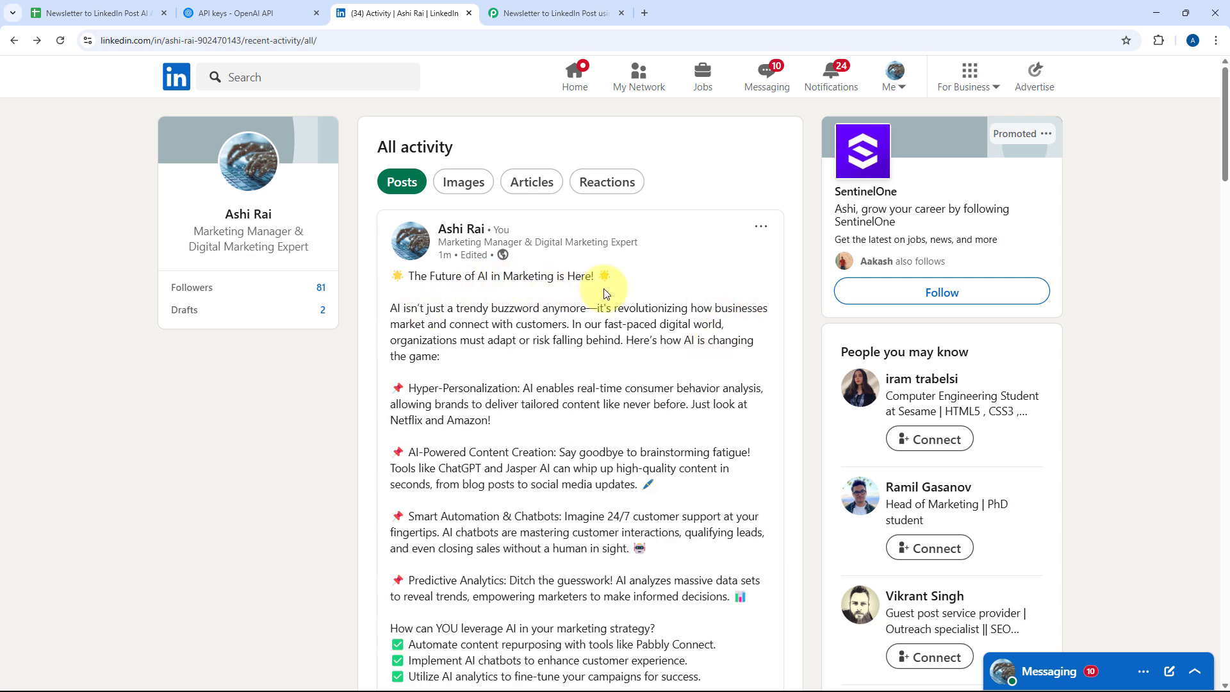
scroll(612, 291, "down", 1)
scroll(490, 272, "down", 1)
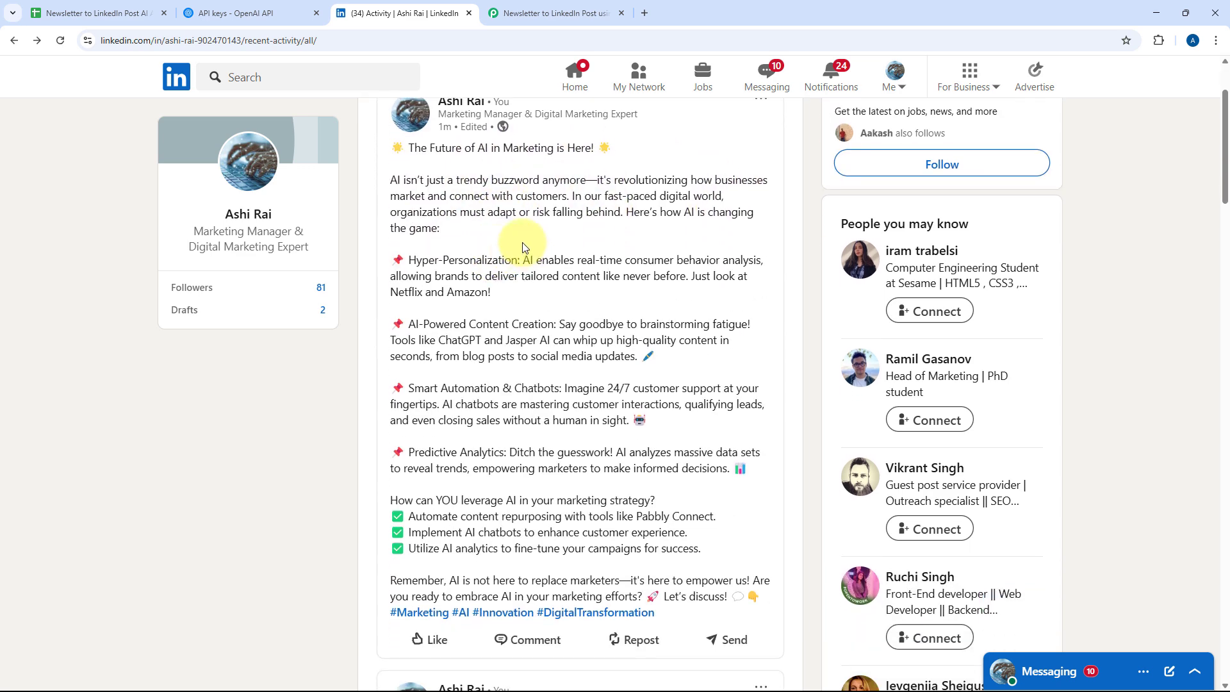
Step: Compare the first newsletter in the spreadsheet with the published LinkedIn post, then go back to the Pabbly Connect workflow
left_click(71, 11)
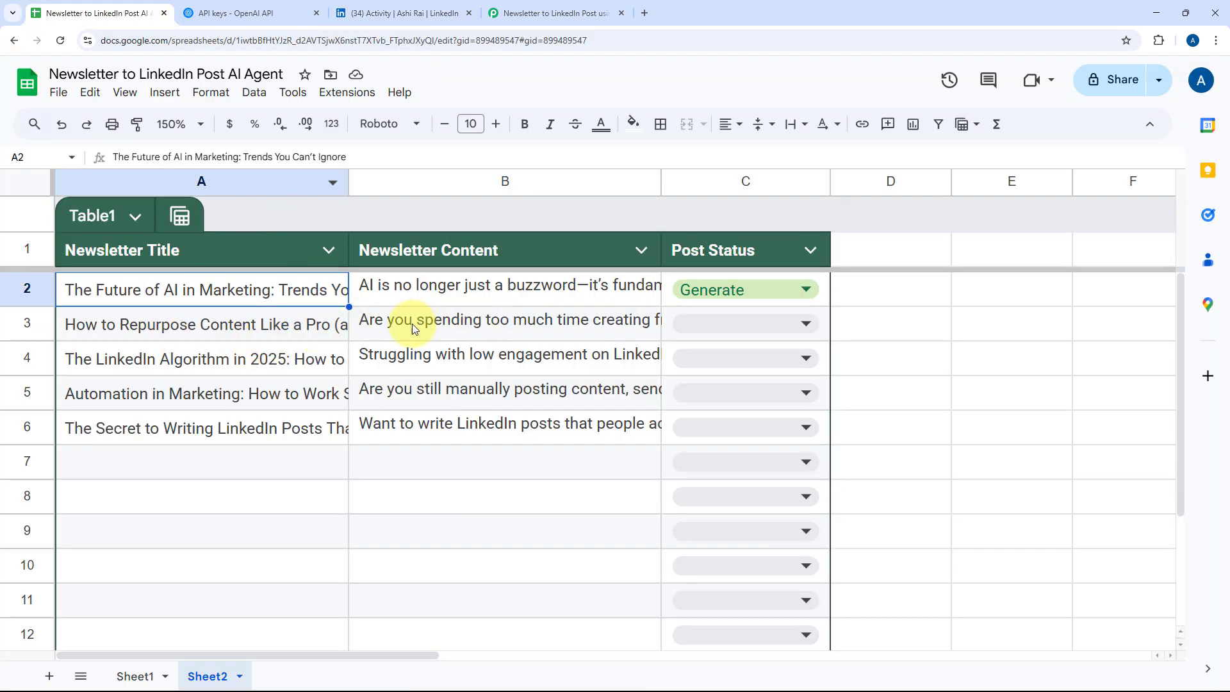
left_click(413, 8)
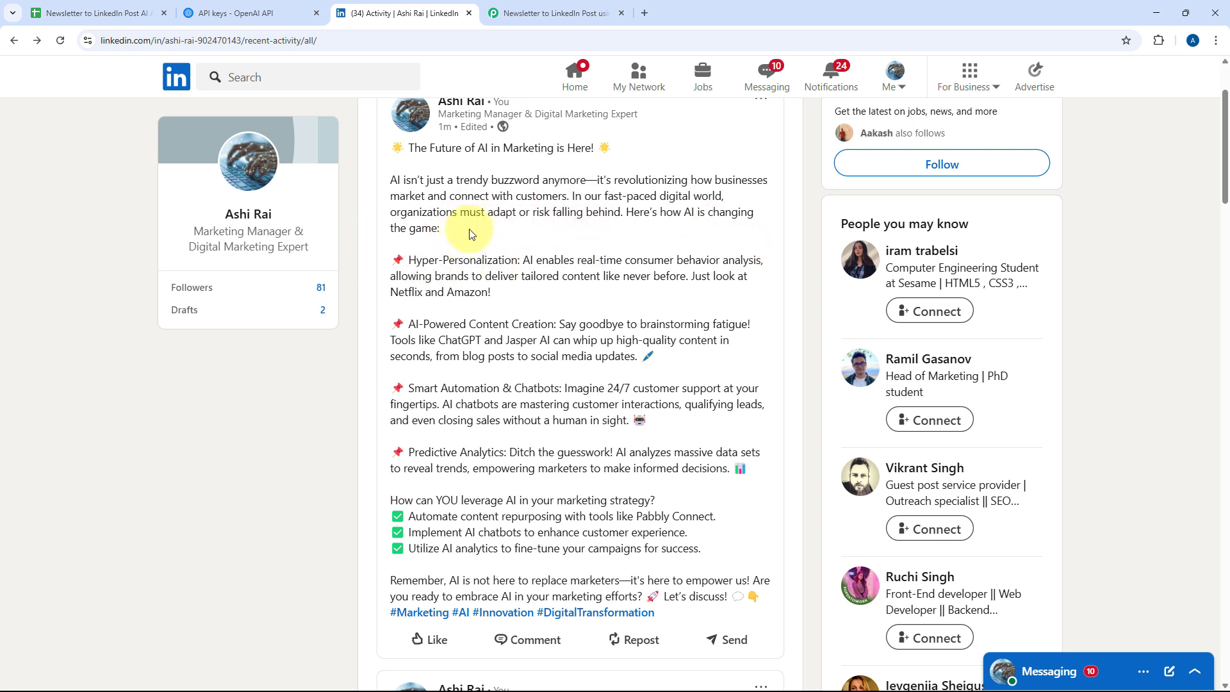
left_click(107, 12)
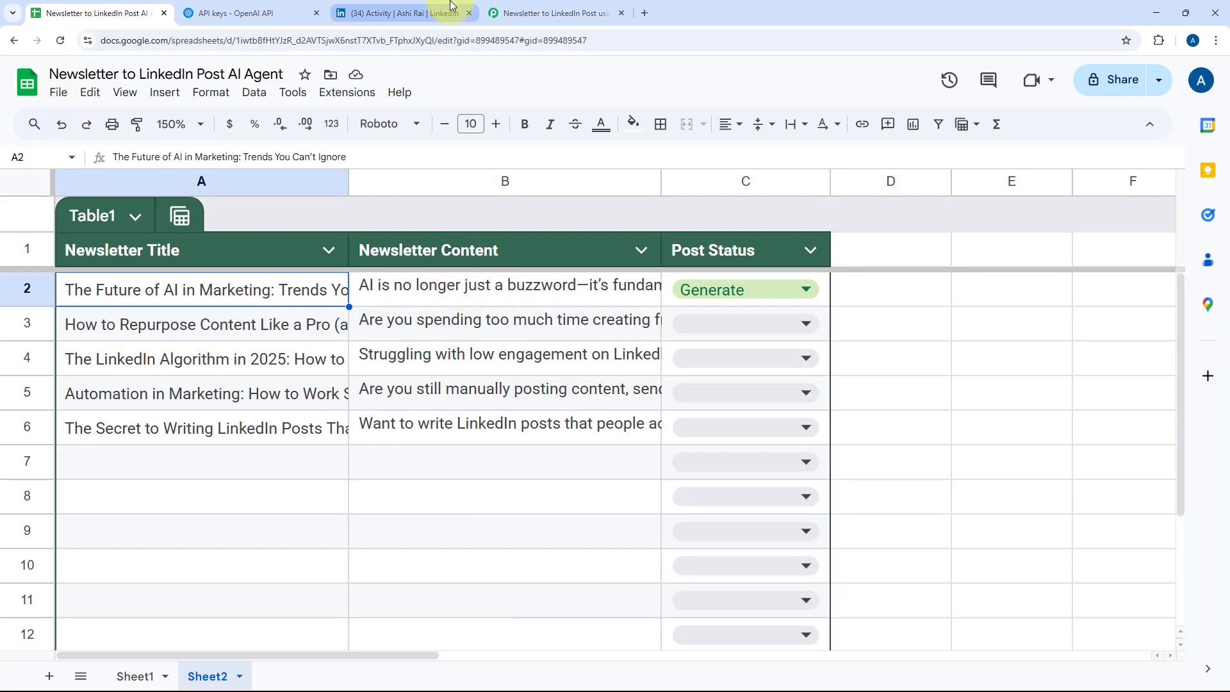
left_click(506, 13)
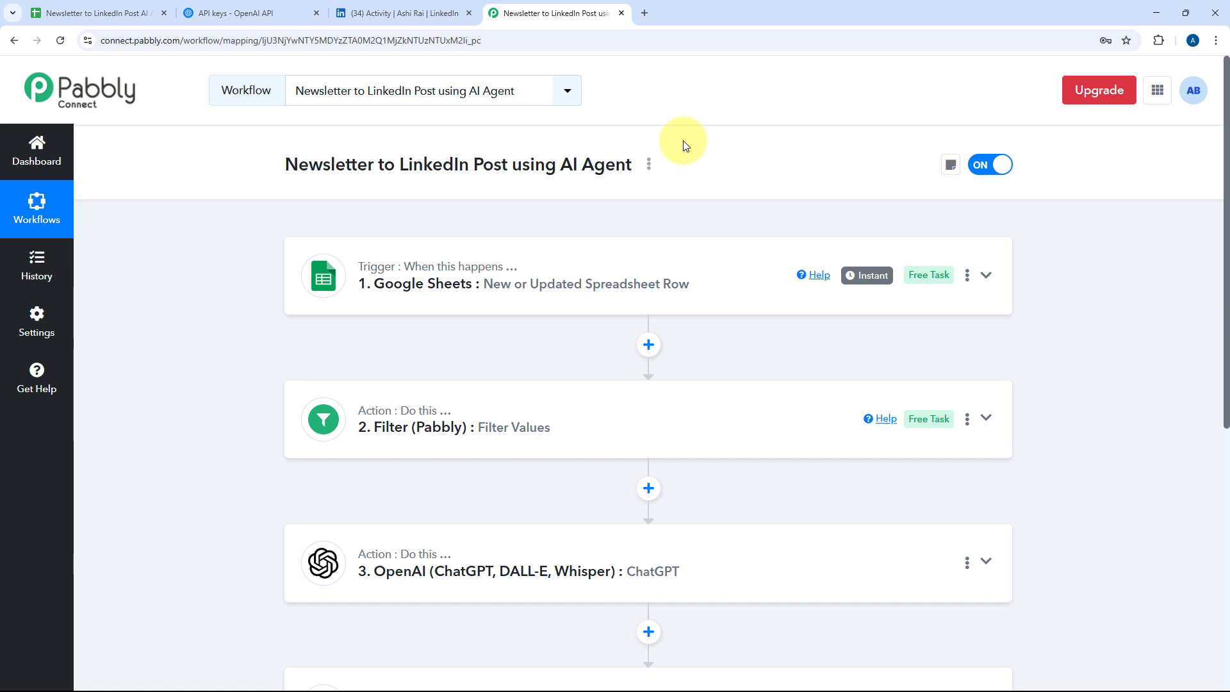
Step: Switch to the newsletter spreadsheet and set the Post Status of the content-repurposing newsletter in row 3 to Generate
left_click(96, 11)
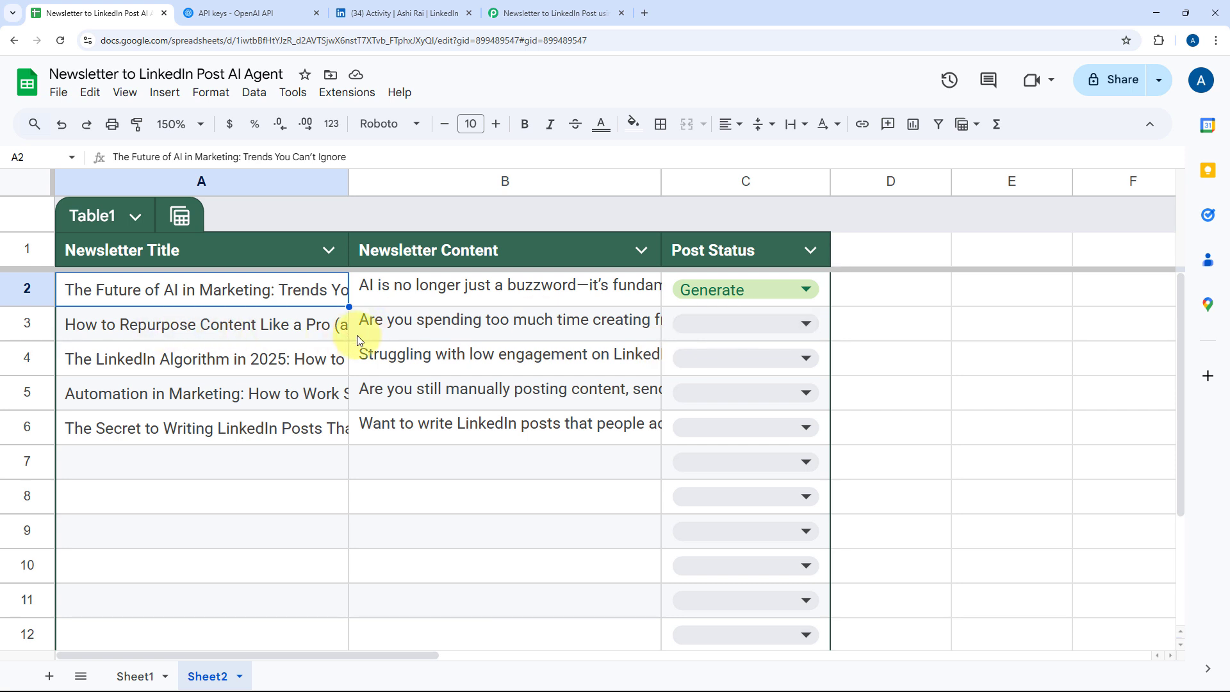
left_click(283, 329)
left_click(482, 329)
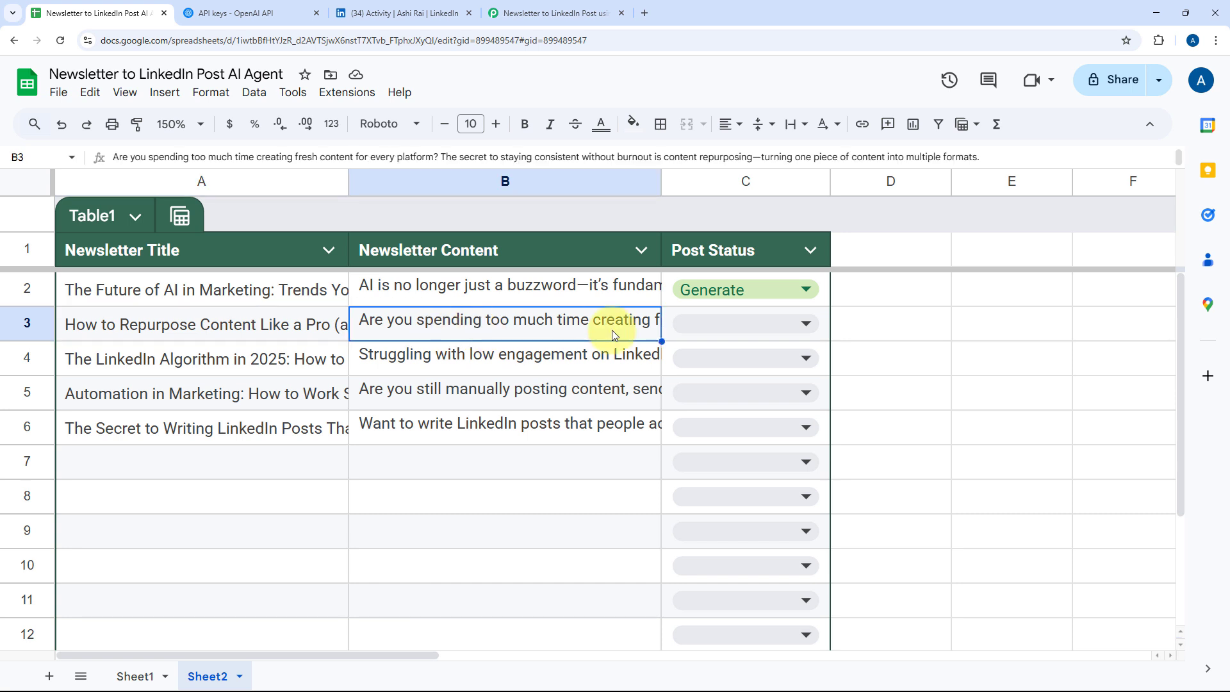
left_click(784, 328)
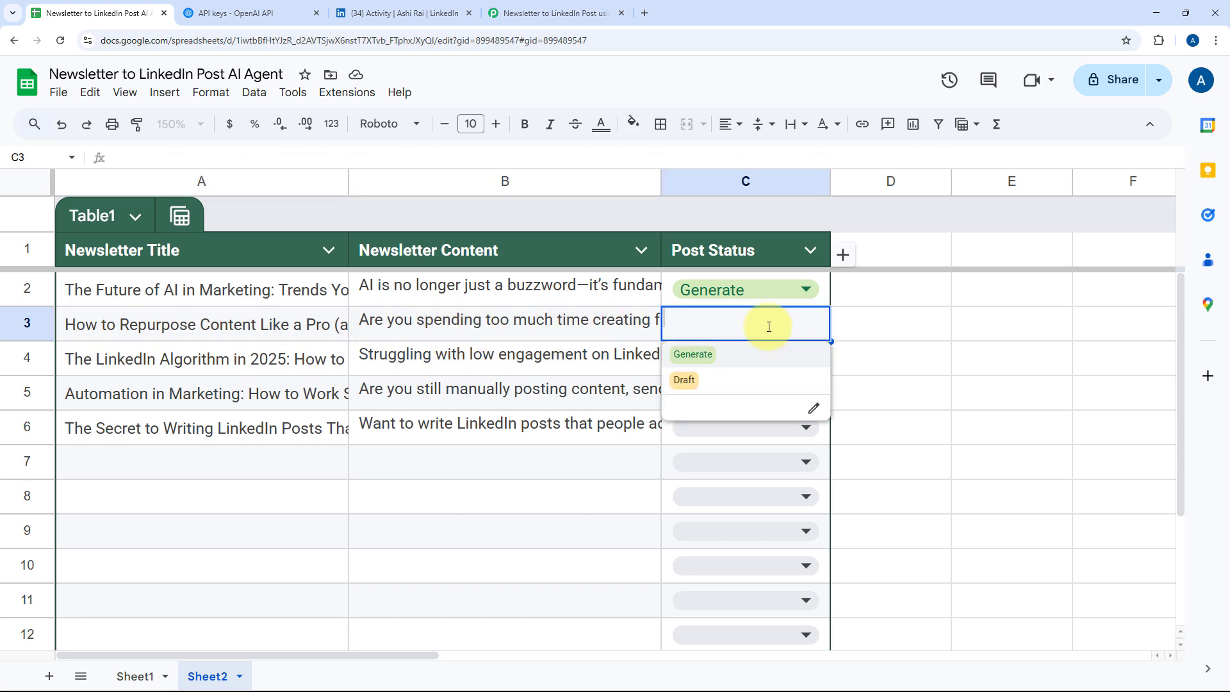
left_click(729, 356)
Step: Open the newsletter content in cell B3 and read it through, leaving the text unedited
left_click(615, 328)
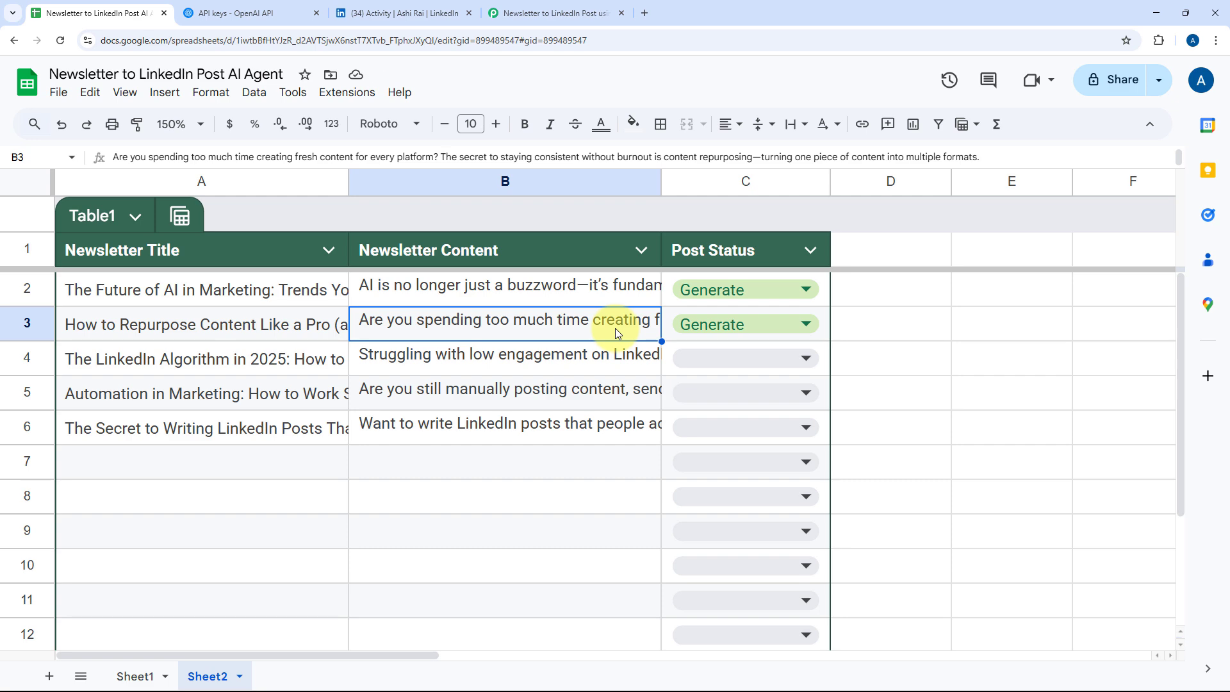
double_click(615, 328)
scroll(576, 410, "down", 2)
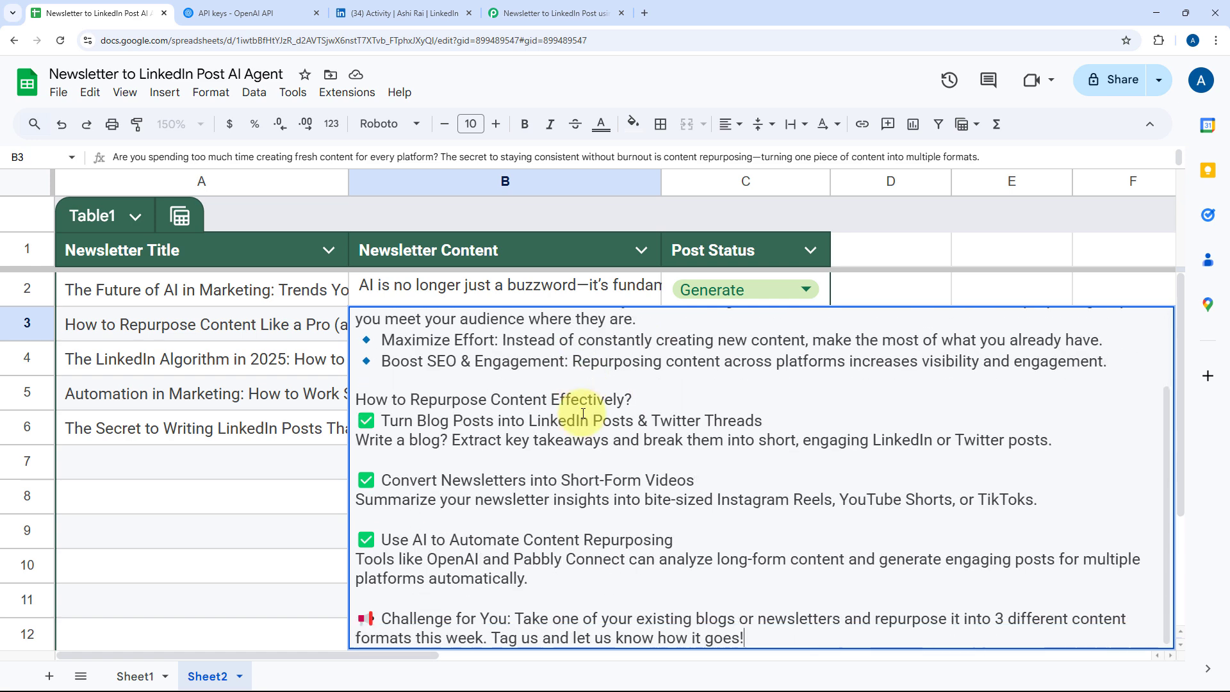
scroll(578, 412, "up", 2)
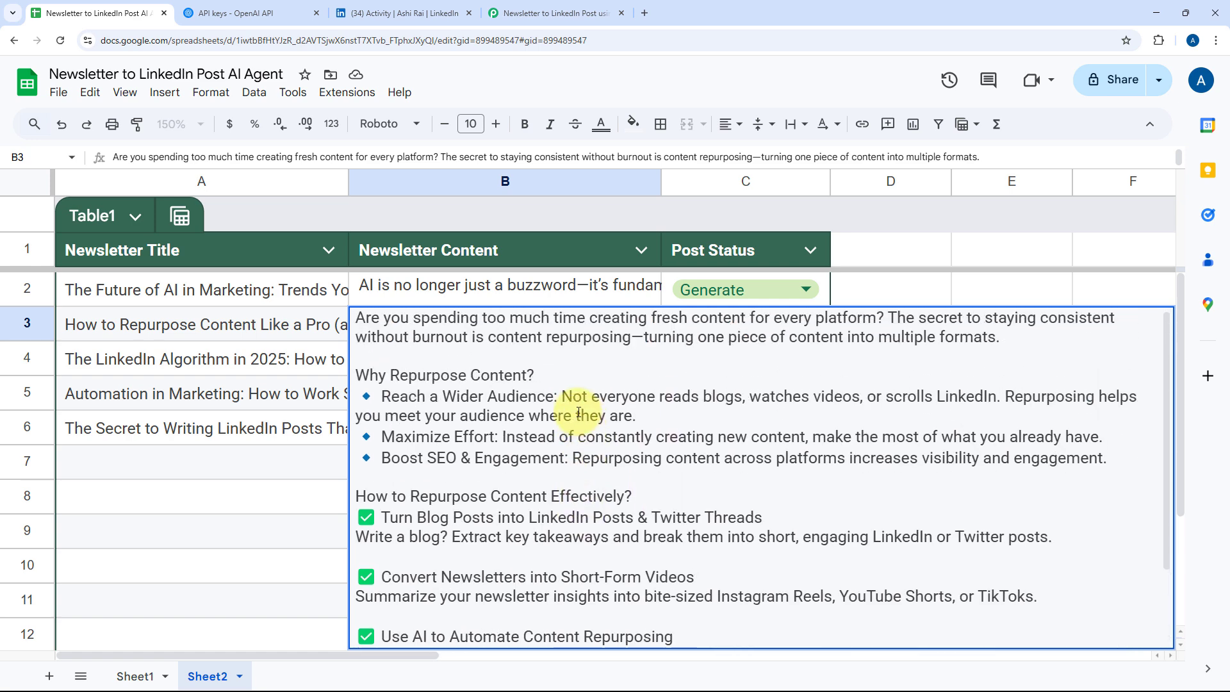
left_click(298, 330)
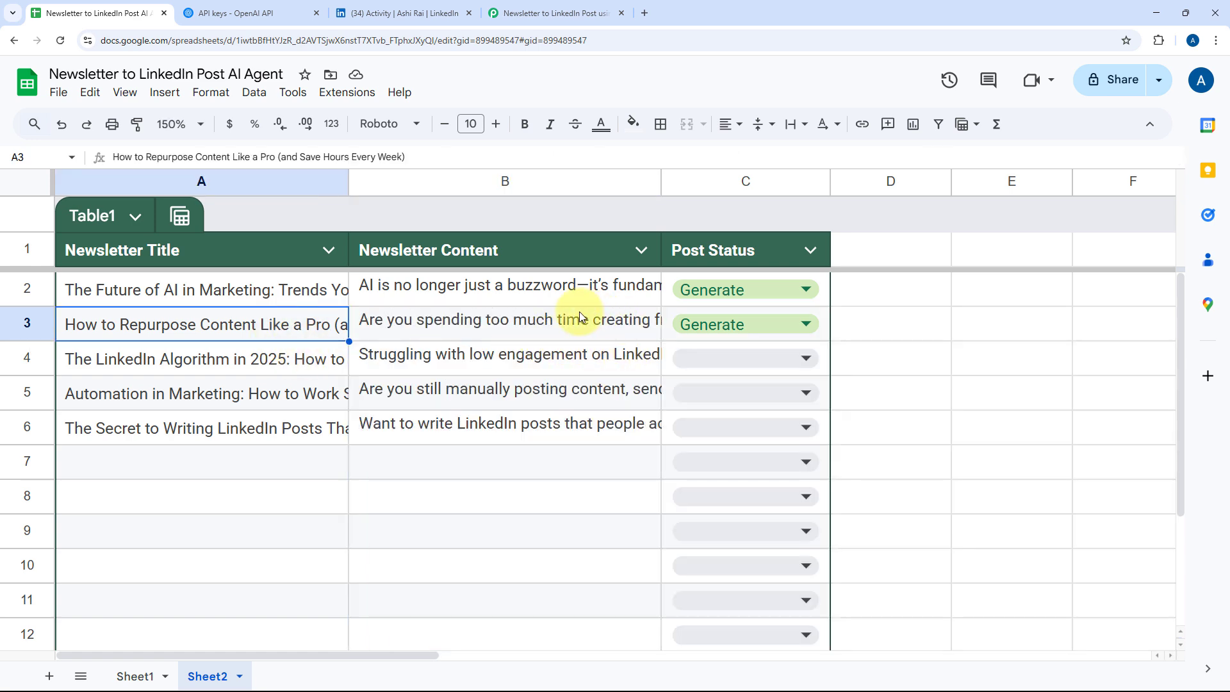
Step: Reload the LinkedIn activity page and expand the newest post to read it through to its end
left_click(404, 14)
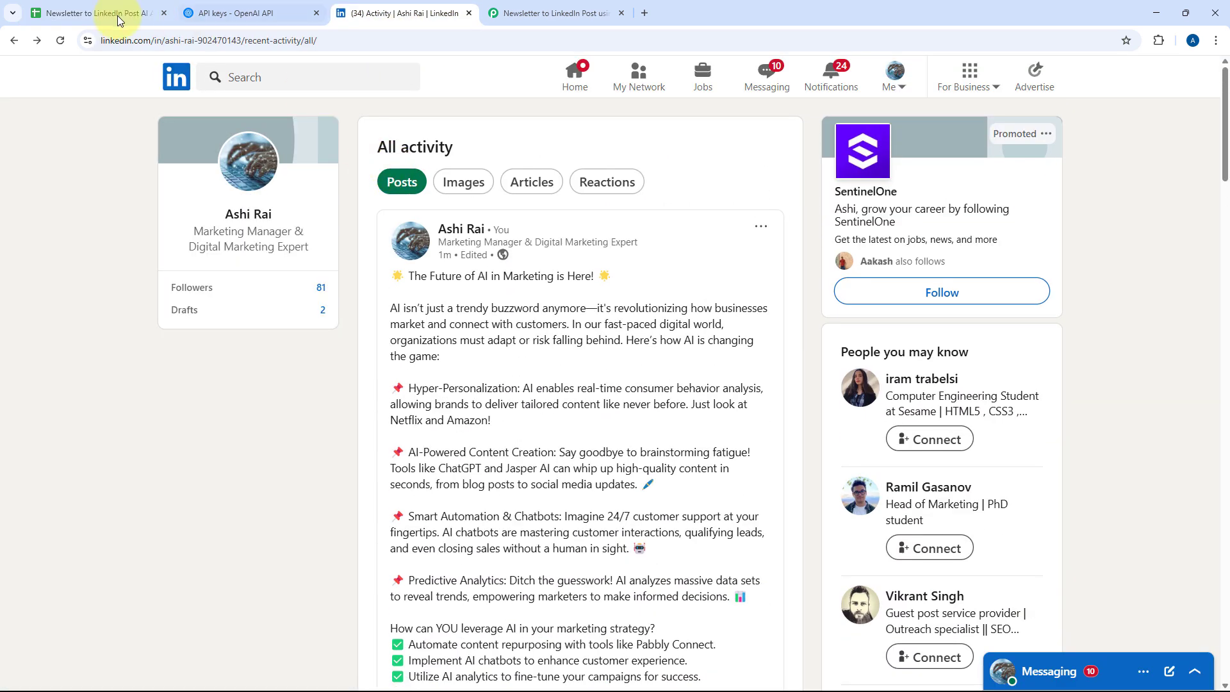
left_click(56, 41)
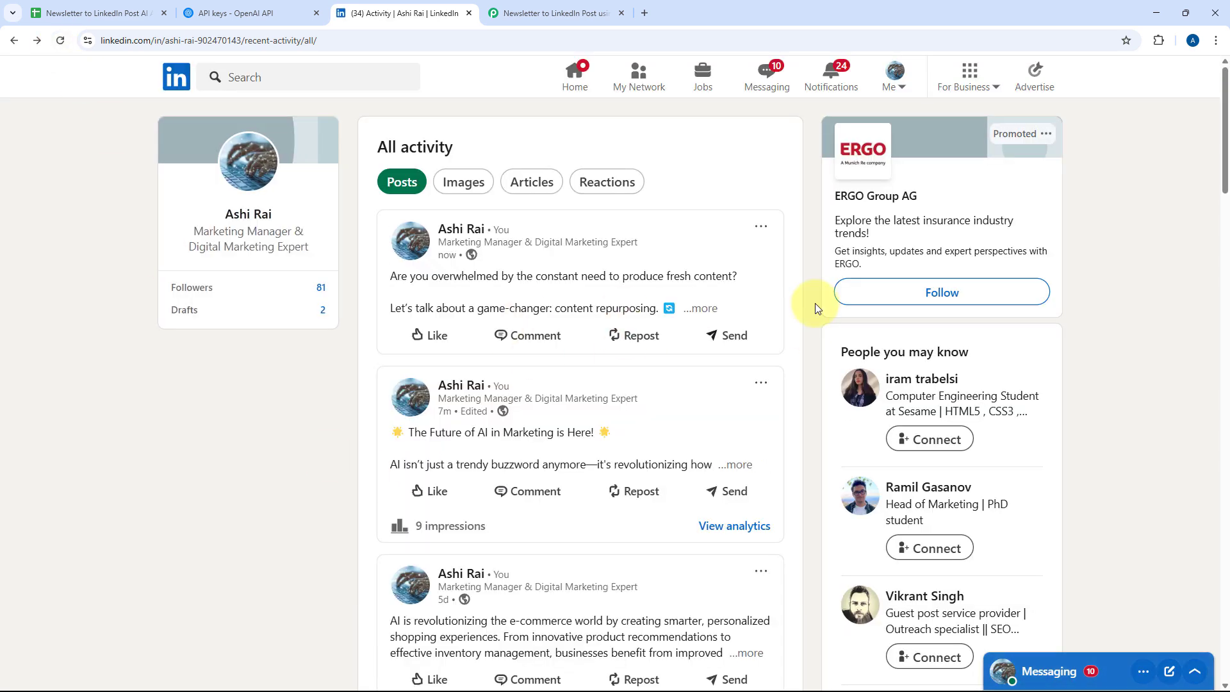
left_click(705, 308)
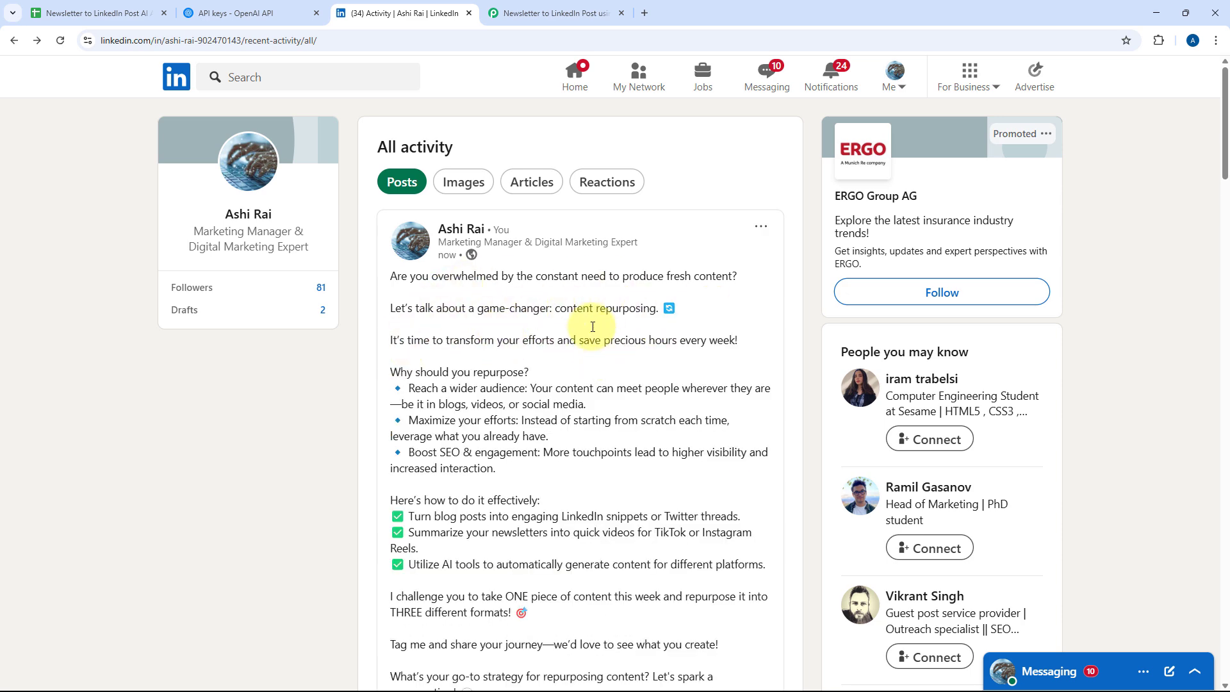
scroll(577, 320, "down", 2)
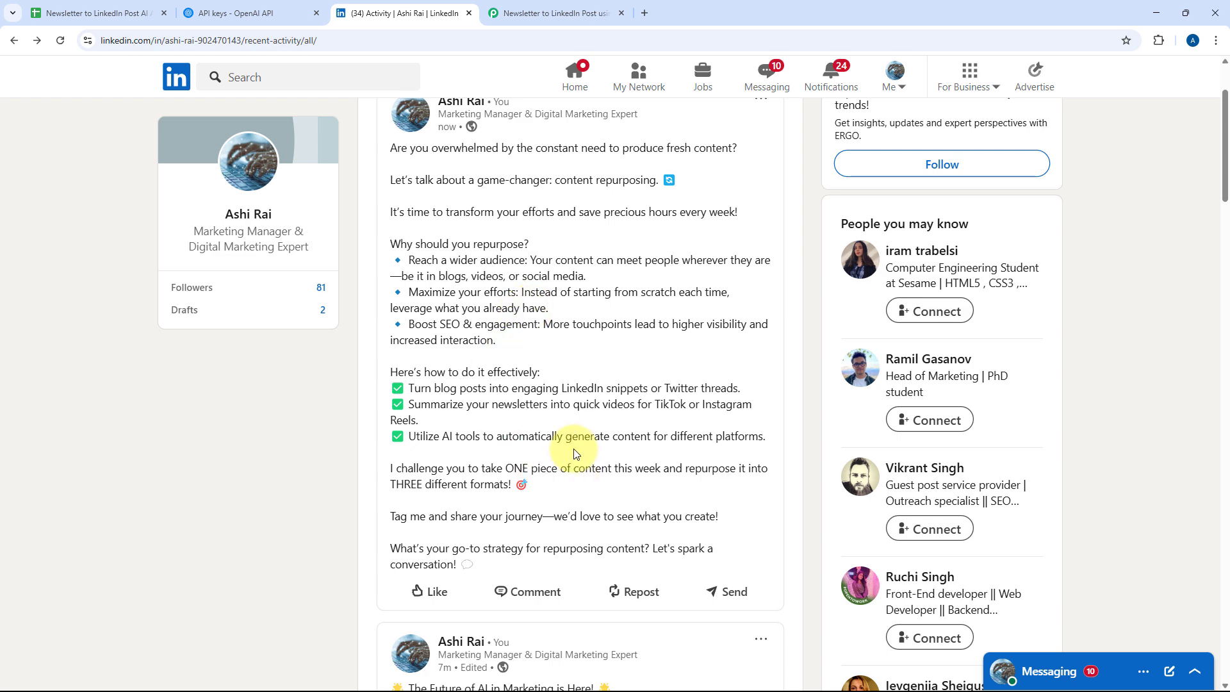
left_click_drag(487, 567, 393, 275)
Step: Check the newsletter spreadsheet again, then return to the Pabbly Connect workflow and review its steps from the Google Sheets trigger to LinkedIn
left_click(96, 13)
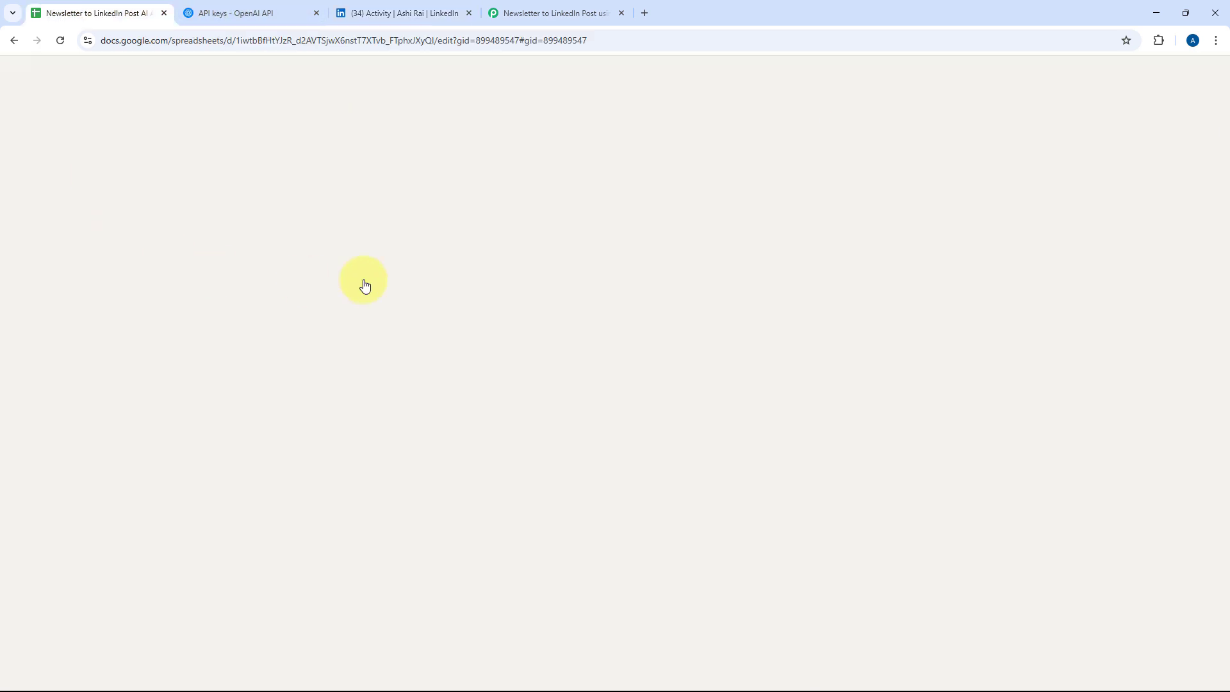
left_click(563, 12)
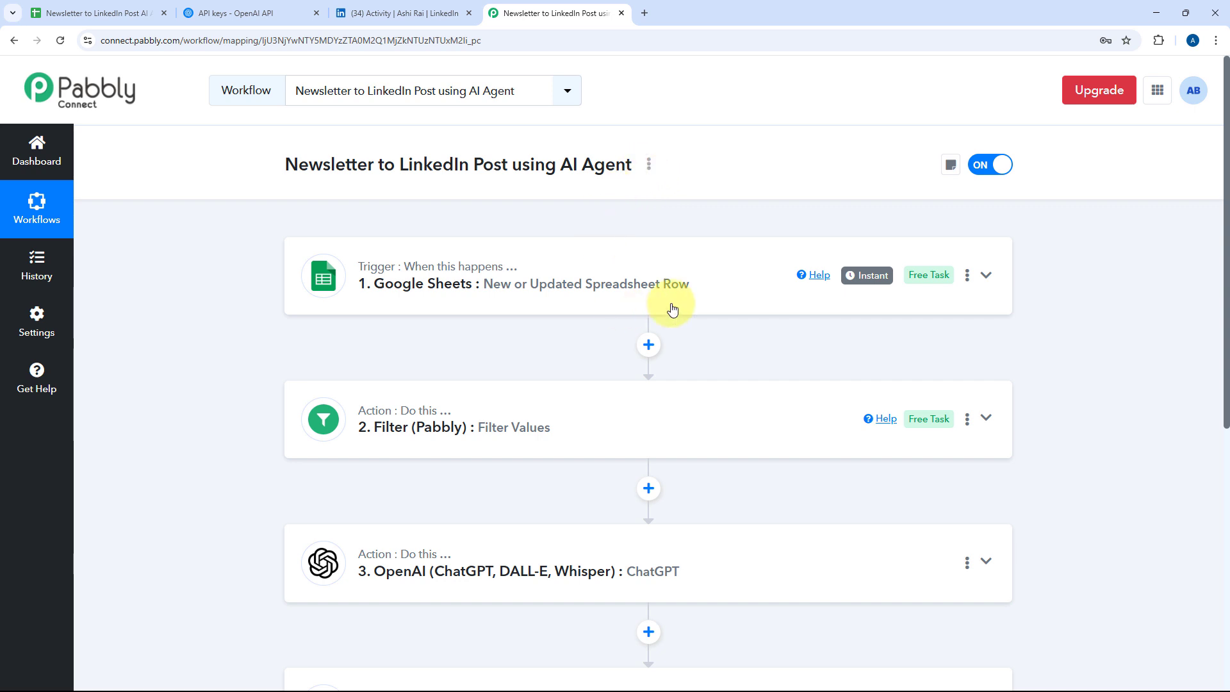
scroll(708, 229, "down", 2)
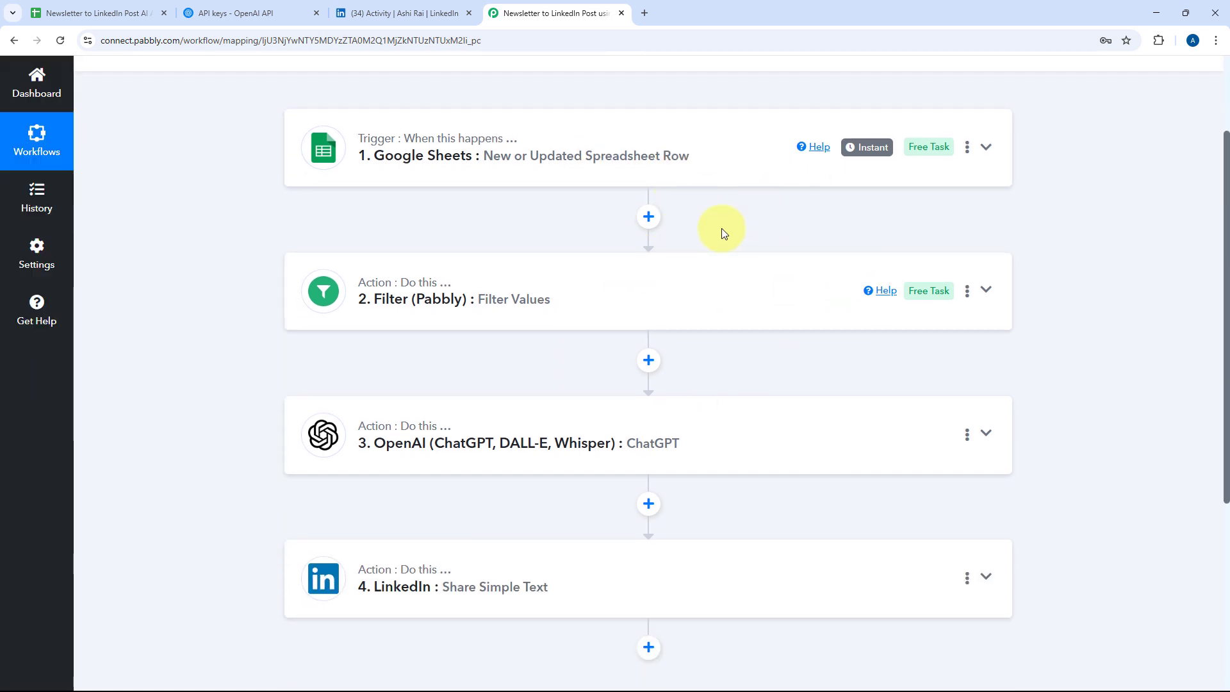
scroll(719, 230, "up", 2)
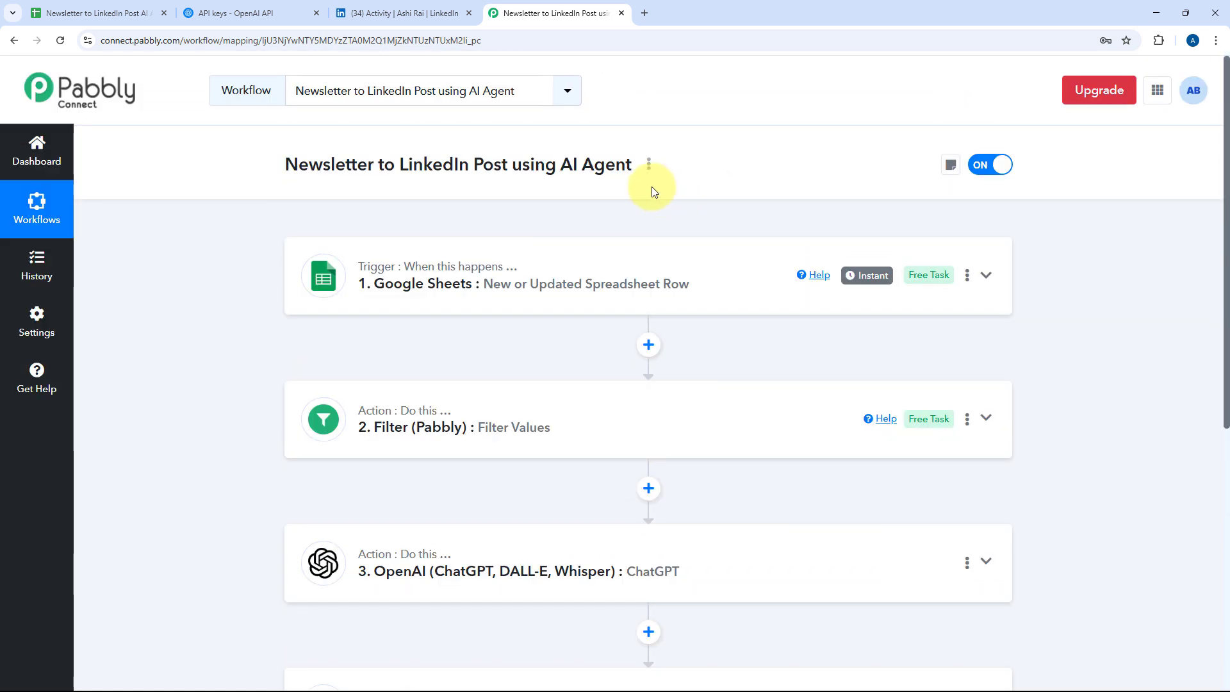